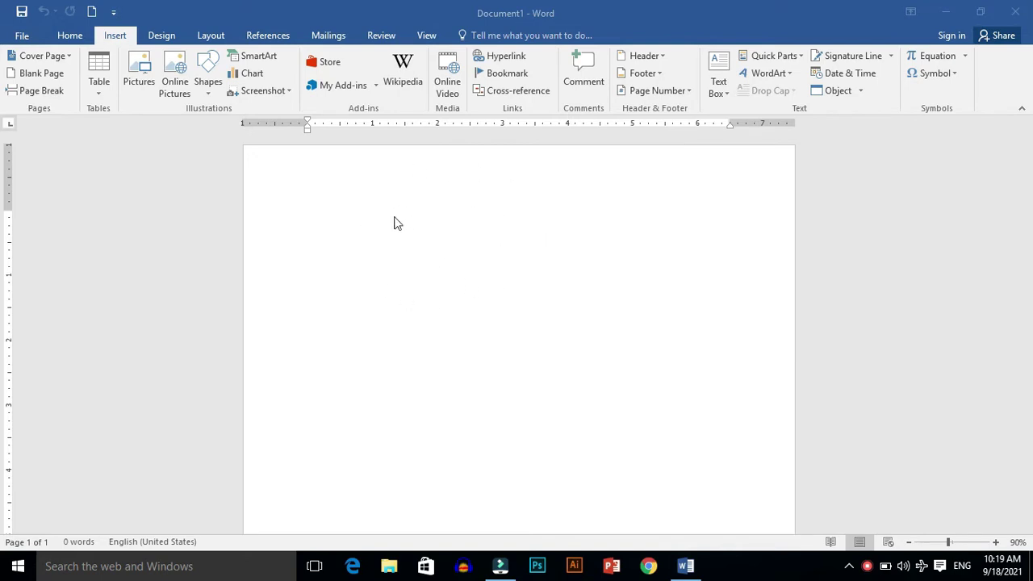
Insert picture file 6, the red PowerPoint logo, from the Pictures folder at 5.57" square.
{"action": "left_click", "coordinate": [141, 74]}
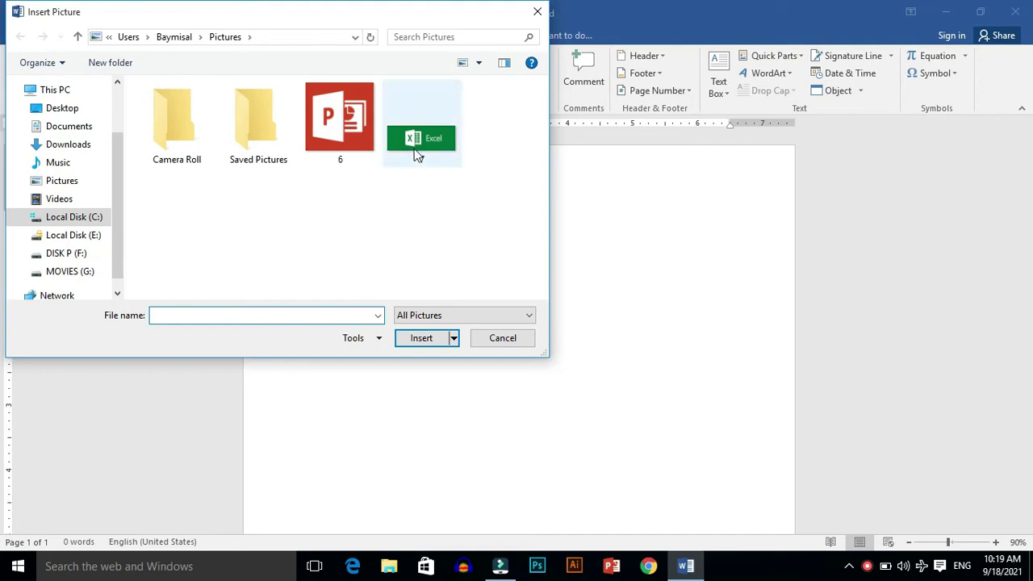
{"action": "left_click", "coordinate": [344, 138]}
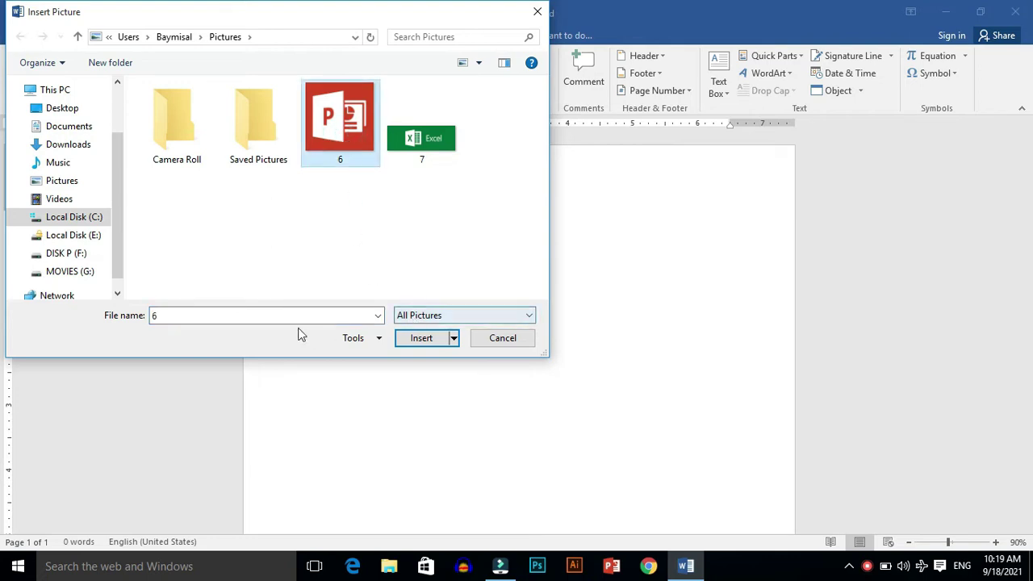
{"action": "left_click", "coordinate": [421, 339]}
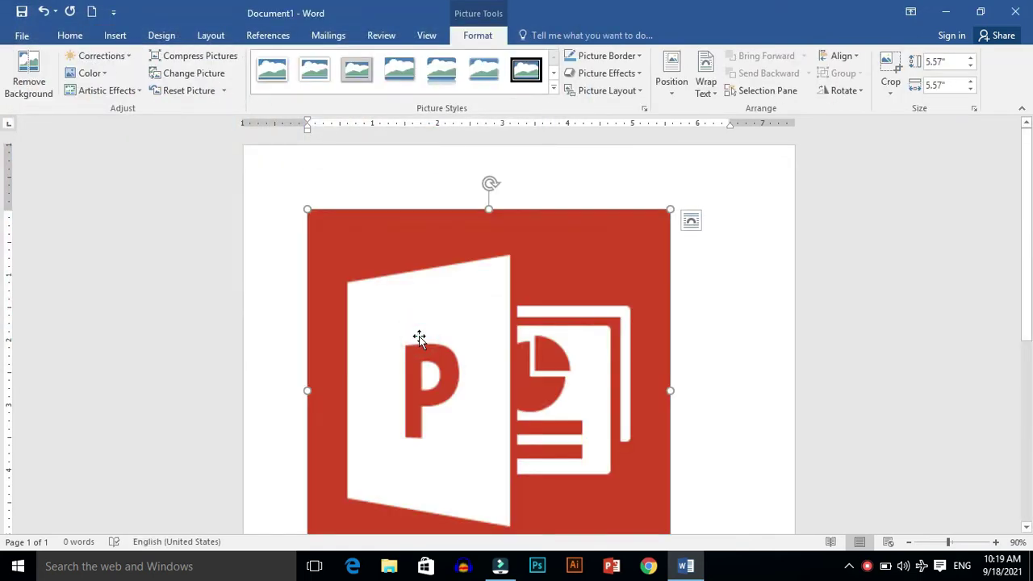
Try narrowing and shortening the logo with its side handles, then undo back to the square.
{"action": "scroll", "coordinate": [4, 194], "scroll_direction": "down", "scroll_amount": 2}
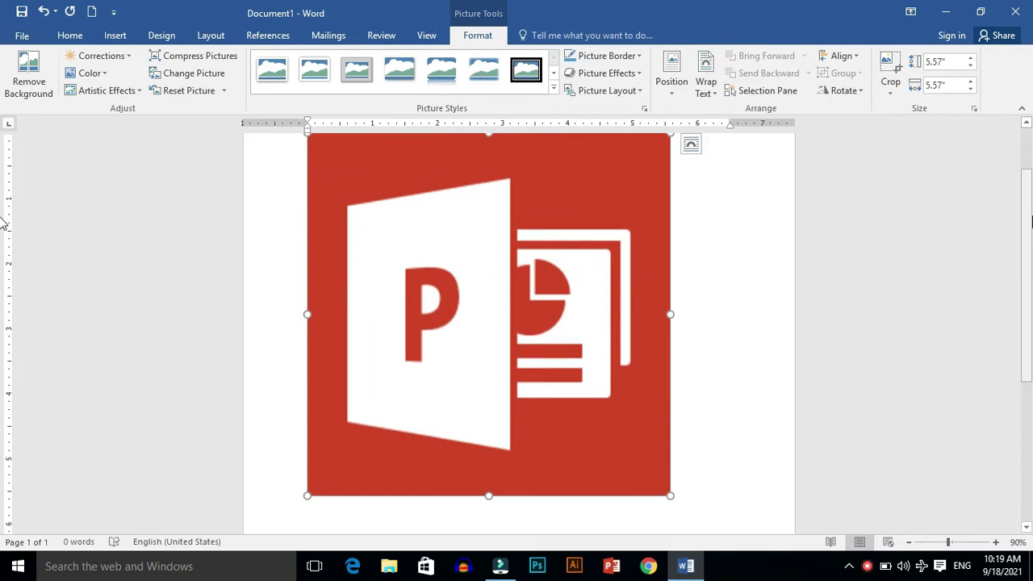
{"action": "left_click_drag", "start_coordinate": [1028, 226], "coordinate": [1029, 216]}
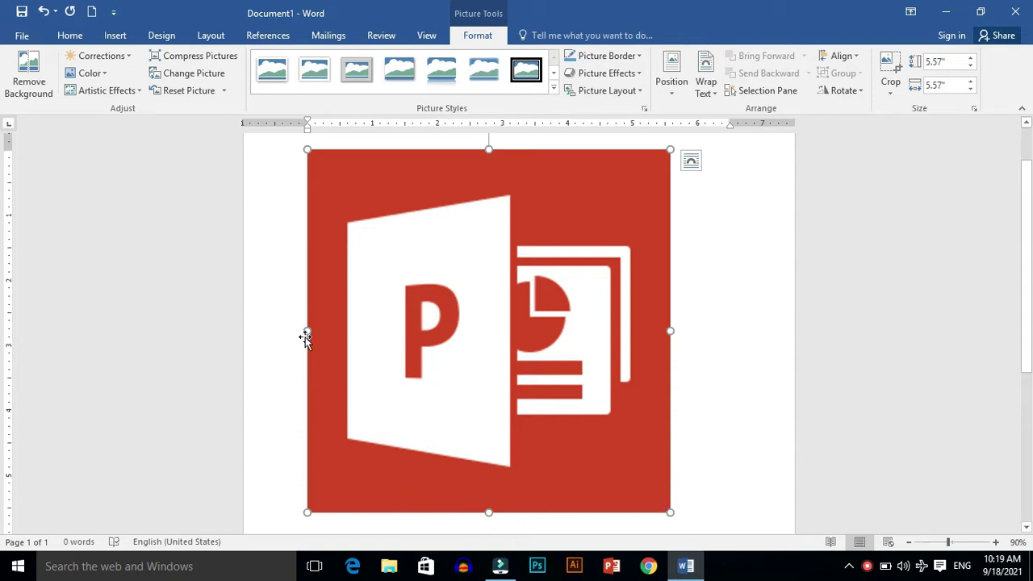
{"action": "mouse_move", "coordinate": [307, 331]}
{"action": "left_mouse_down"}
{"action": "mouse_move", "coordinate": [674, 337]}
{"action": "mouse_move", "coordinate": [355, 330]}
{"action": "left_mouse_up"}
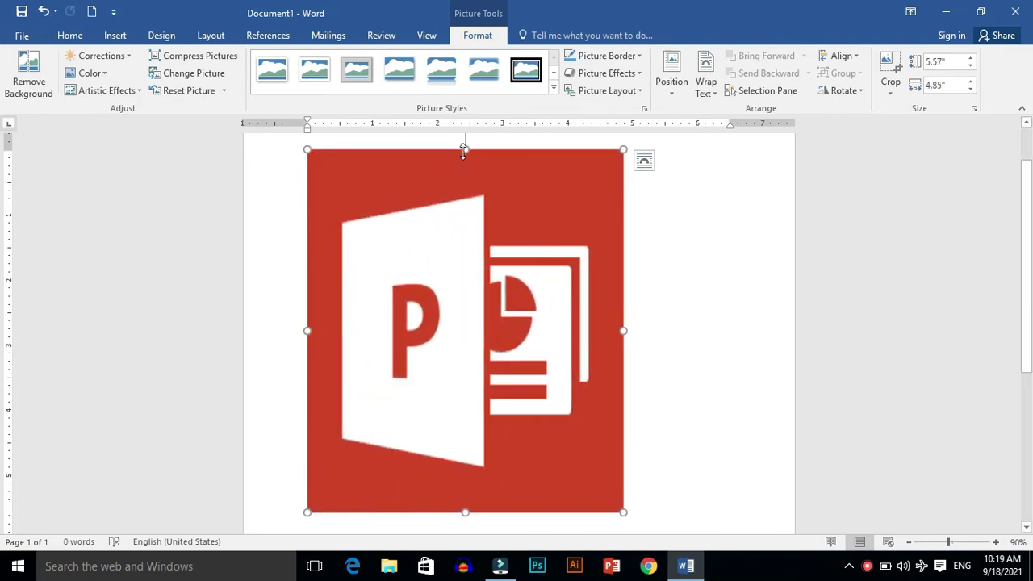
{"action": "left_click_drag", "start_coordinate": [466, 150], "coordinate": [474, 343]}
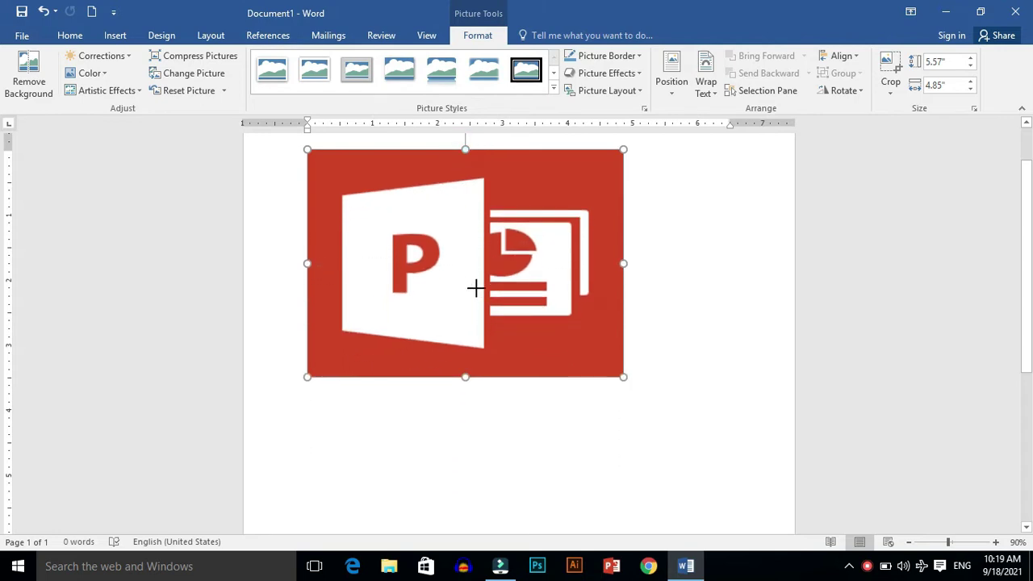
{"action": "left_click_drag", "start_coordinate": [475, 343], "coordinate": [473, 189]}
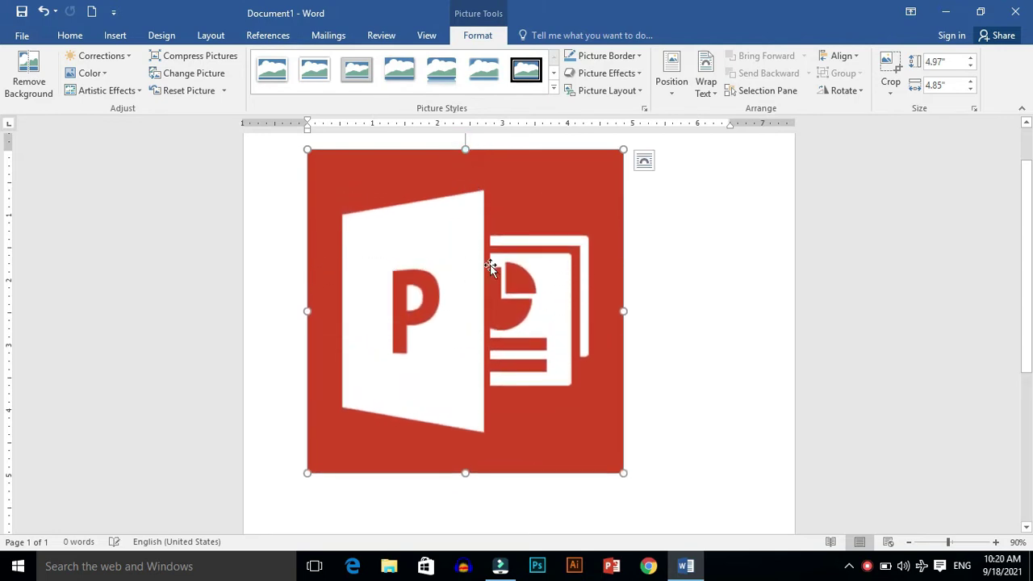
{"action": "key", "text": "ctrl+z"}
{"action": "key", "text": "ctrl+z"}
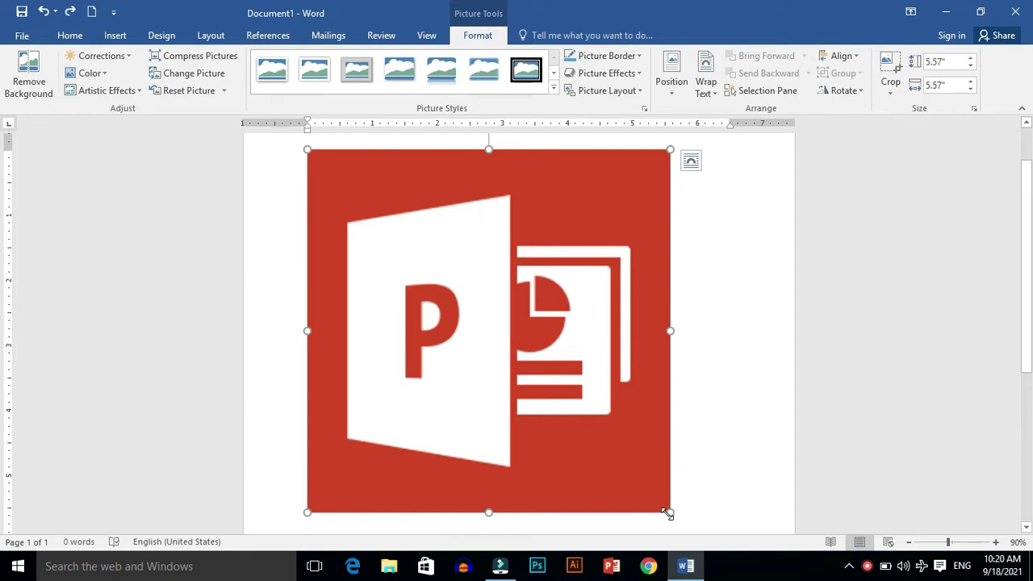
Shrink the logo proportionally from its corner to a 2.16" x 2.16" square.
{"action": "left_click_drag", "start_coordinate": [668, 512], "coordinate": [411, 291]}
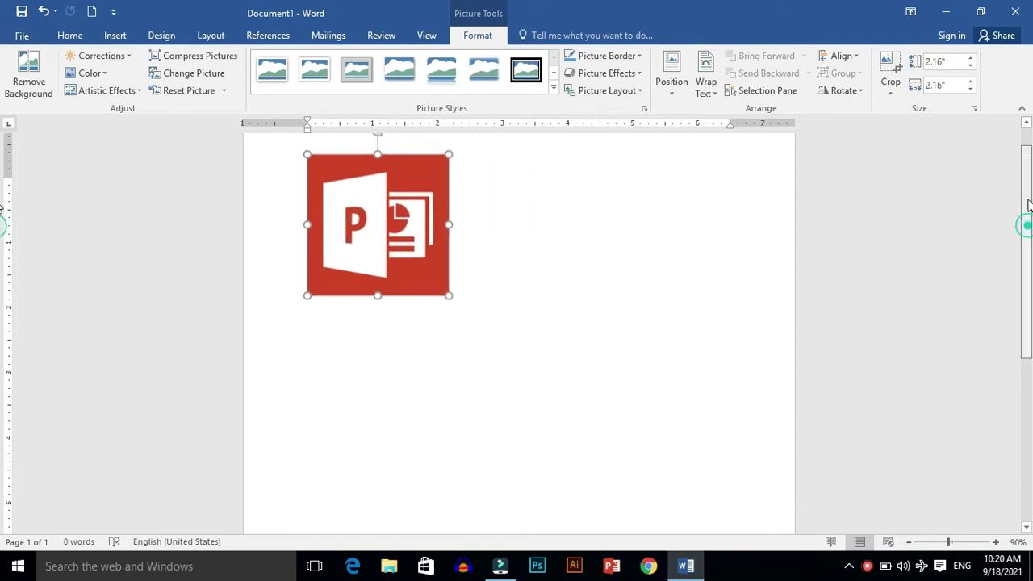
{"action": "left_click_drag", "start_coordinate": [1027, 226], "coordinate": [1025, 171]}
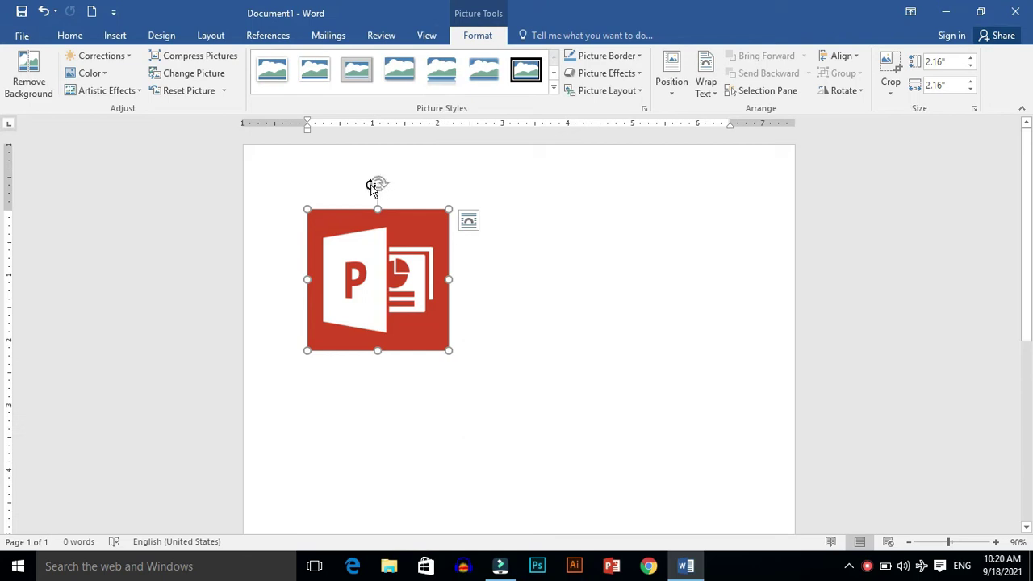
{"action": "mouse_move", "coordinate": [380, 183]}
{"action": "left_mouse_down"}
{"action": "mouse_move", "coordinate": [412, 191]}
{"action": "mouse_move", "coordinate": [267, 224]}
{"action": "mouse_move", "coordinate": [413, 213]}
{"action": "mouse_move", "coordinate": [422, 193]}
{"action": "left_mouse_up"}
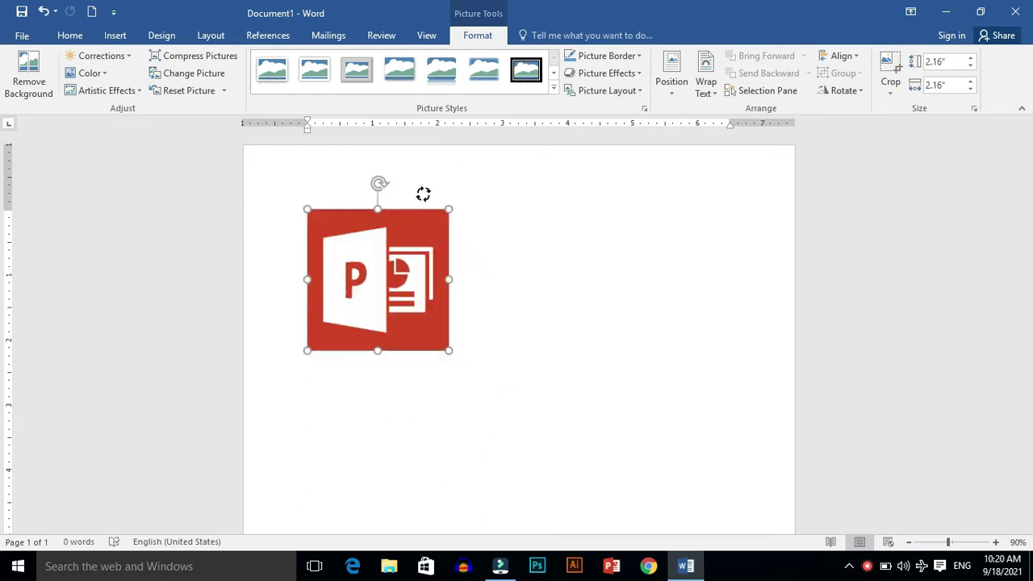
Rotate the logo about 35° clockwise, then deselect and reselect it.
{"action": "mouse_move", "coordinate": [423, 193]}
{"action": "left_mouse_down"}
{"action": "mouse_move", "coordinate": [470, 228]}
{"action": "mouse_move", "coordinate": [489, 297]}
{"action": "mouse_move", "coordinate": [329, 240]}
{"action": "mouse_move", "coordinate": [376, 255]}
{"action": "mouse_move", "coordinate": [363, 254]}
{"action": "left_mouse_up"}
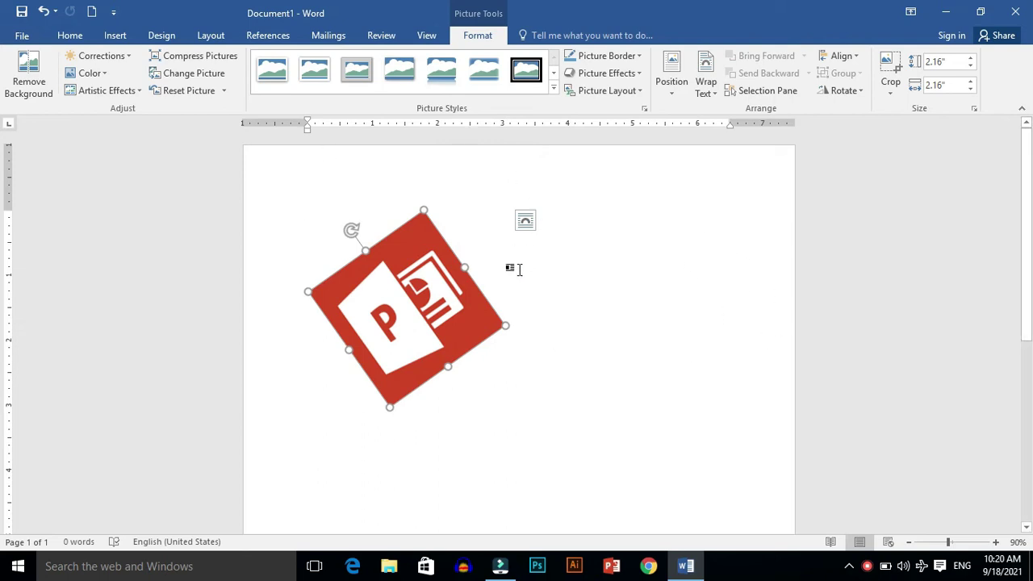
{"action": "left_click", "coordinate": [604, 411]}
{"action": "left_click", "coordinate": [472, 324]}
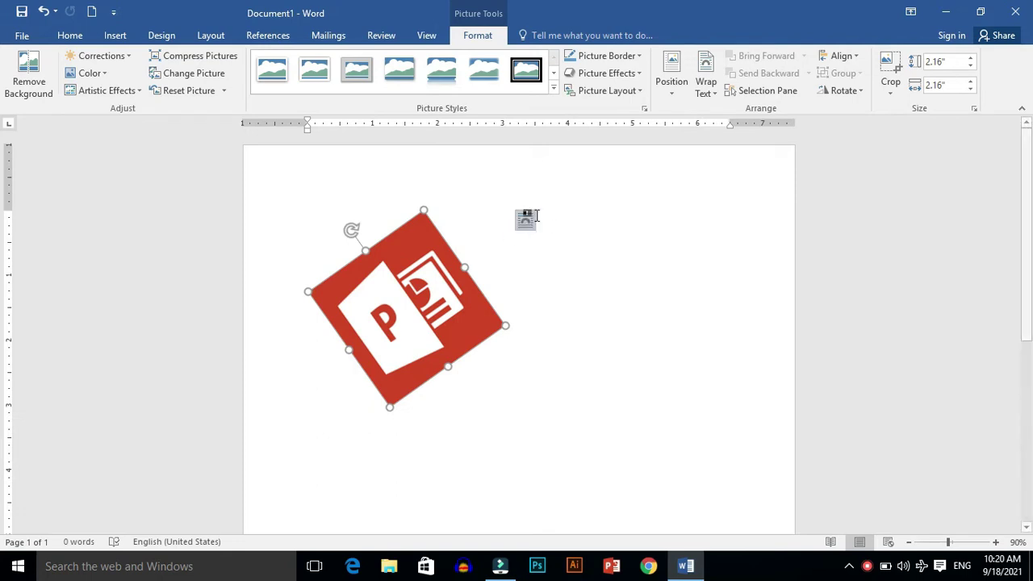
Set the picture's Layout Options text wrapping to Tight.
{"action": "left_click", "coordinate": [525, 230]}
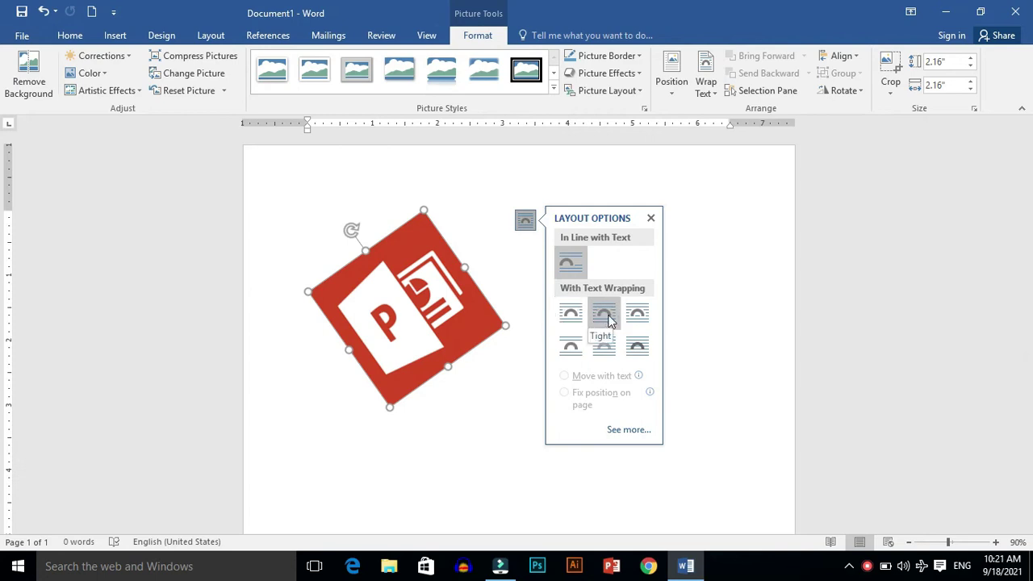
{"action": "left_click", "coordinate": [609, 321]}
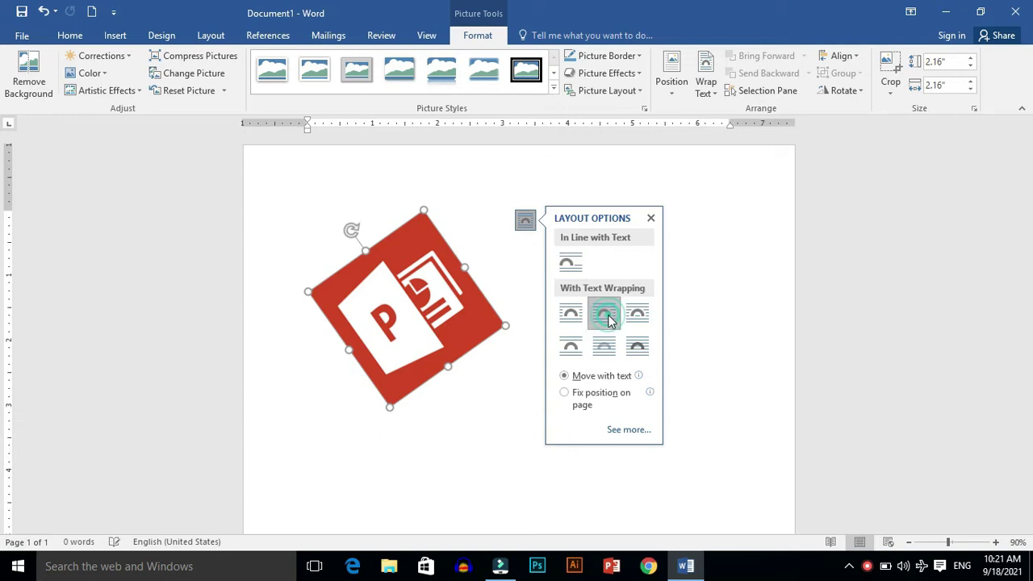
{"action": "left_click", "coordinate": [451, 331]}
Move the logo toward the page middle and rotate it back upright.
{"action": "mouse_move", "coordinate": [474, 351]}
{"action": "left_mouse_down"}
{"action": "mouse_move", "coordinate": [575, 350]}
{"action": "mouse_move", "coordinate": [605, 412]}
{"action": "mouse_move", "coordinate": [563, 418]}
{"action": "left_mouse_up"}
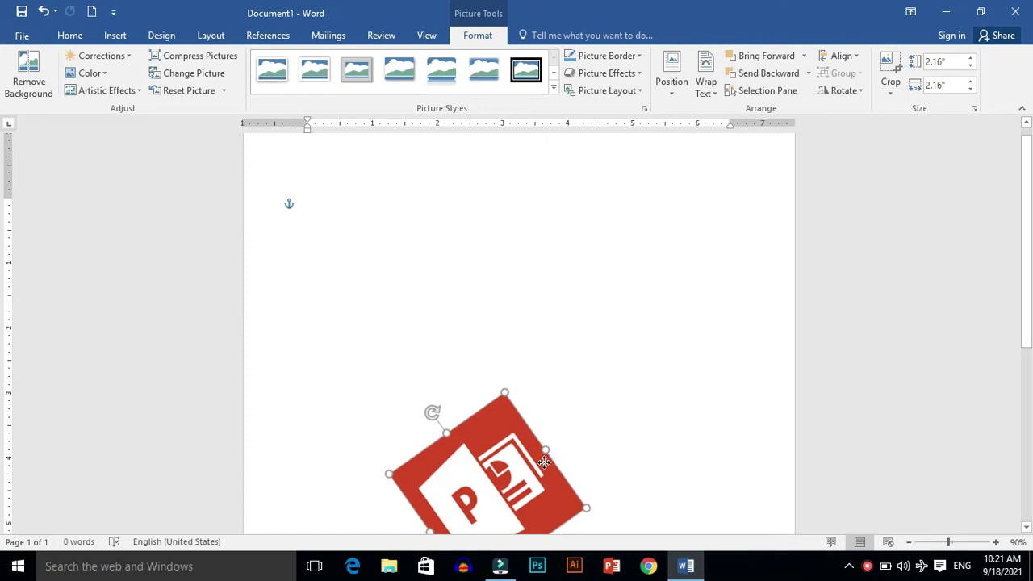
{"action": "left_click_drag", "start_coordinate": [562, 417], "coordinate": [546, 376]}
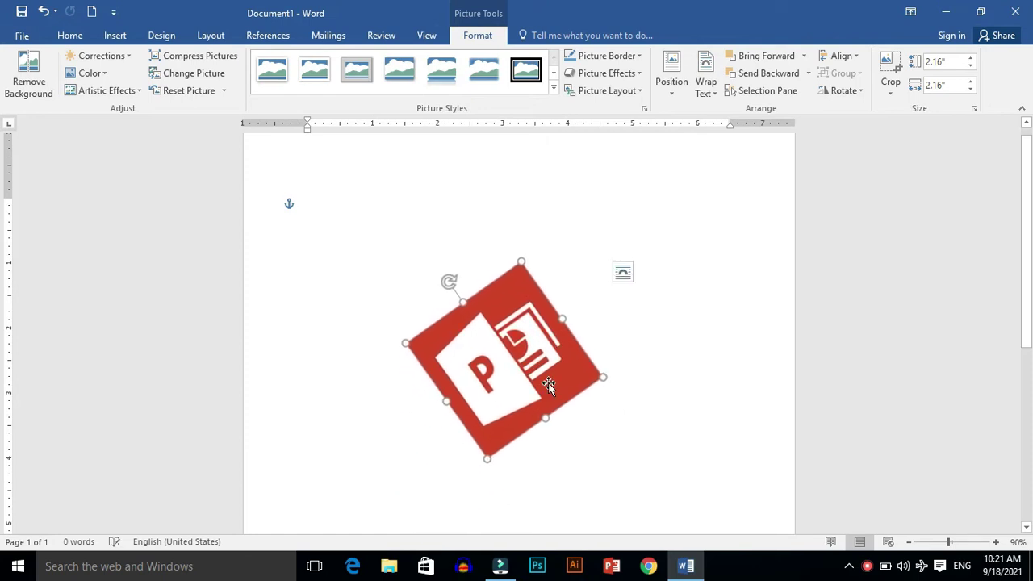
{"action": "mouse_move", "coordinate": [447, 280]}
{"action": "left_mouse_down"}
{"action": "mouse_move", "coordinate": [508, 276]}
{"action": "mouse_move", "coordinate": [505, 267]}
{"action": "left_mouse_up"}
{"action": "mouse_move", "coordinate": [528, 347]}
{"action": "left_mouse_down"}
{"action": "mouse_move", "coordinate": [628, 345]}
{"action": "mouse_move", "coordinate": [641, 305]}
{"action": "mouse_move", "coordinate": [729, 371]}
{"action": "mouse_move", "coordinate": [551, 380]}
{"action": "mouse_move", "coordinate": [546, 363]}
{"action": "left_mouse_up"}
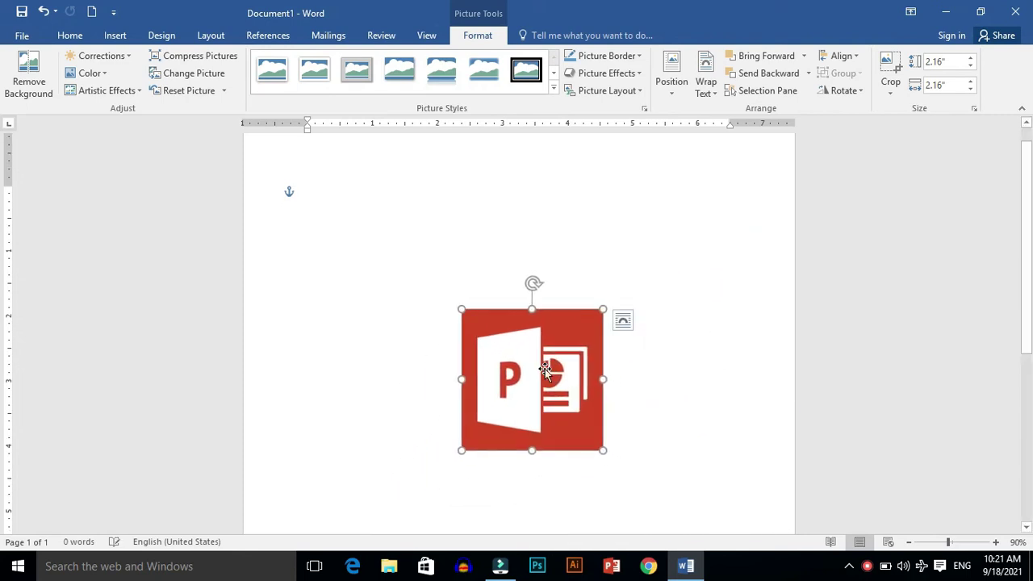
Reselect the logo, apply Tight wrapping from Wrap Text, and nudge it slightly up.
{"action": "left_click", "coordinate": [642, 372]}
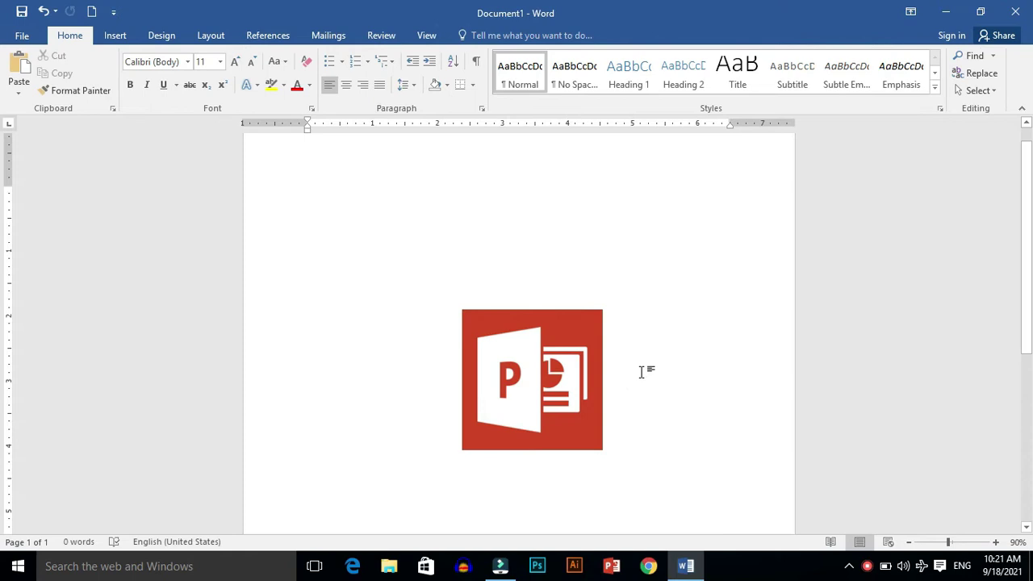
{"action": "left_click", "coordinate": [557, 372]}
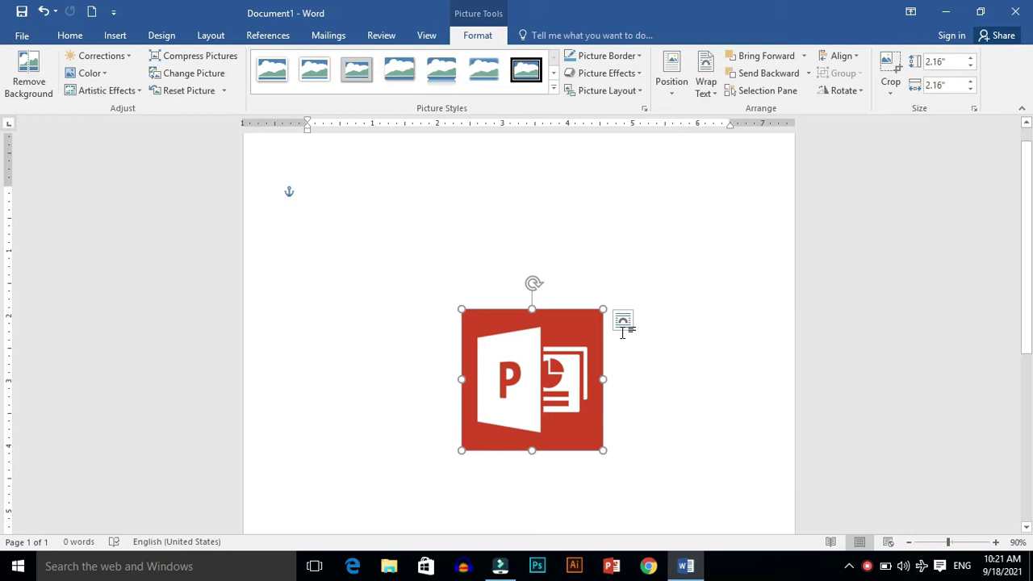
{"action": "left_click", "coordinate": [622, 321]}
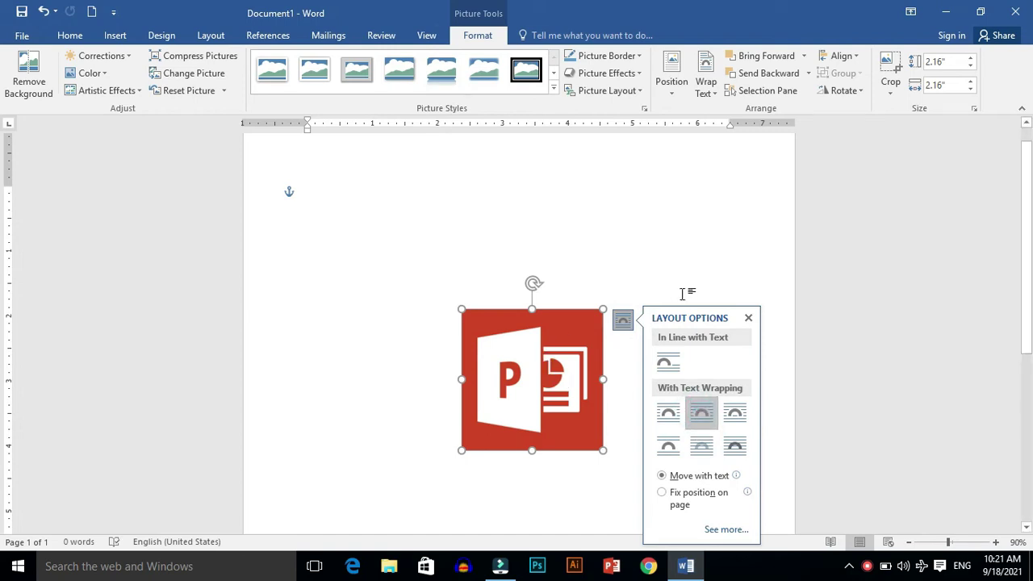
{"action": "left_click", "coordinate": [744, 317]}
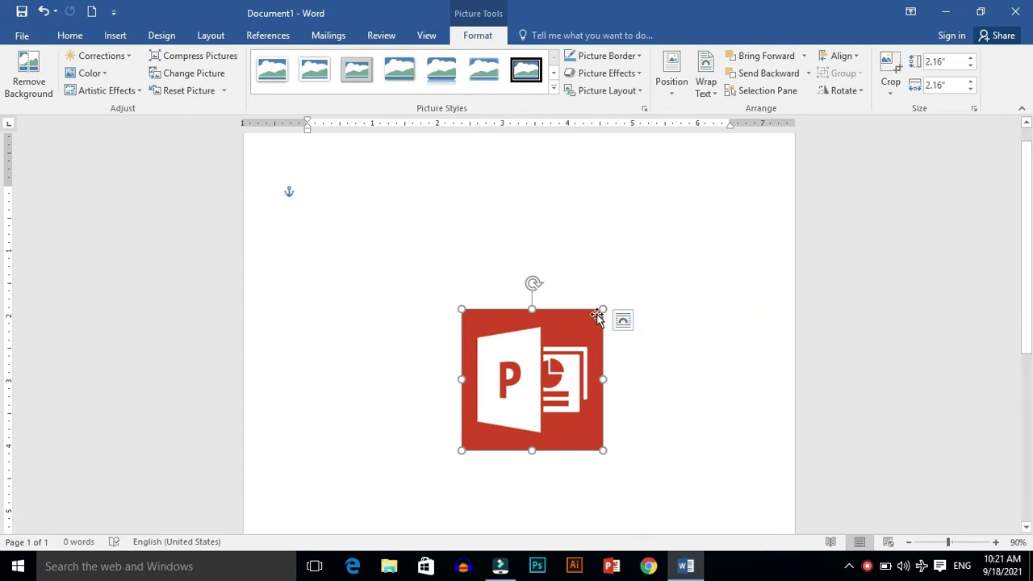
{"action": "left_click", "coordinate": [703, 87]}
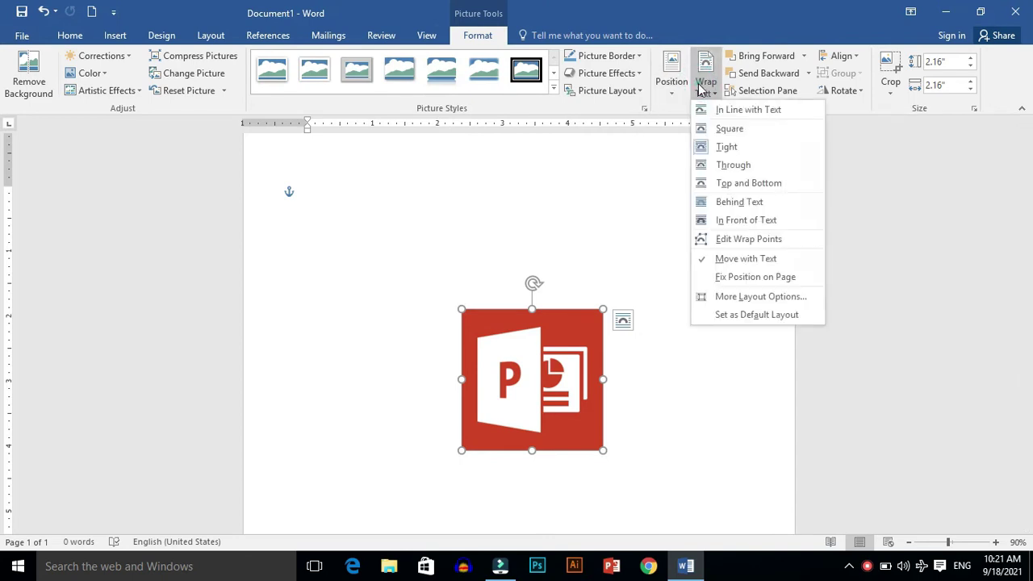
{"action": "left_click", "coordinate": [712, 150]}
{"action": "mouse_move", "coordinate": [541, 355]}
{"action": "left_mouse_down"}
{"action": "mouse_move", "coordinate": [567, 326]}
{"action": "mouse_move", "coordinate": [531, 339]}
{"action": "left_mouse_up"}
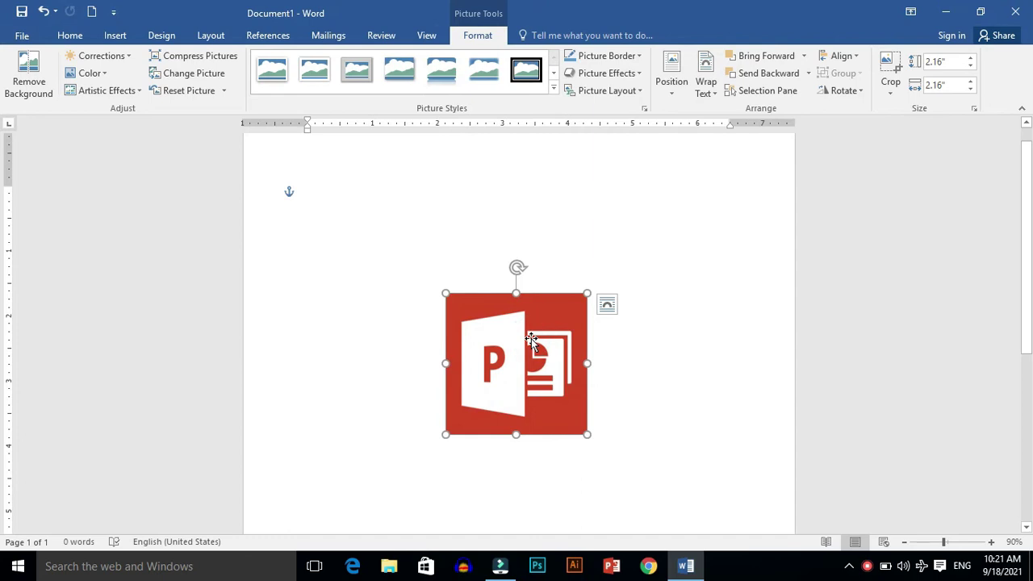
Use Remove Background, toggling Mark Areas to Remove and Delete Mark, to shrink the kept area to the white P page.
{"action": "left_click", "coordinate": [43, 85]}
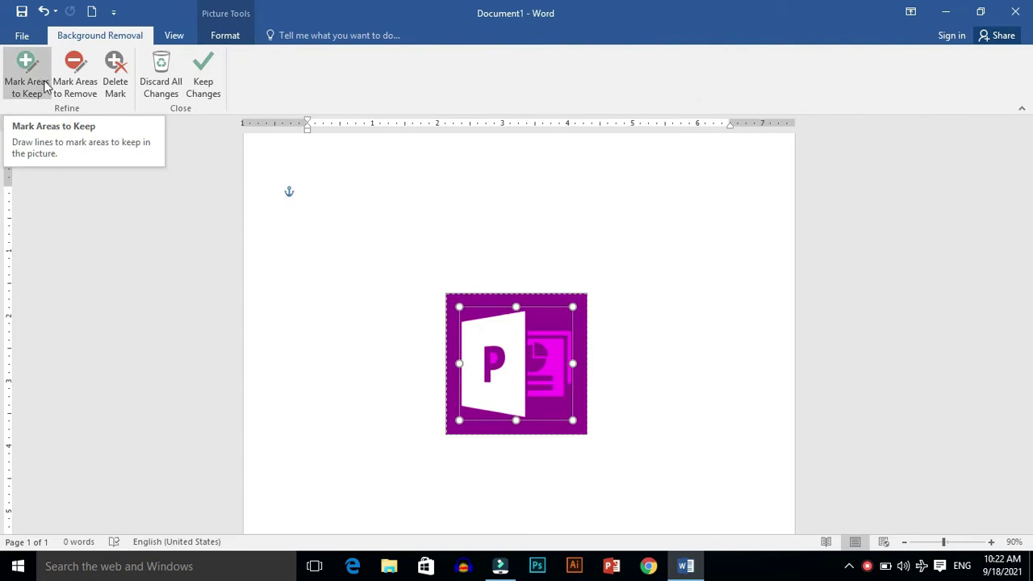
{"action": "left_click_drag", "start_coordinate": [460, 309], "coordinate": [462, 311]}
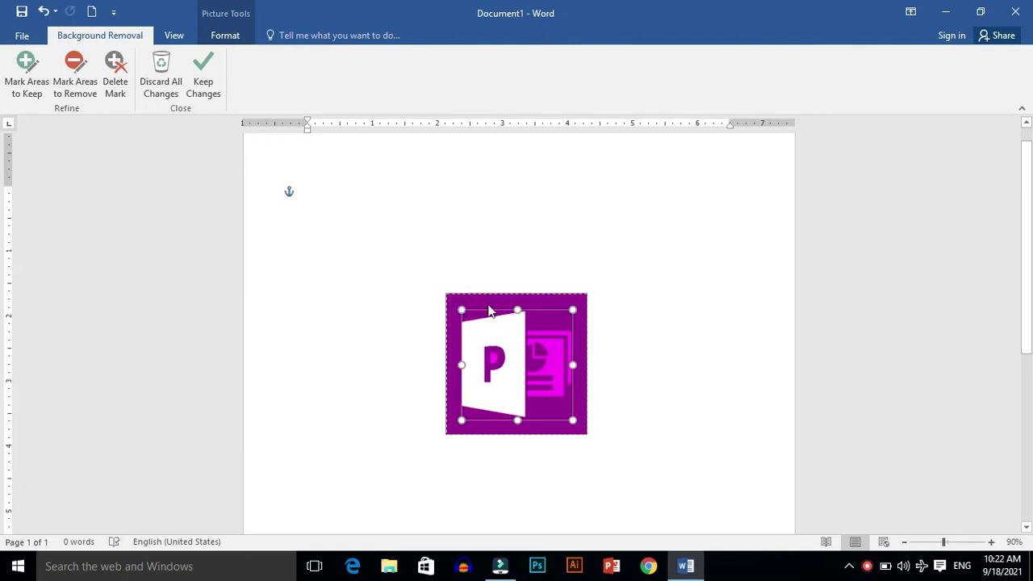
{"action": "left_click", "coordinate": [485, 304]}
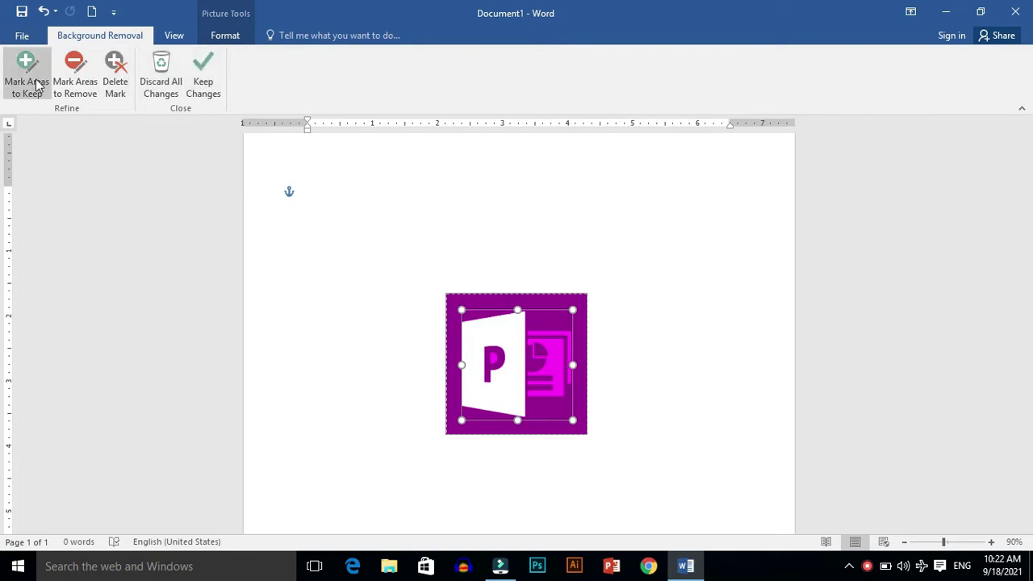
{"action": "left_click", "coordinate": [75, 94]}
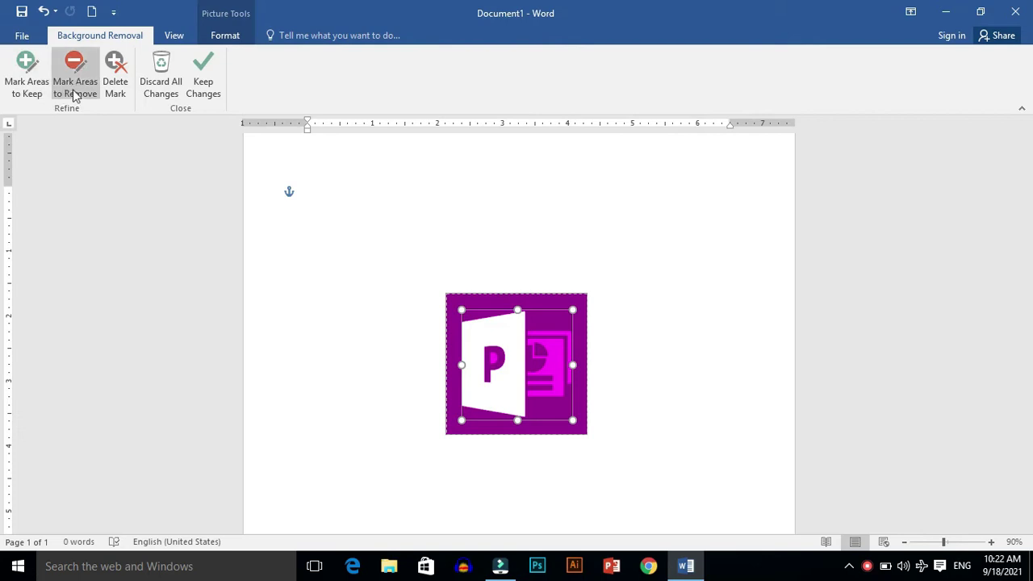
{"action": "left_click", "coordinate": [121, 88]}
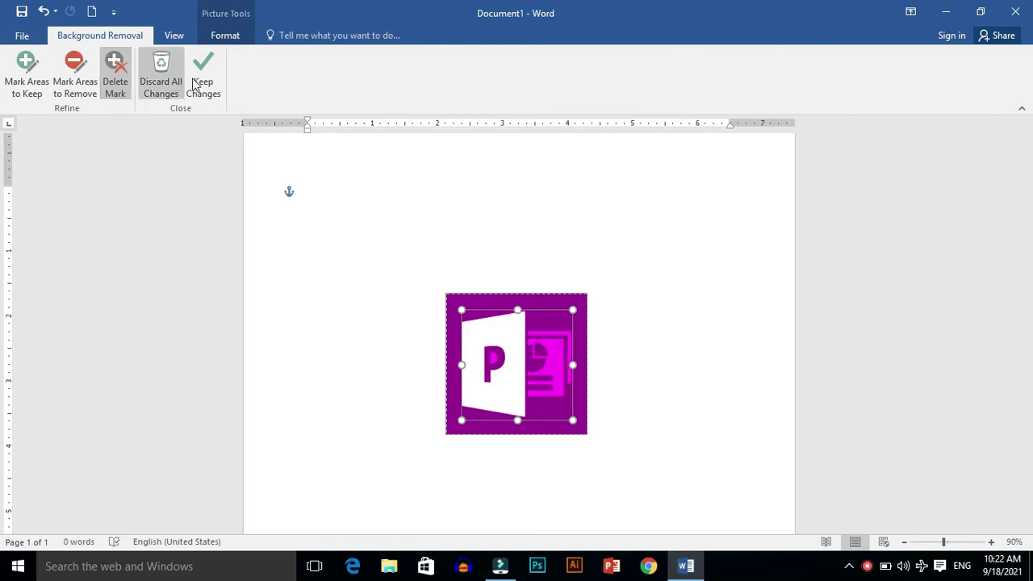
{"action": "left_click", "coordinate": [123, 84]}
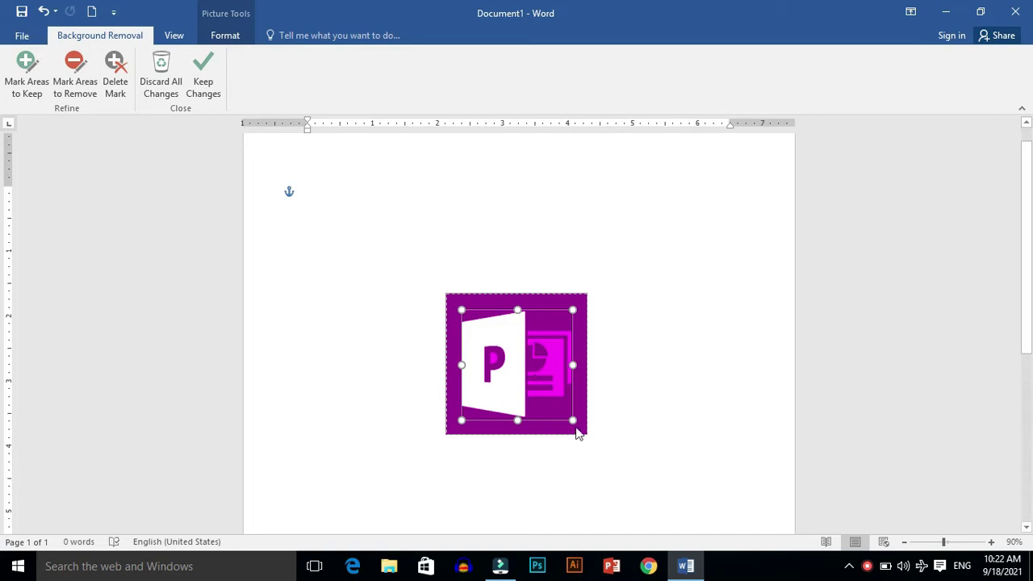
{"action": "left_click_drag", "start_coordinate": [572, 421], "coordinate": [560, 410]}
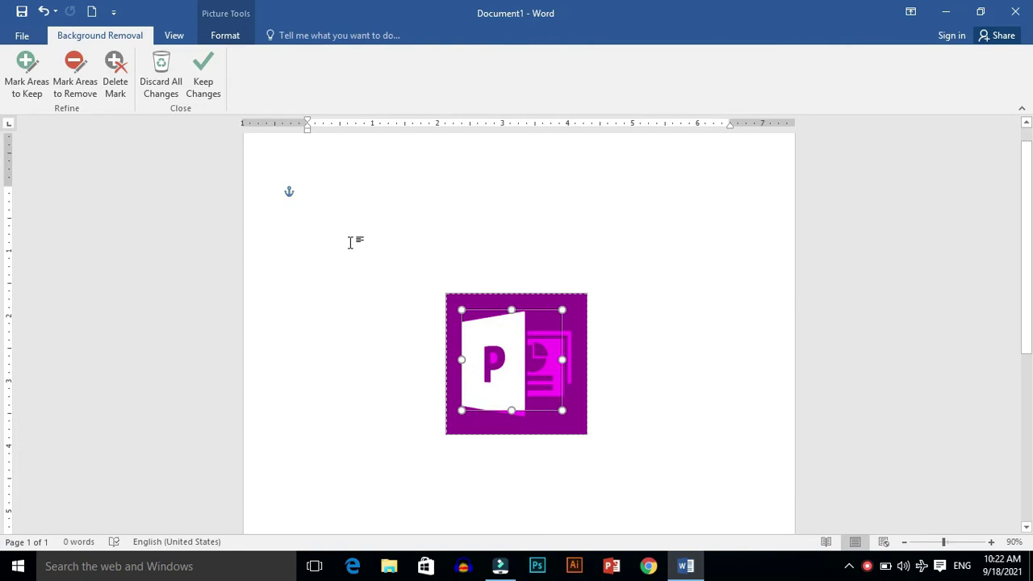
{"action": "left_click", "coordinate": [113, 87]}
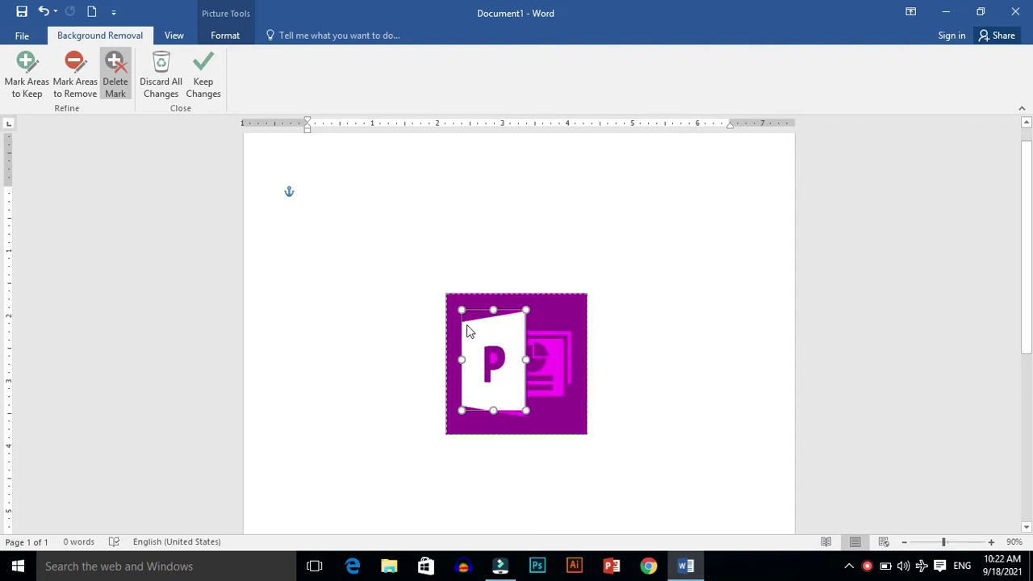
{"action": "left_click_drag", "start_coordinate": [461, 309], "coordinate": [471, 311]}
{"action": "left_click", "coordinate": [71, 84]}
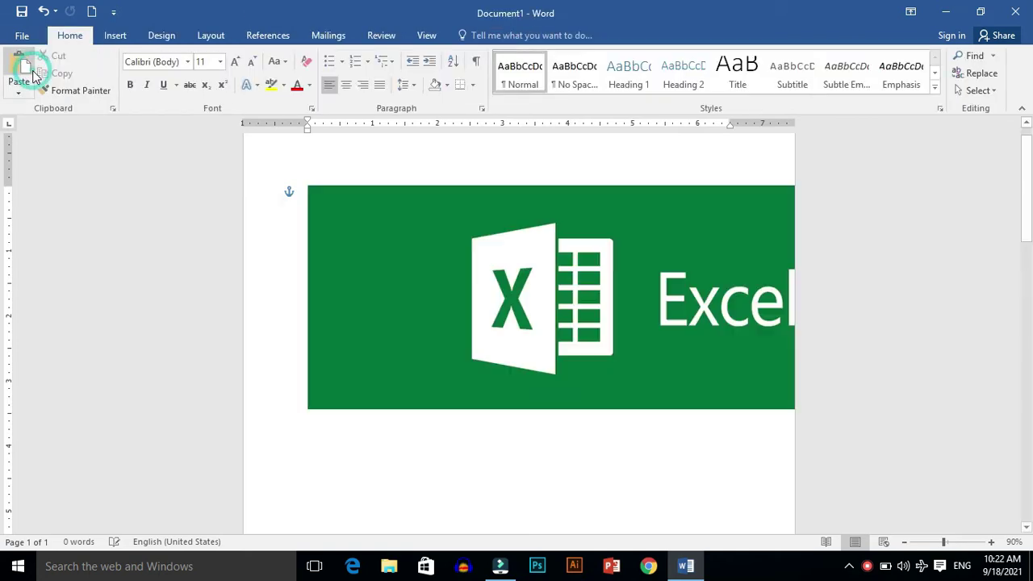
Select the 5.57" PowerPoint logo on page 2 and switch to the Picture Tools Format tab.
{"action": "left_click", "coordinate": [121, 39]}
{"action": "left_click", "coordinate": [463, 272]}
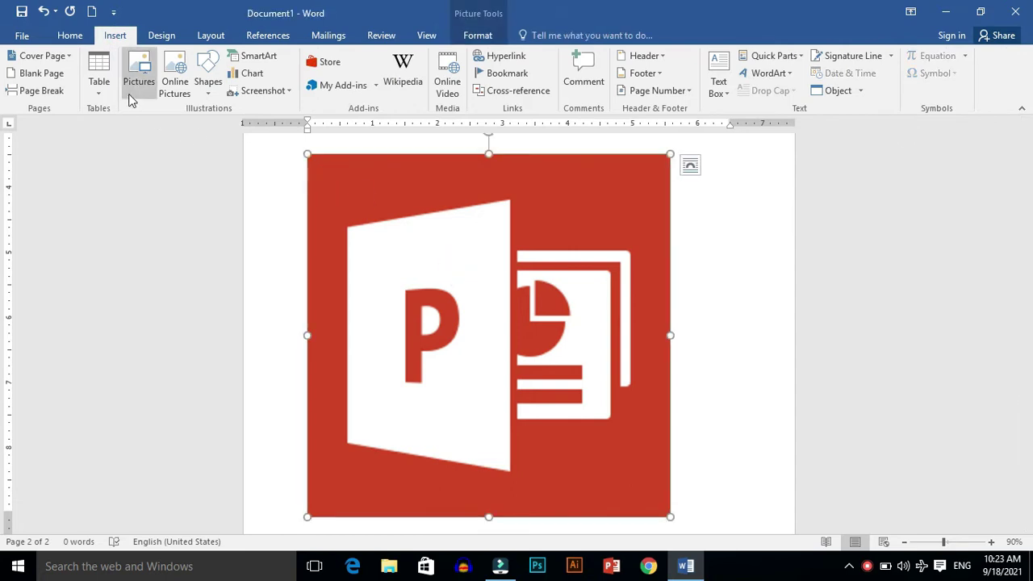
{"action": "left_click", "coordinate": [387, 280]}
{"action": "left_click", "coordinate": [475, 34]}
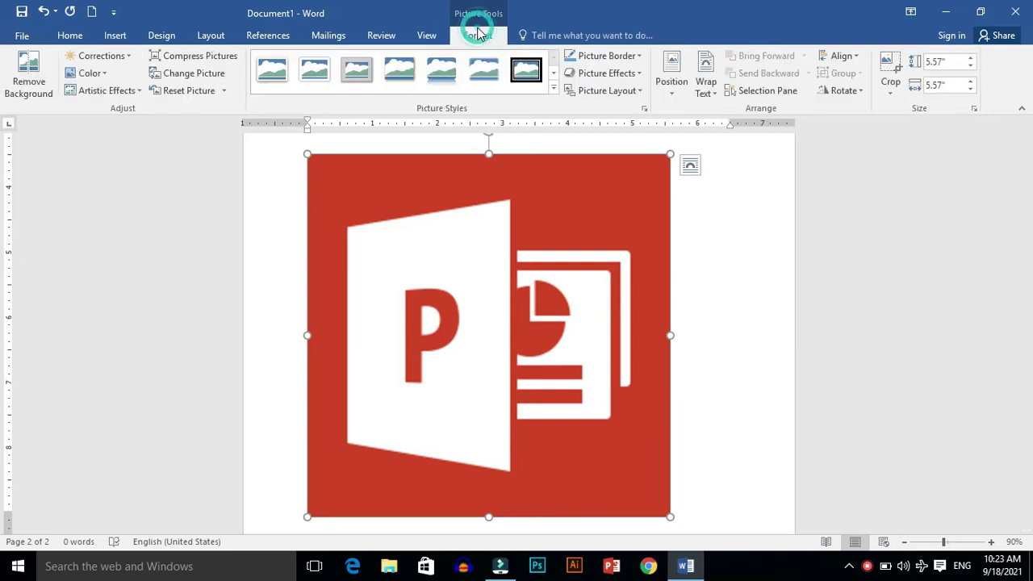
Apply the Brightness +40% Contrast +20% correction preset, turning the logo orange.
{"action": "left_click", "coordinate": [127, 59]}
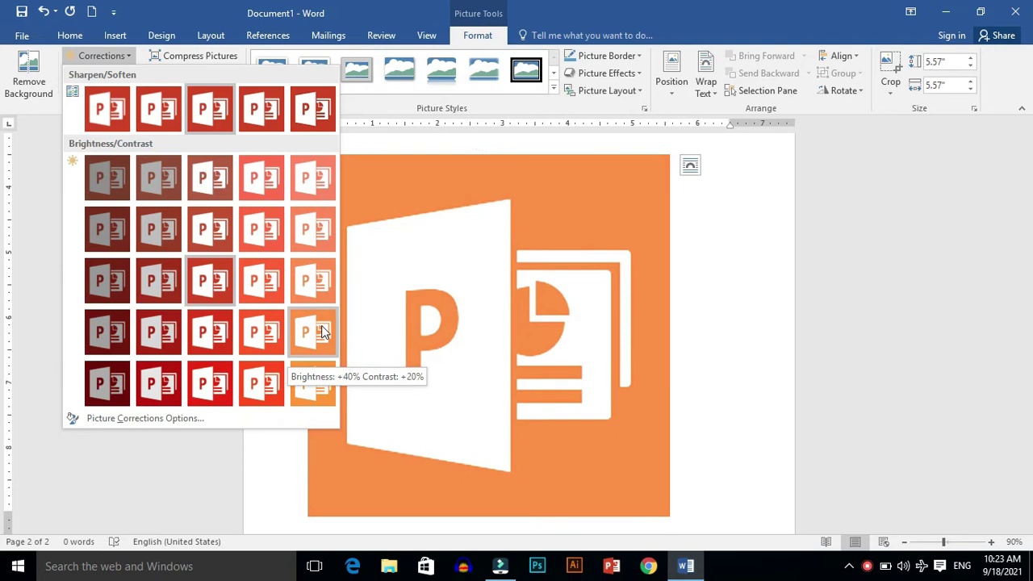
{"action": "left_click", "coordinate": [322, 332]}
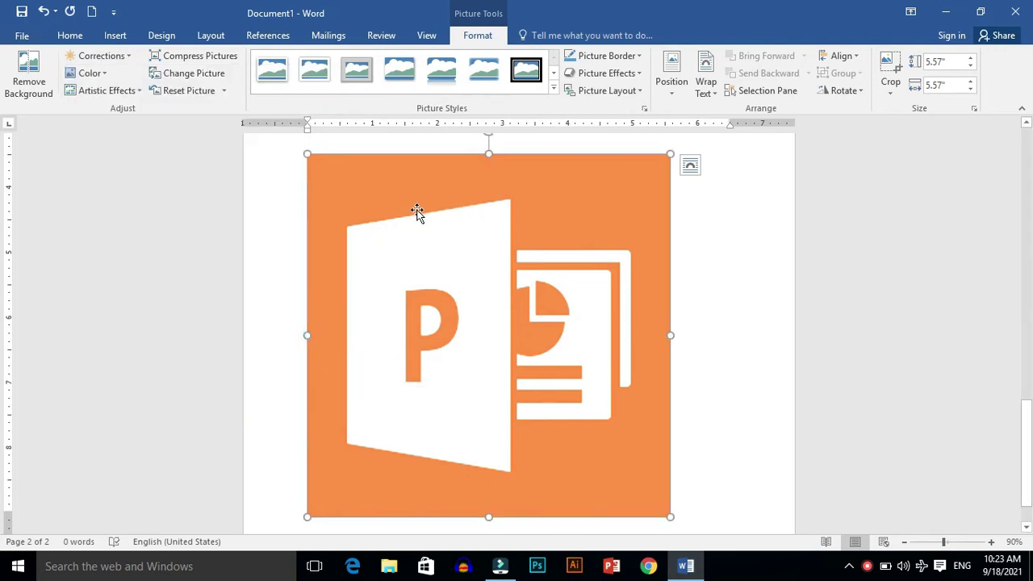
{"action": "left_click", "coordinate": [101, 55]}
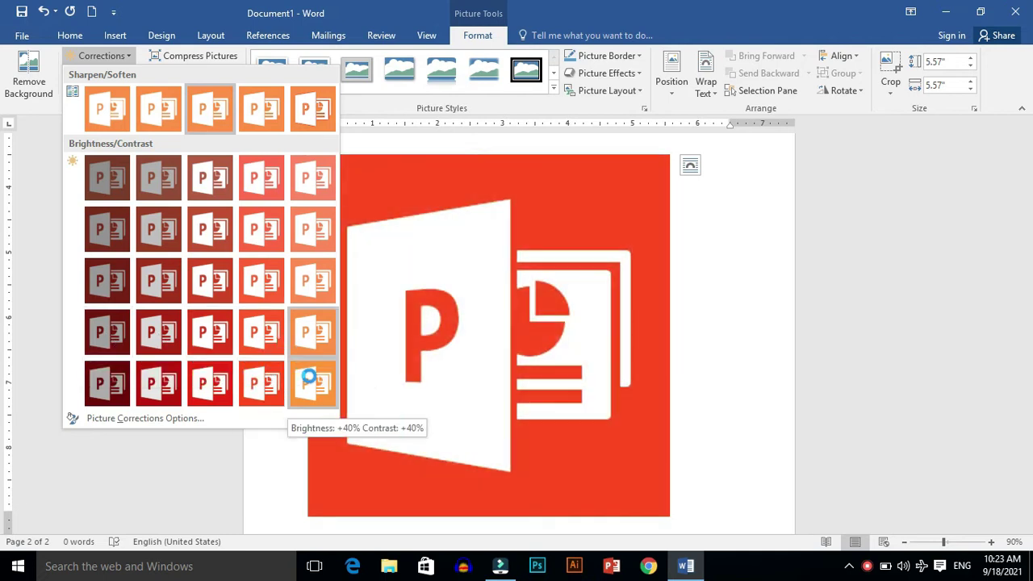
{"action": "left_click", "coordinate": [129, 418]}
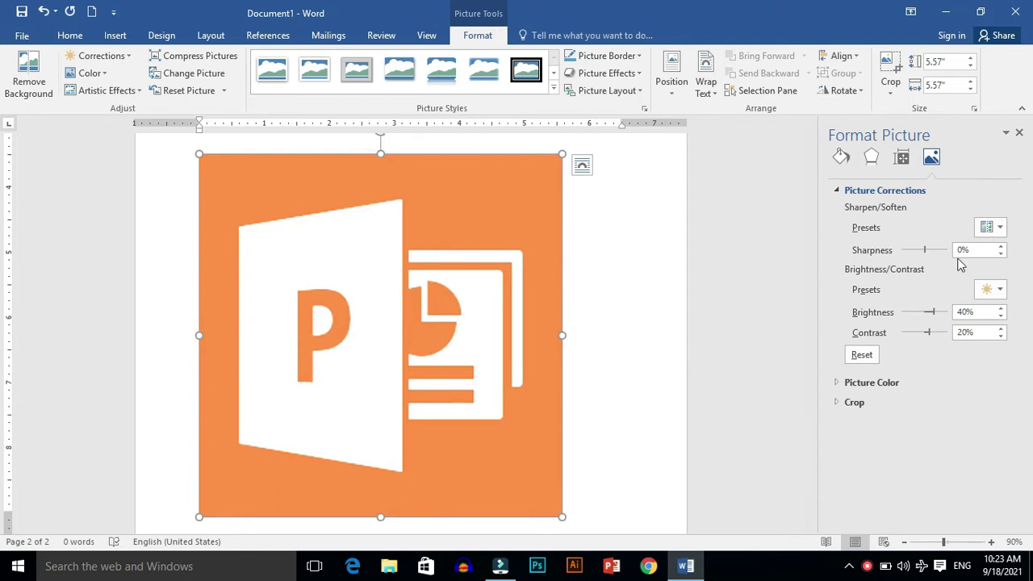
Adjust sharpness (69%), brightness (-38%) and contrast (up to 90%), then reset all corrections to 0%.
{"action": "left_click_drag", "start_coordinate": [926, 250], "coordinate": [944, 250]}
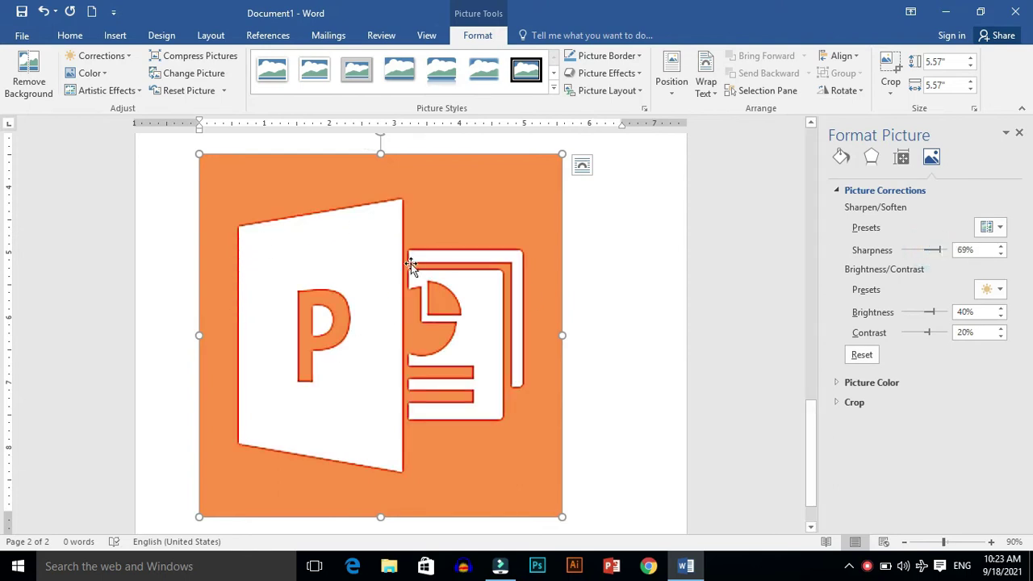
{"action": "left_click_drag", "start_coordinate": [932, 312], "coordinate": [919, 313]}
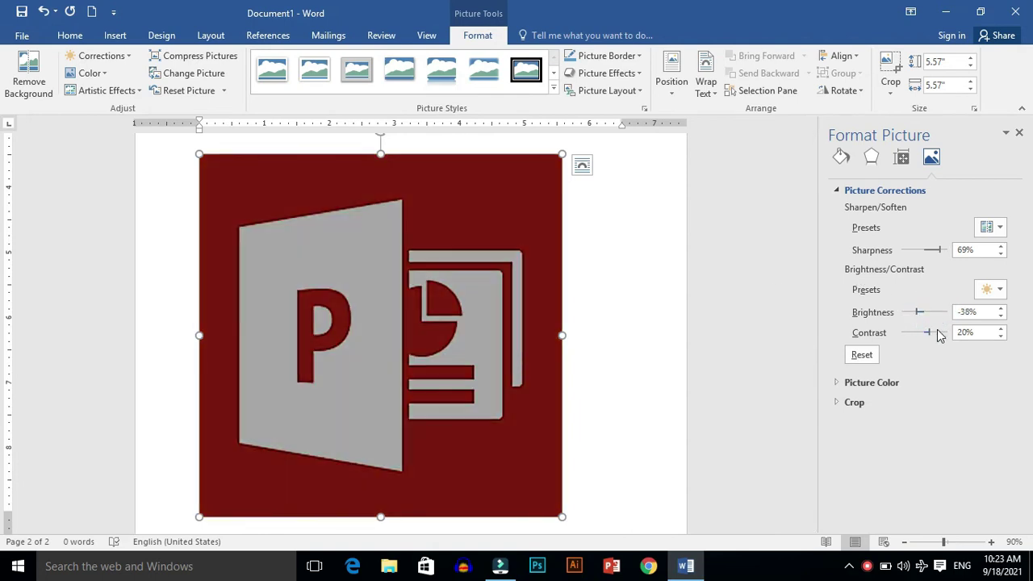
{"action": "left_click_drag", "start_coordinate": [933, 332], "coordinate": [929, 334]}
{"action": "left_click_drag", "start_coordinate": [928, 332], "coordinate": [942, 331]}
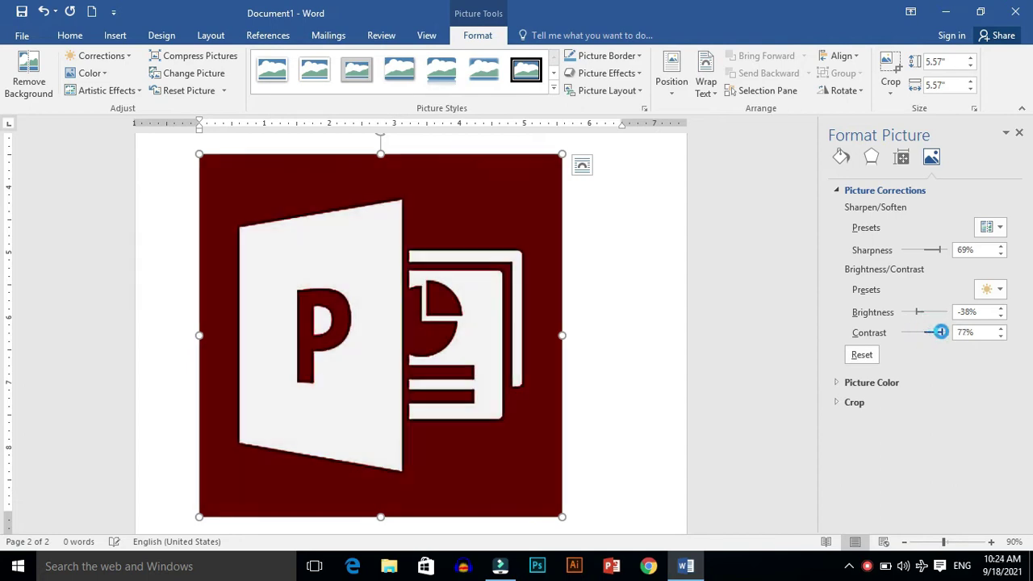
{"action": "double_click", "coordinate": [1000, 329]}
{"action": "left_click", "coordinate": [1000, 328]}
{"action": "left_click", "coordinate": [930, 251]}
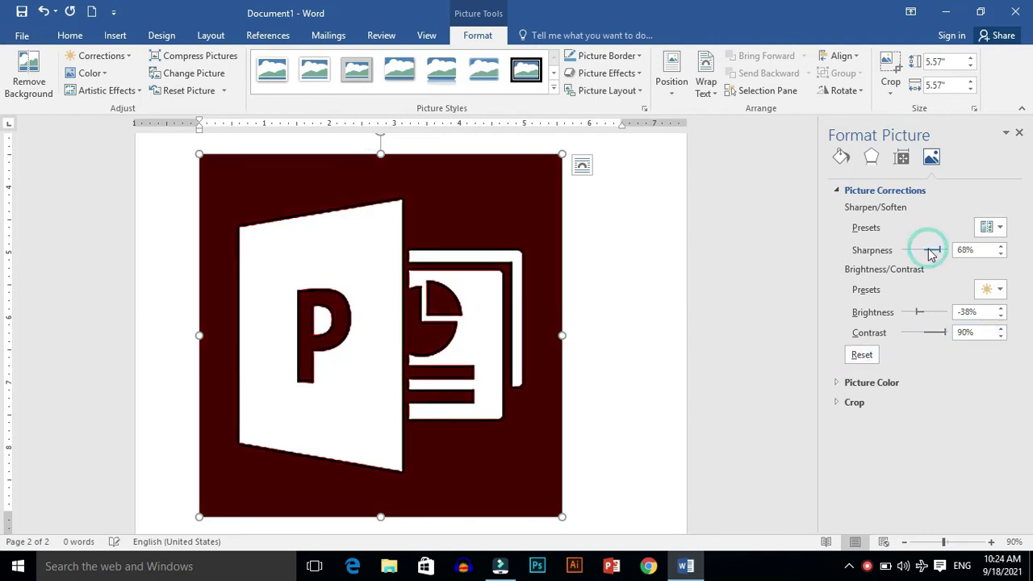
{"action": "left_click", "coordinate": [862, 356]}
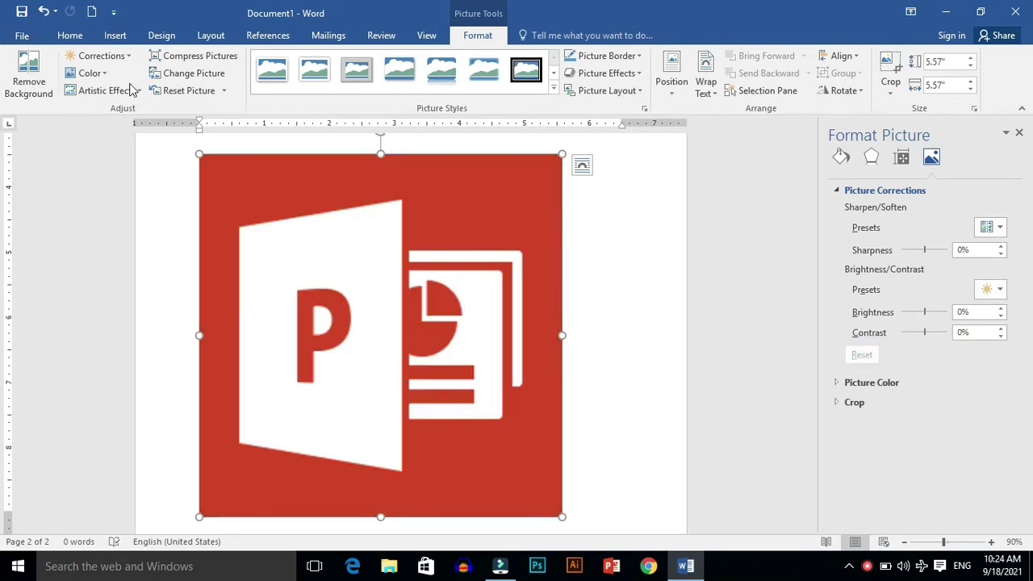
Apply the Brightness +40% Contrast +40% preset and close the Format Picture pane.
{"action": "left_click", "coordinate": [103, 58]}
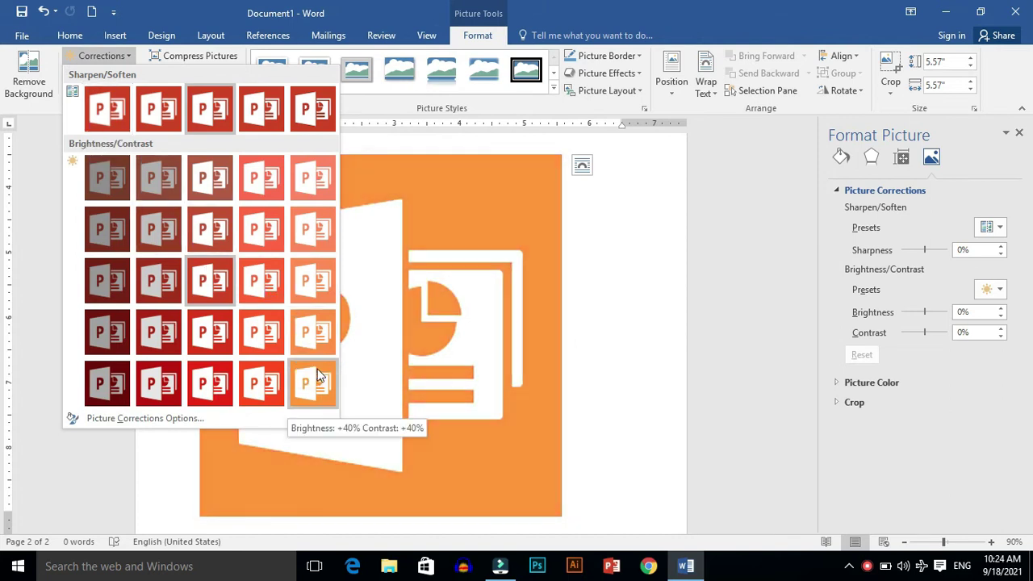
{"action": "left_click", "coordinate": [318, 375]}
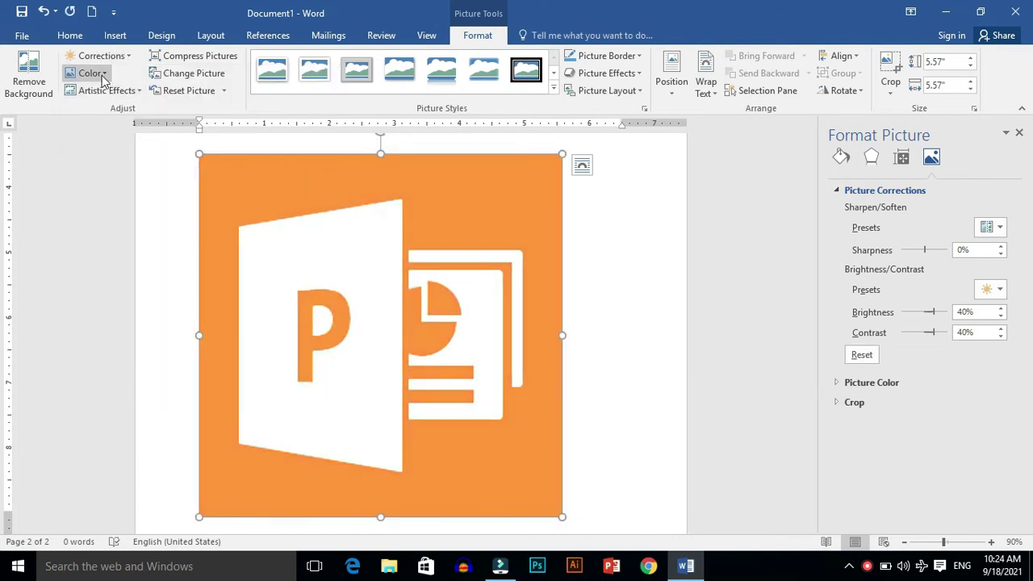
{"action": "left_click", "coordinate": [90, 74]}
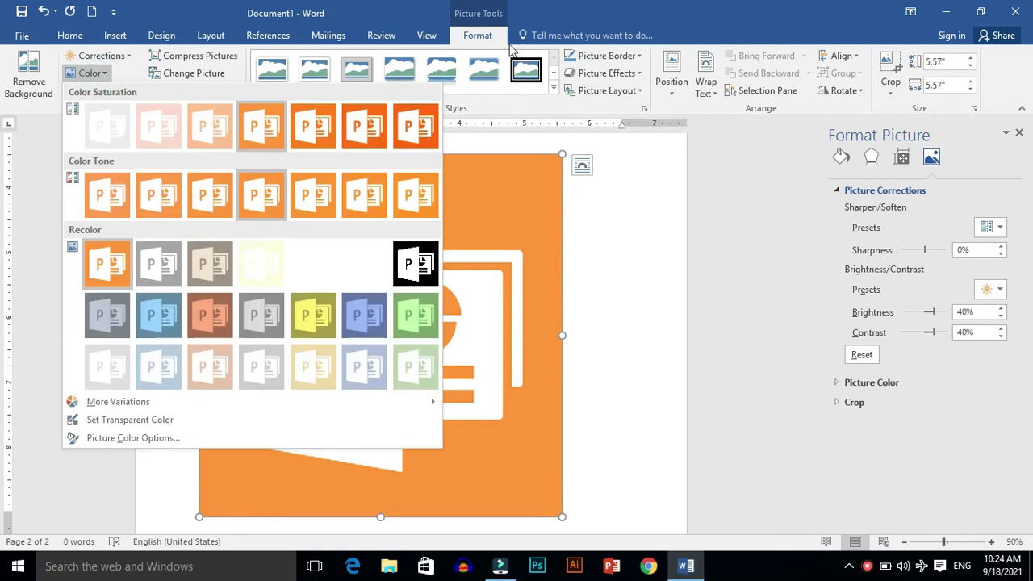
{"action": "left_click", "coordinate": [1018, 134]}
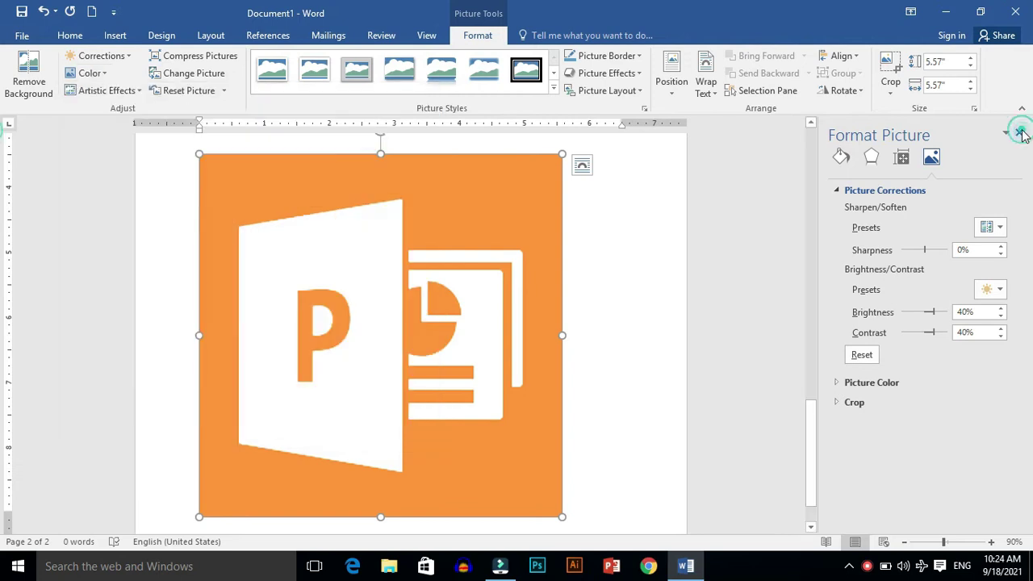
{"action": "left_click", "coordinate": [1019, 134]}
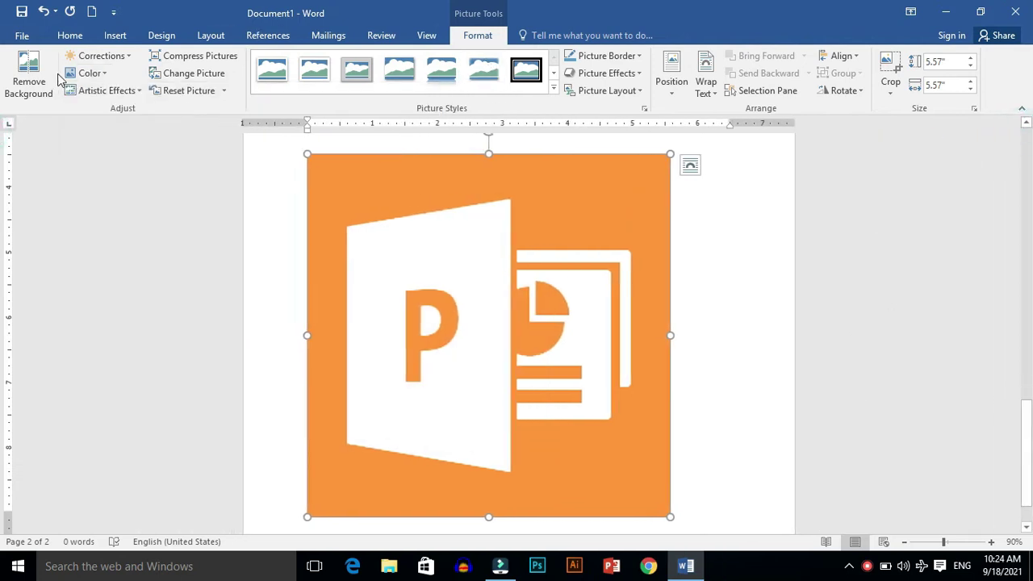
Recolour the logo with the warmest colour tone, then a dark red variation, and activate Set Transparent Color.
{"action": "left_click", "coordinate": [98, 77]}
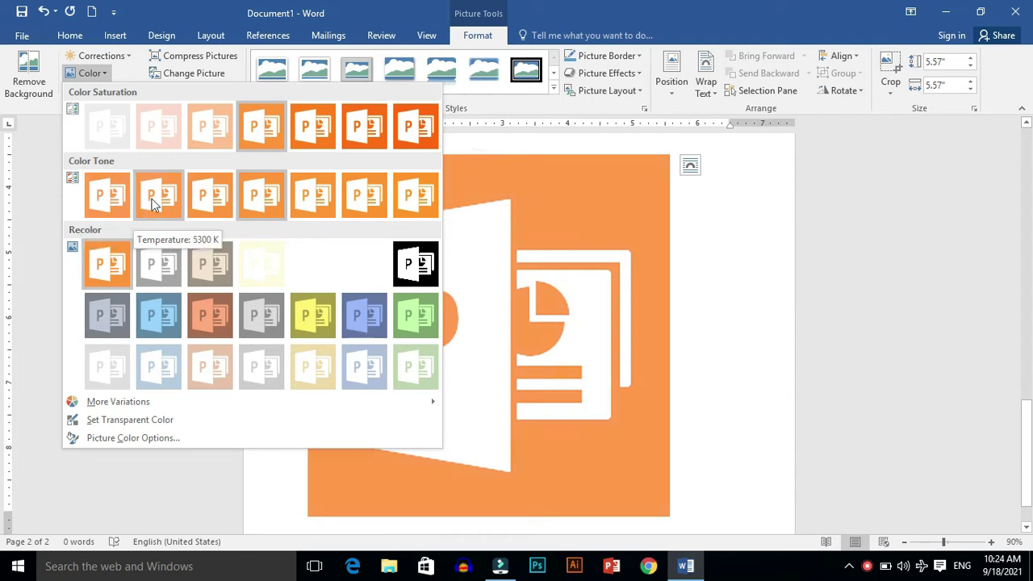
{"action": "left_click", "coordinate": [400, 194]}
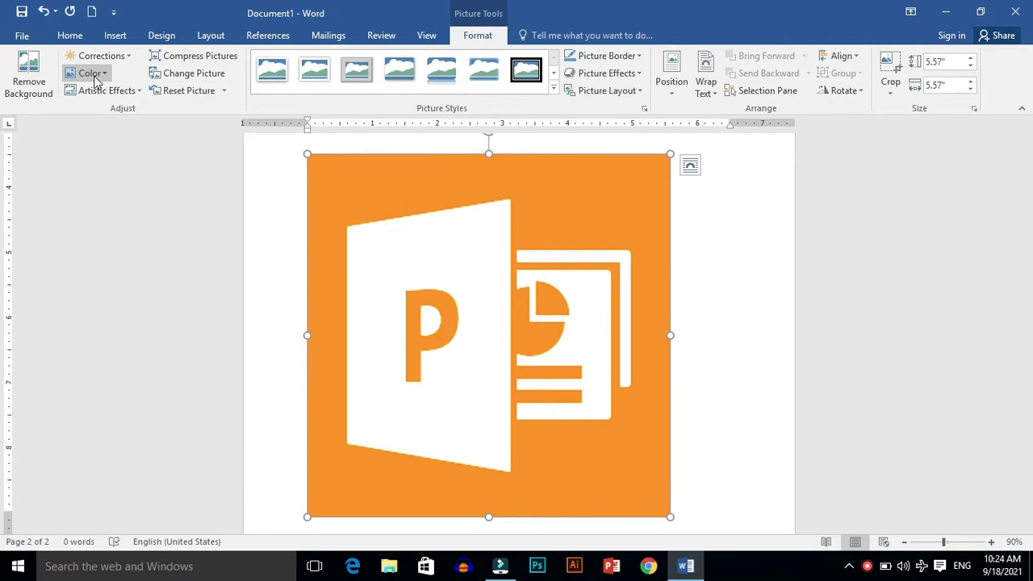
{"action": "left_click", "coordinate": [89, 72]}
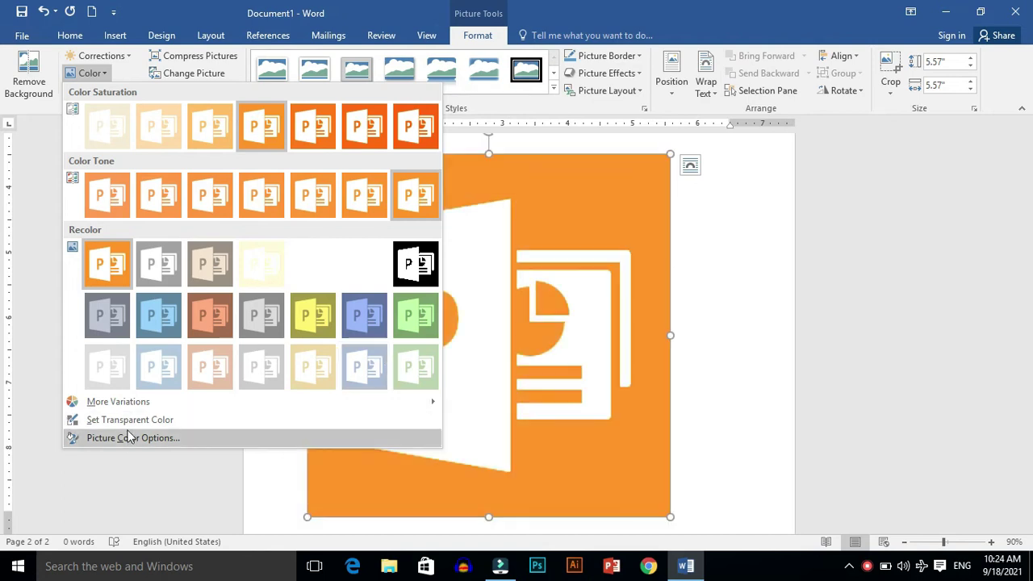
{"action": "mouse_move", "coordinate": [123, 412]}
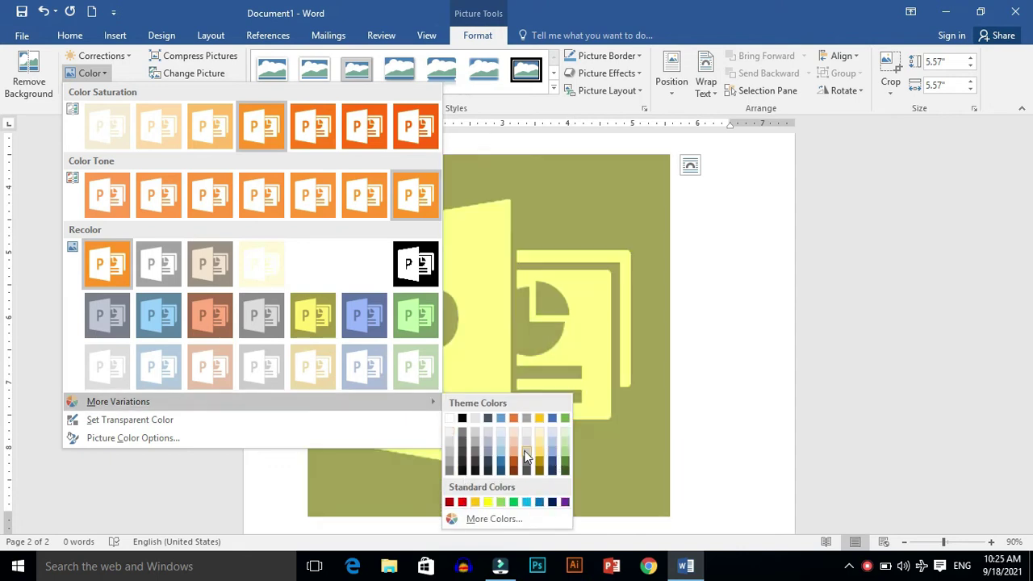
{"action": "left_click", "coordinate": [464, 503]}
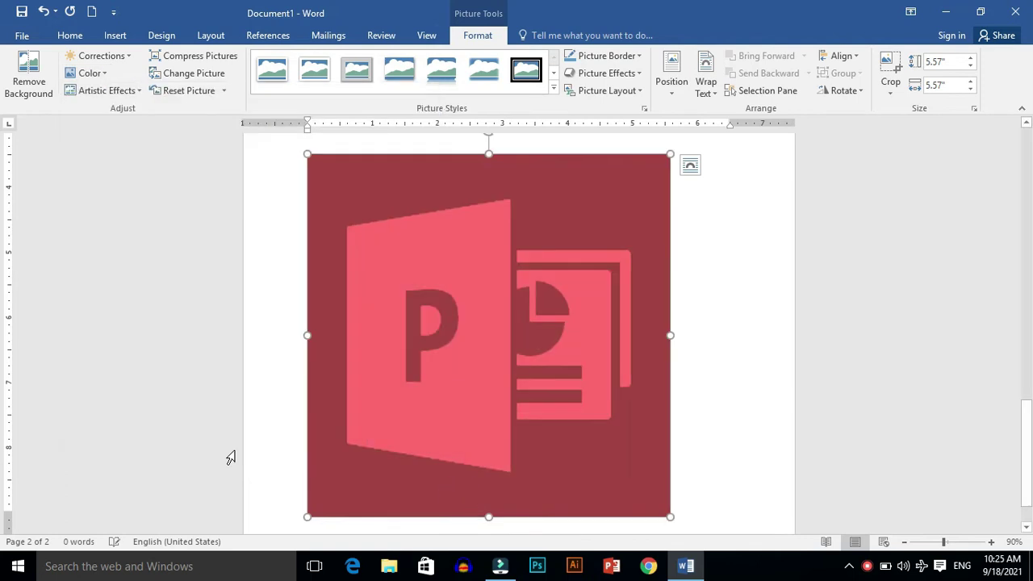
{"action": "left_click", "coordinate": [93, 74]}
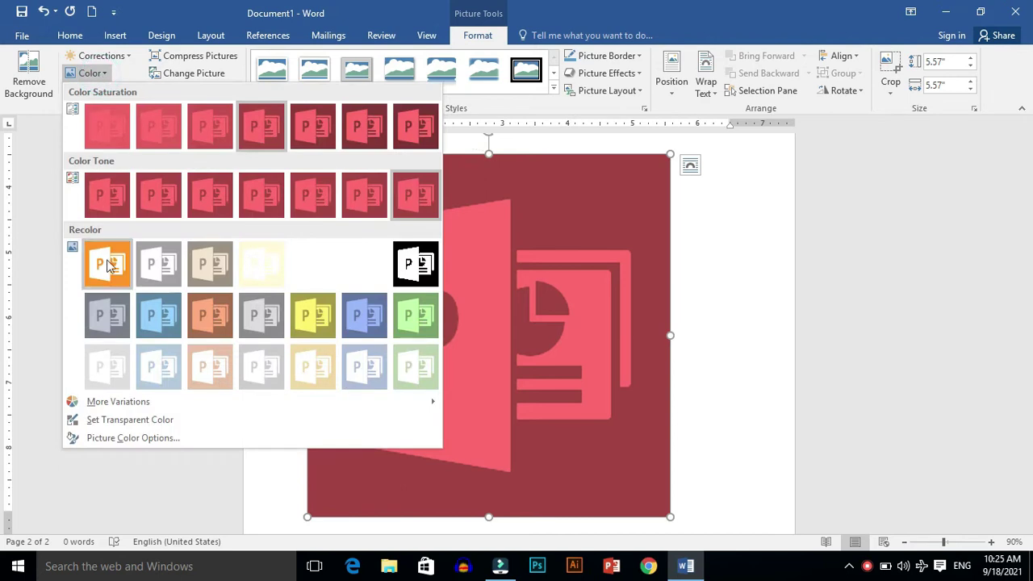
{"action": "left_click", "coordinate": [123, 421]}
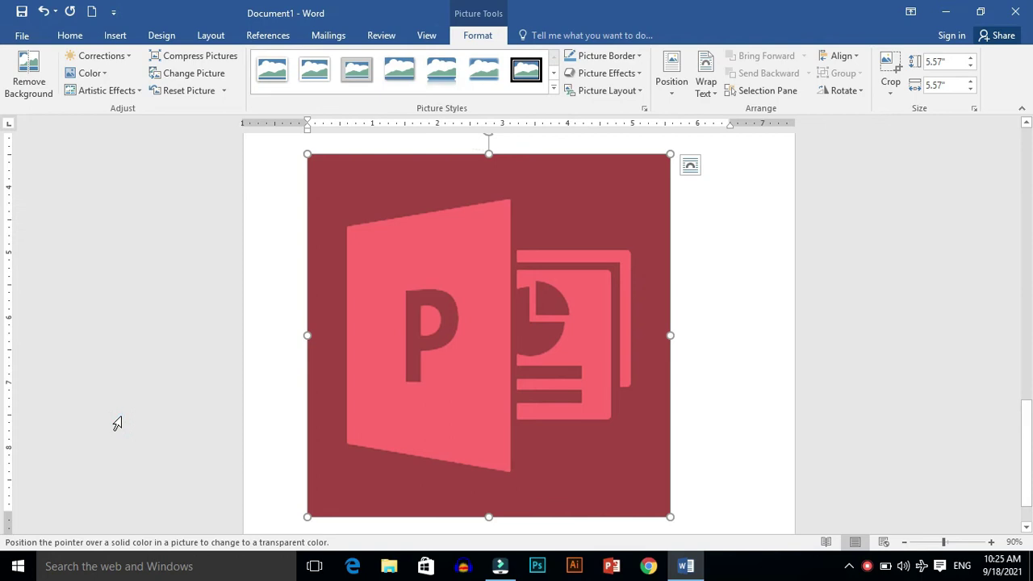
In Picture Color Options, set saturation 107%, brightness 57%, contrast 64% and sharpness 30%.
{"action": "left_click", "coordinate": [106, 73]}
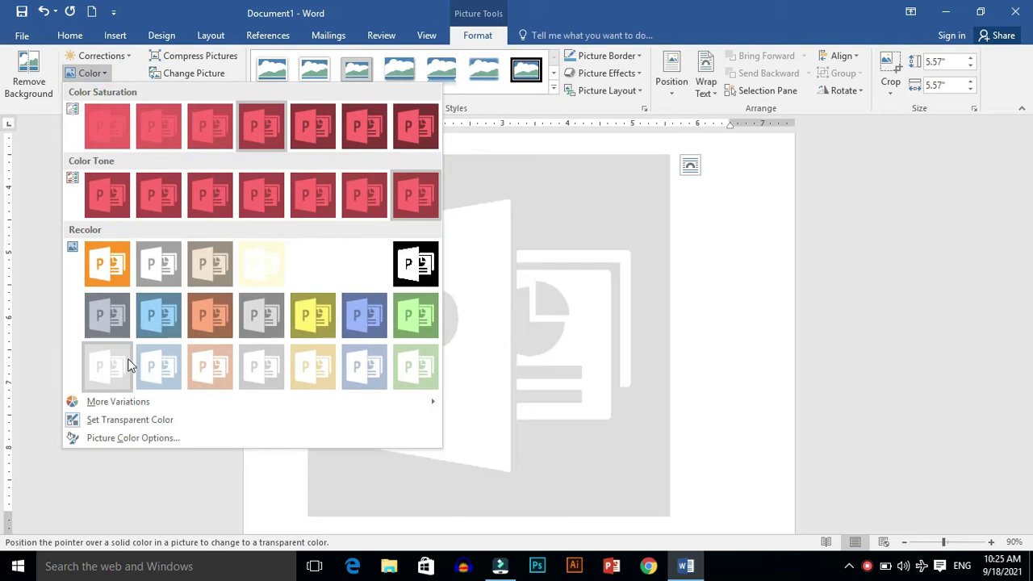
{"action": "left_click", "coordinate": [133, 438]}
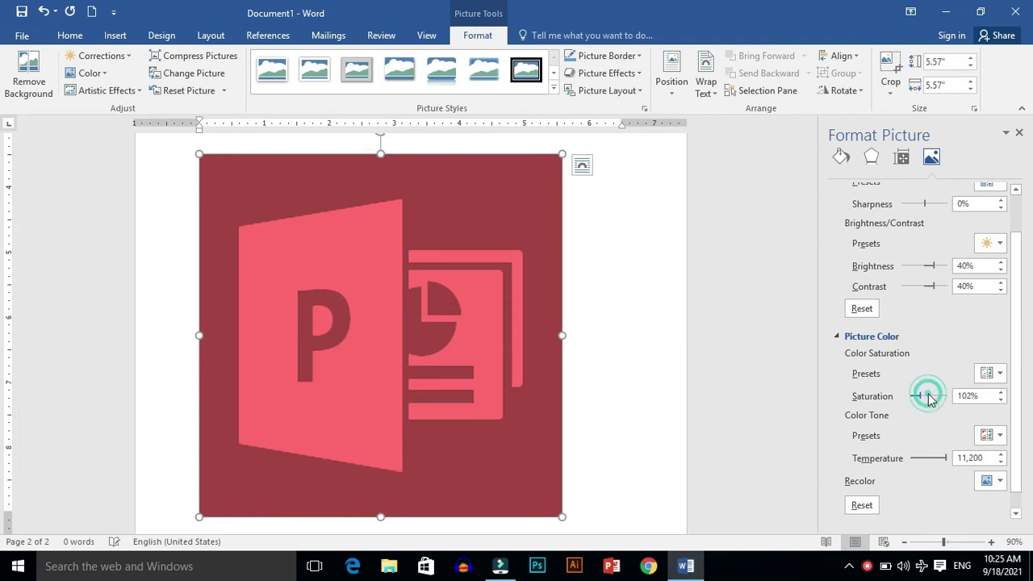
{"action": "left_click", "coordinate": [1002, 392]}
{"action": "left_click", "coordinate": [1002, 392]}
{"action": "left_click", "coordinate": [1002, 392]}
{"action": "left_click", "coordinate": [1002, 392]}
{"action": "left_click", "coordinate": [1001, 392]}
{"action": "left_click", "coordinate": [1001, 392]}
{"action": "left_click", "coordinate": [1001, 393]}
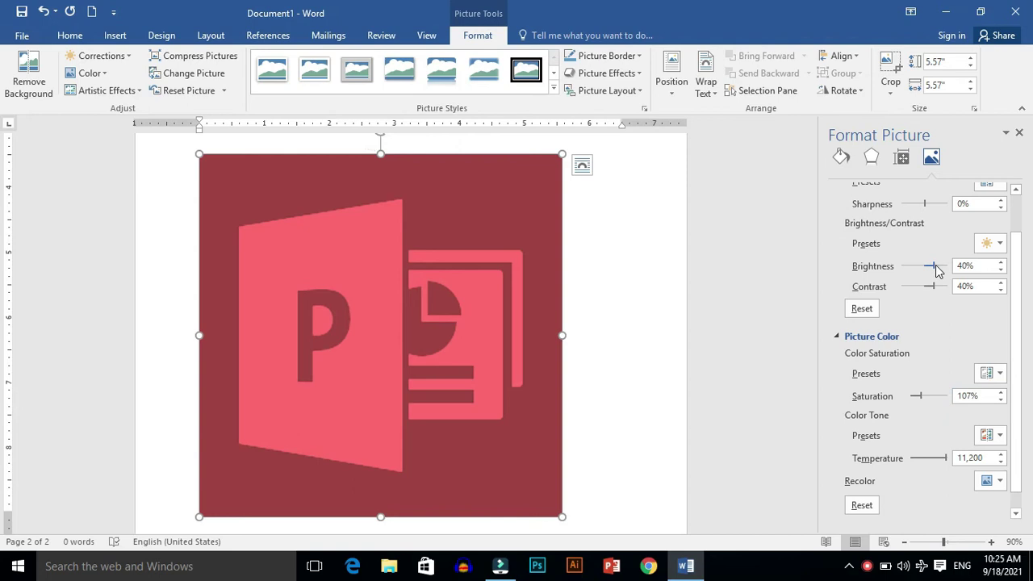
{"action": "left_click_drag", "start_coordinate": [933, 266], "coordinate": [938, 287]}
{"action": "left_click_drag", "start_coordinate": [926, 203], "coordinate": [930, 204]}
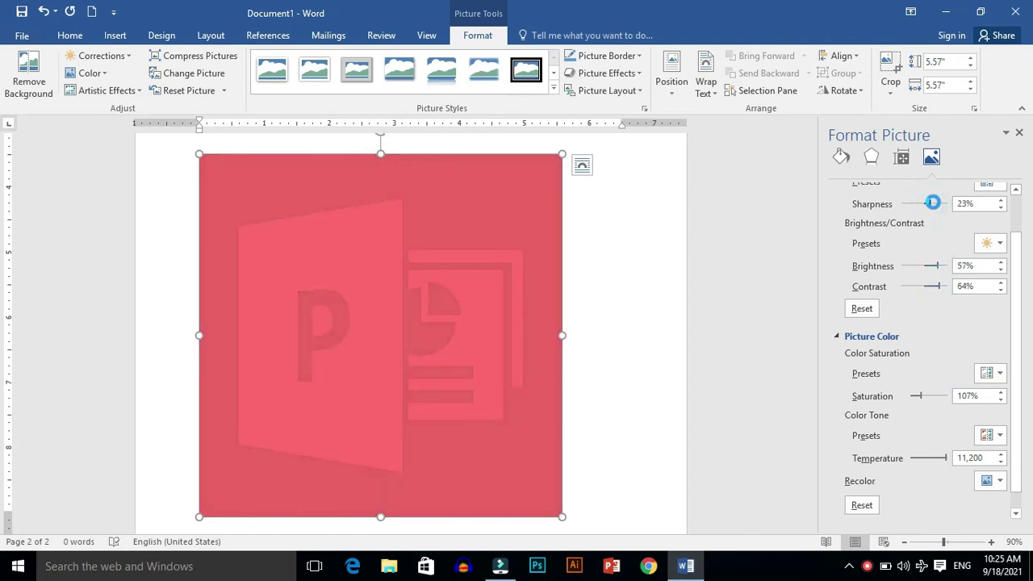
{"action": "left_click", "coordinate": [1019, 134]}
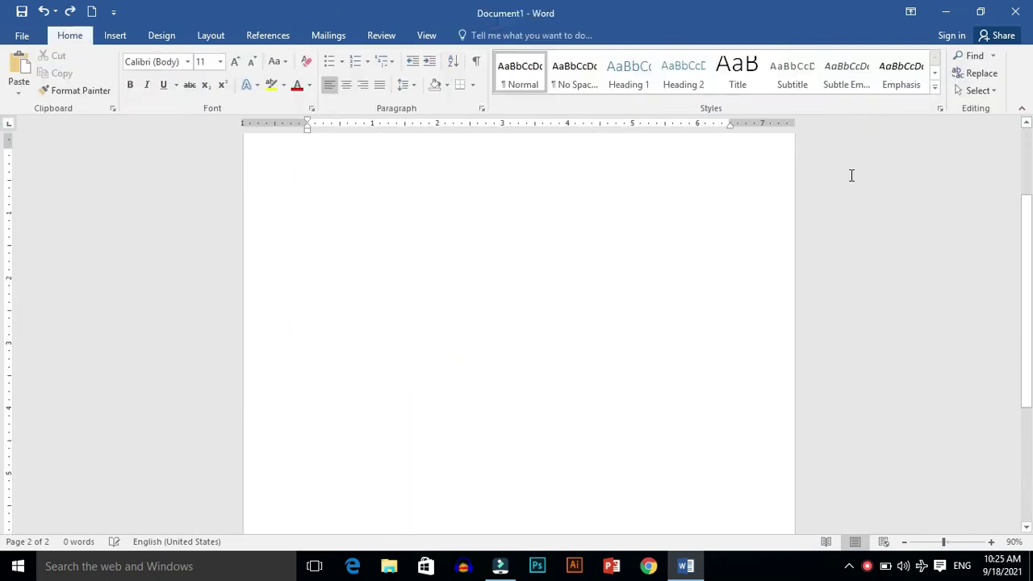
Exit background removal, reselect the red logo and bring up the Artistic Effects gallery.
{"action": "left_click", "coordinate": [851, 175]}
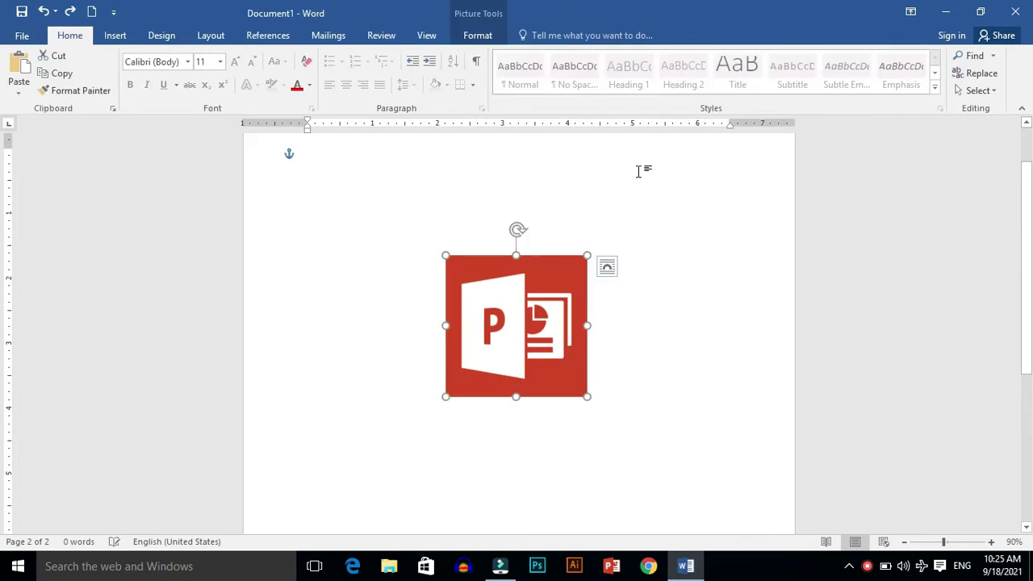
{"action": "left_click", "coordinate": [358, 210]}
{"action": "left_click", "coordinate": [504, 313]}
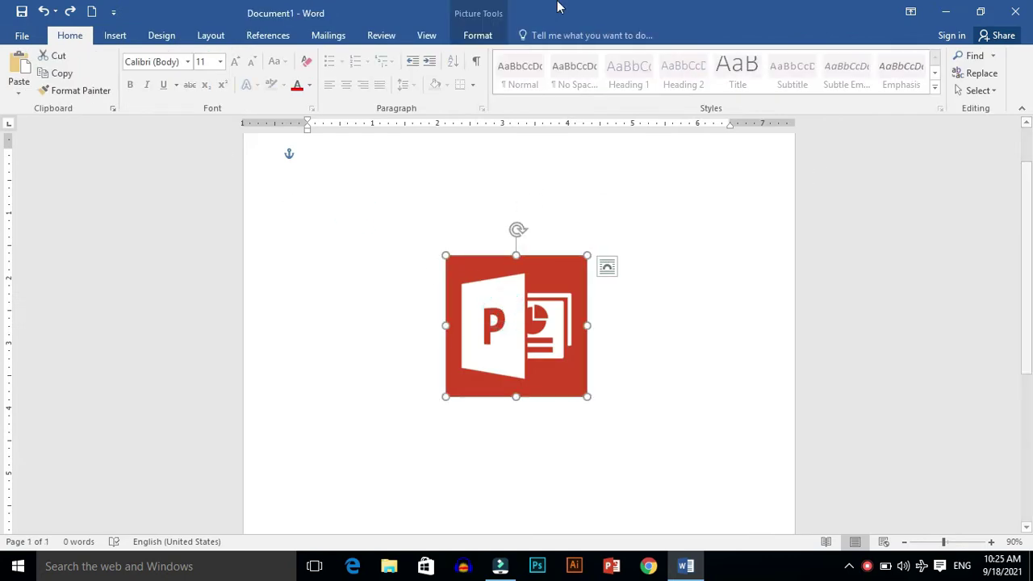
{"action": "left_click", "coordinate": [484, 39]}
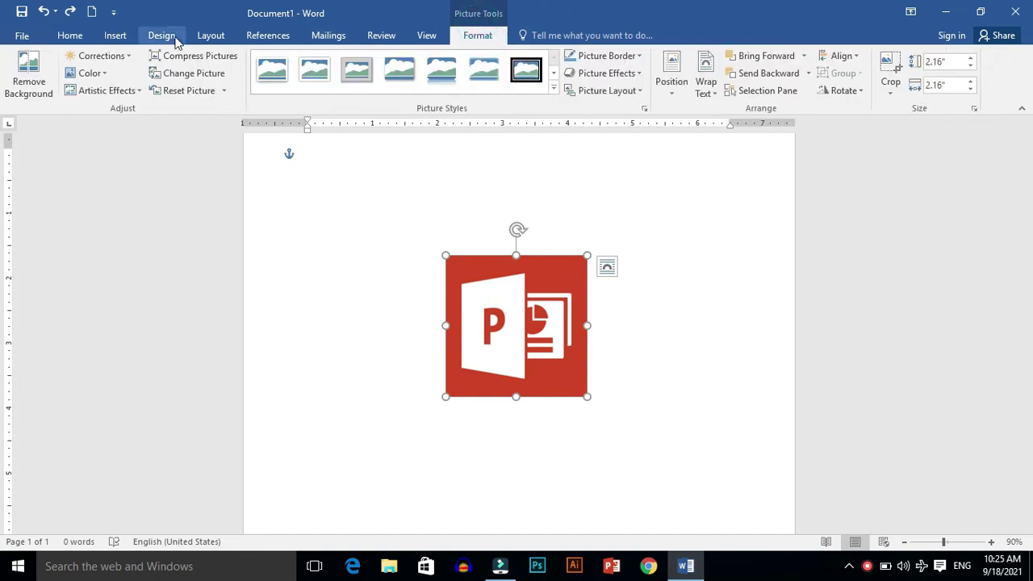
{"action": "left_click", "coordinate": [138, 94]}
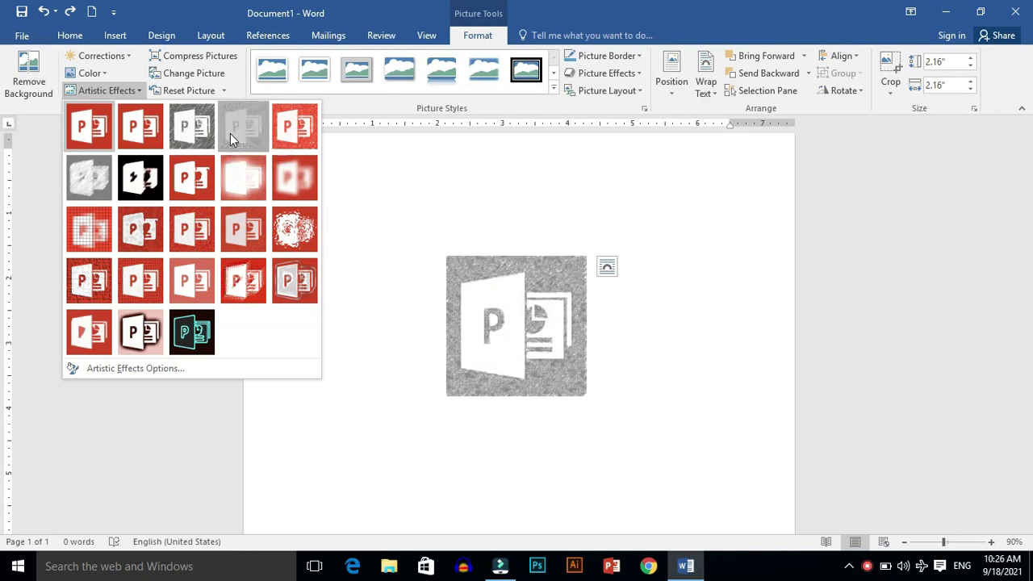
Apply an artistic effect to the logo, then set Artistic Effects back to None.
{"action": "left_click", "coordinate": [200, 216]}
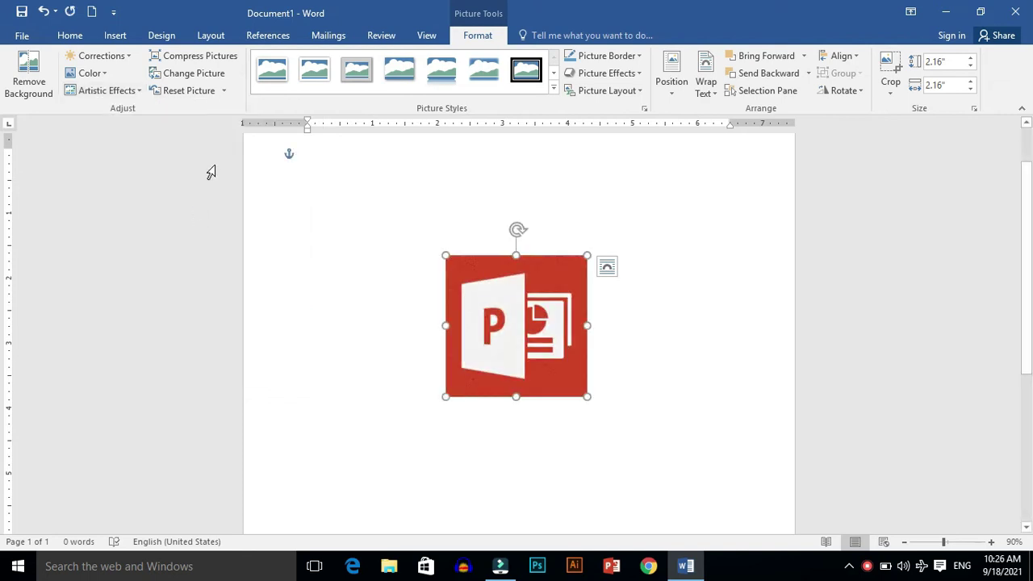
{"action": "left_click", "coordinate": [138, 92]}
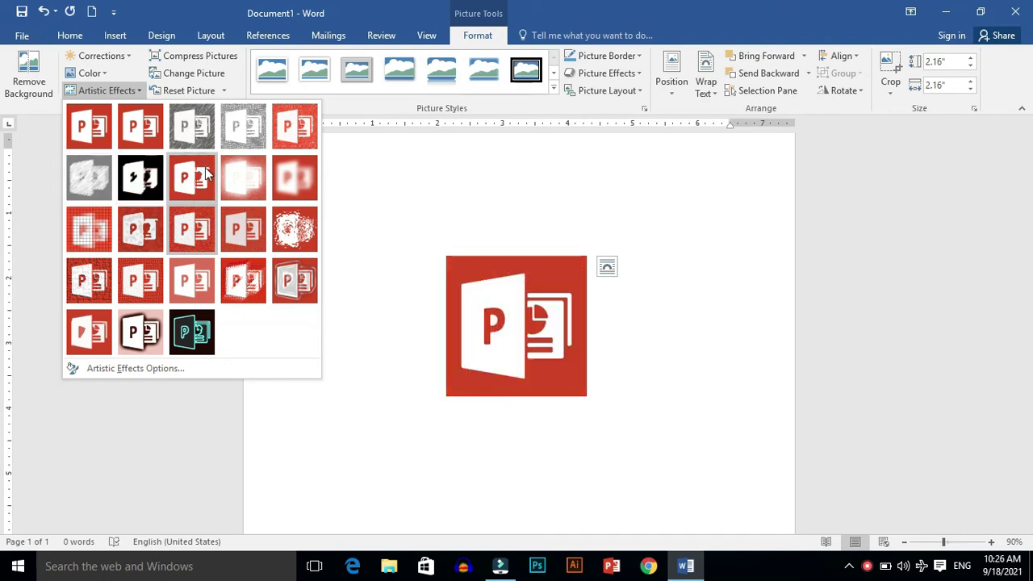
{"action": "left_click", "coordinate": [108, 132]}
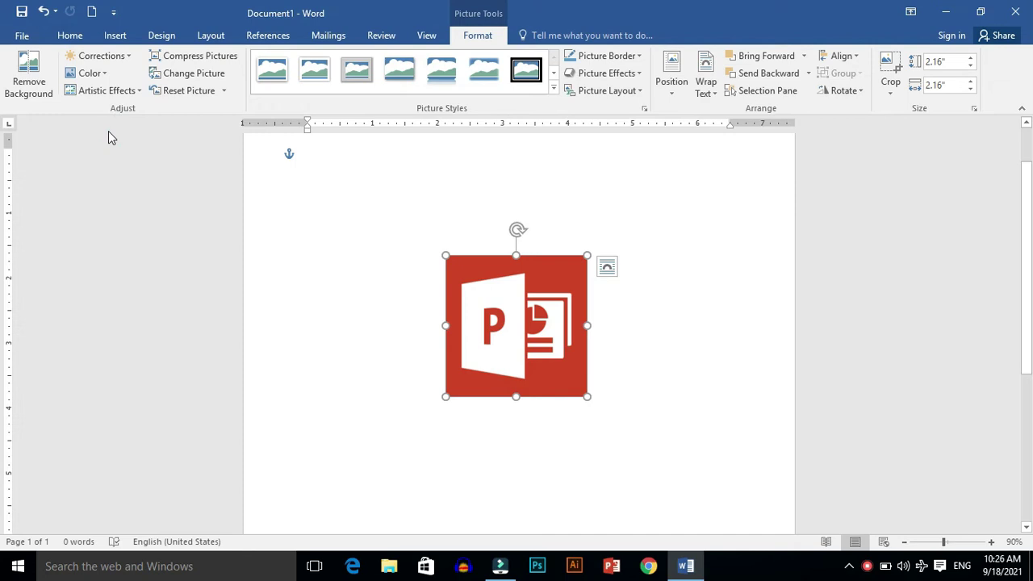
Compress the logo at document resolution with cropped areas deleted, and cancel Change Picture.
{"action": "left_click", "coordinate": [194, 56]}
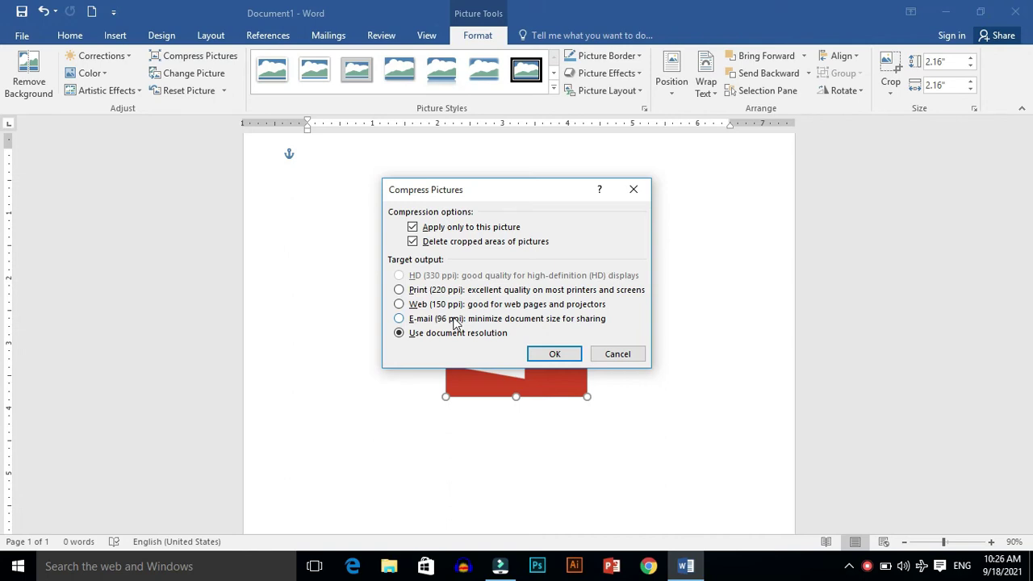
{"action": "left_click", "coordinate": [554, 361]}
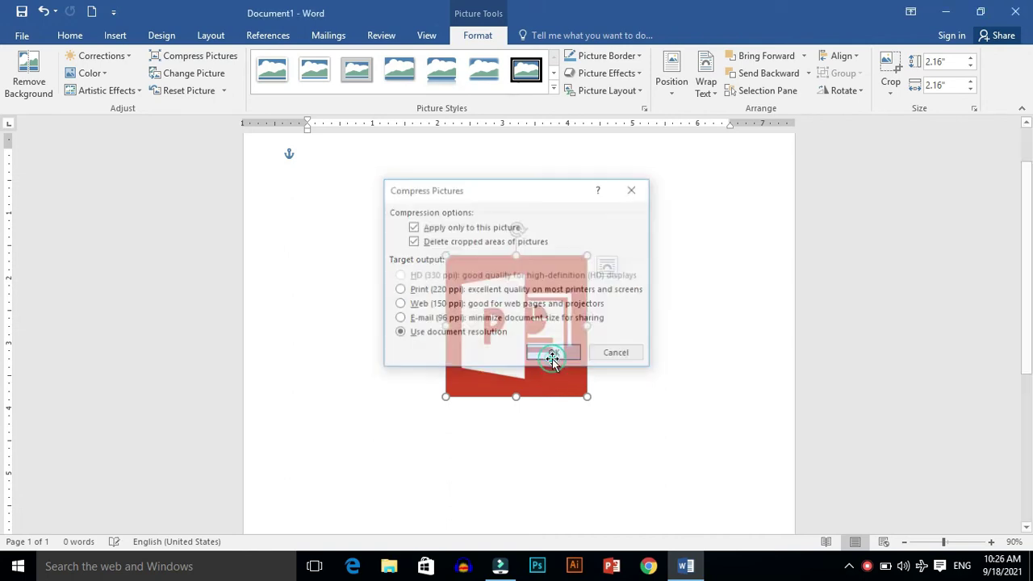
{"action": "left_click", "coordinate": [216, 74]}
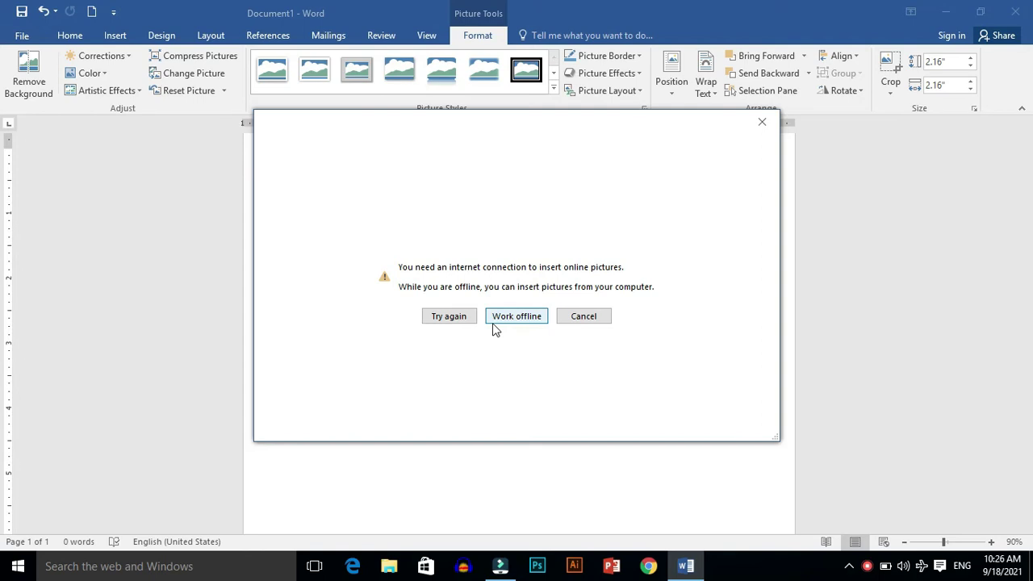
{"action": "left_click", "coordinate": [573, 317]}
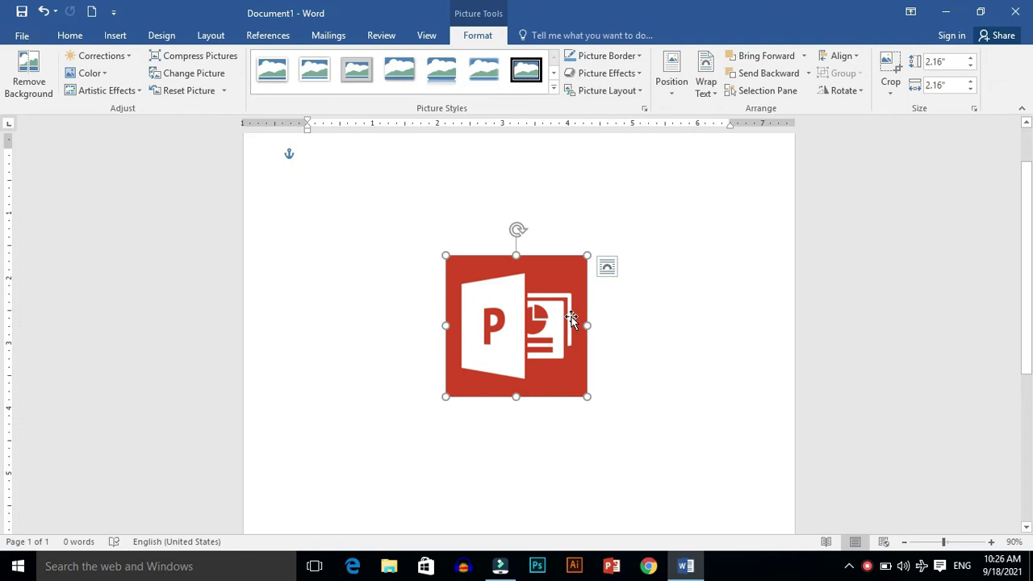
Reset the logo's formatting and restore its original size with Reset Picture & Size.
{"action": "left_click", "coordinate": [223, 91]}
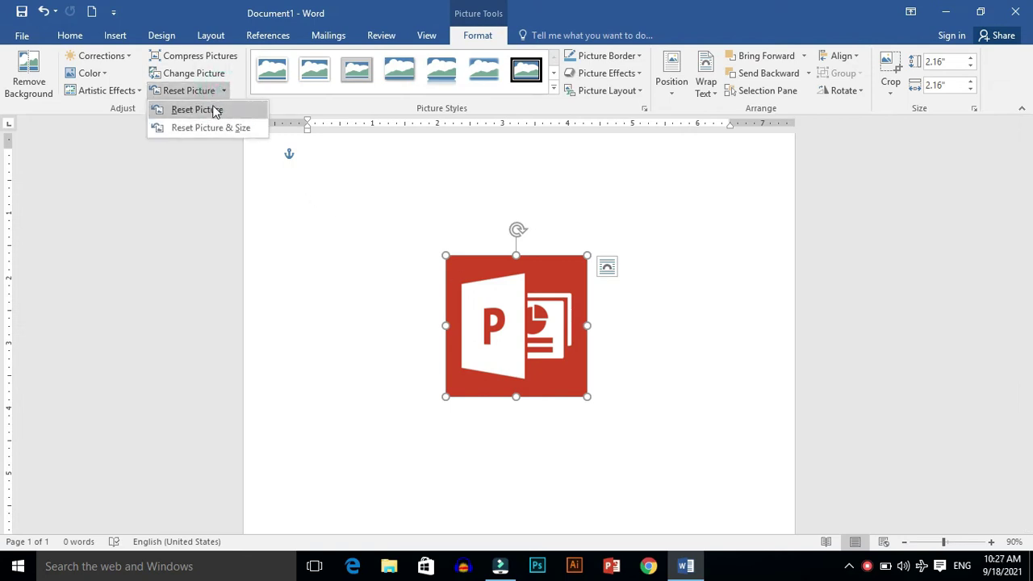
{"action": "left_click", "coordinate": [215, 110]}
{"action": "left_click", "coordinate": [184, 91]}
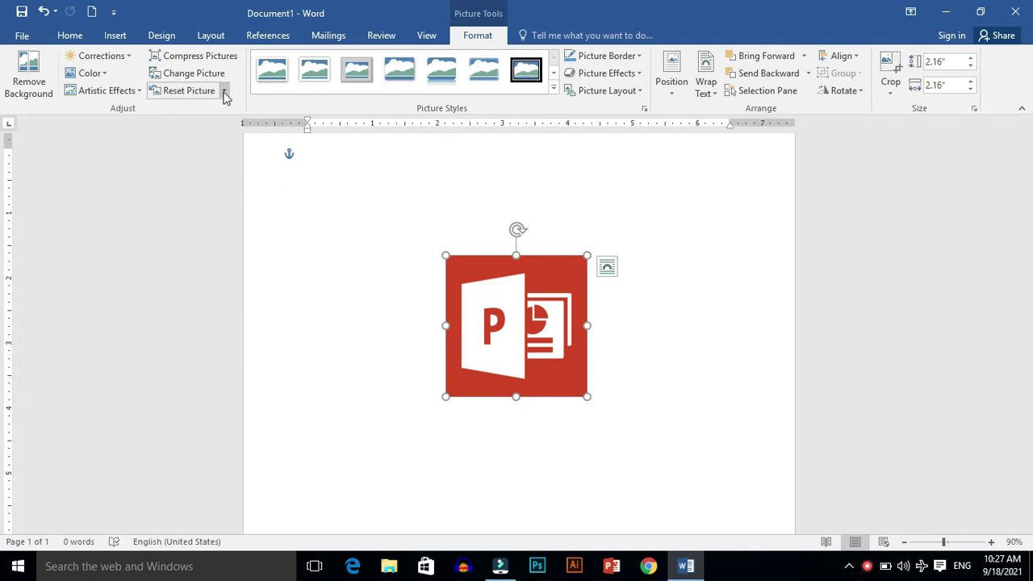
{"action": "left_click", "coordinate": [224, 93]}
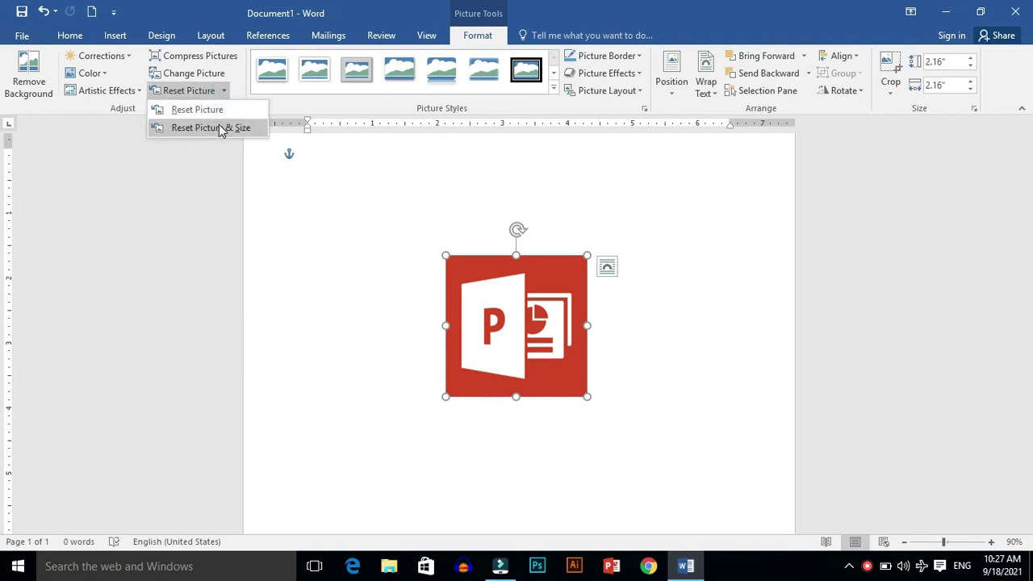
{"action": "left_click", "coordinate": [222, 129]}
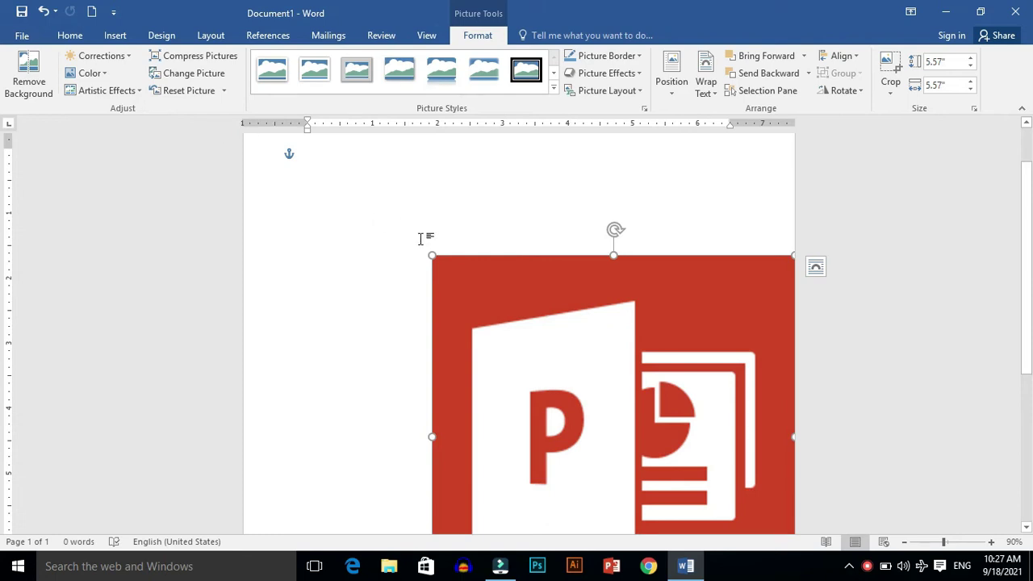
Shrink the logo to 3.12 inches square and drag it to the page centre.
{"action": "left_click_drag", "start_coordinate": [432, 256], "coordinate": [593, 417]}
{"action": "scroll", "coordinate": [941, 332], "scroll_direction": "down", "scroll_amount": 5}
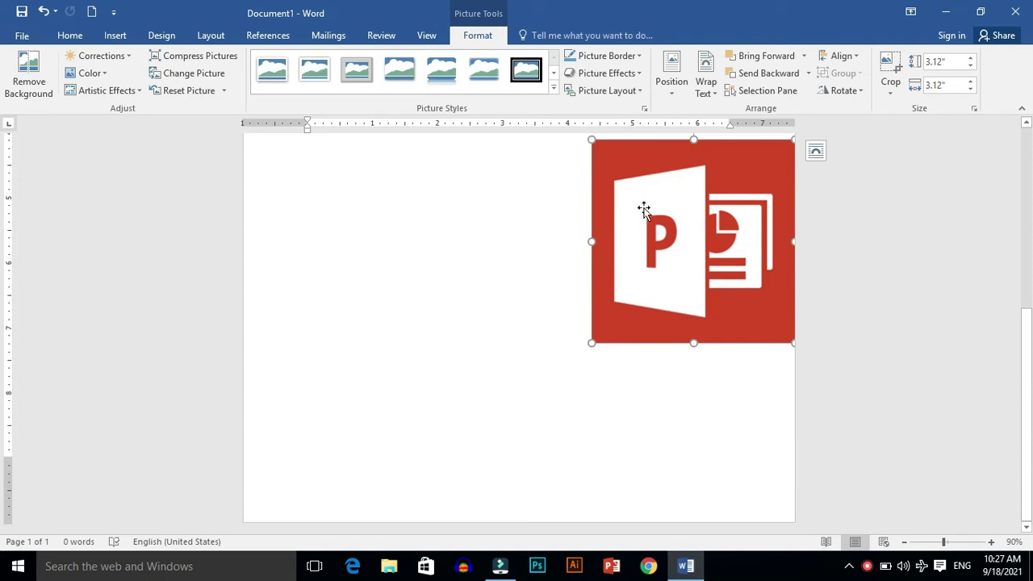
{"action": "left_click_drag", "start_coordinate": [765, 186], "coordinate": [610, 236]}
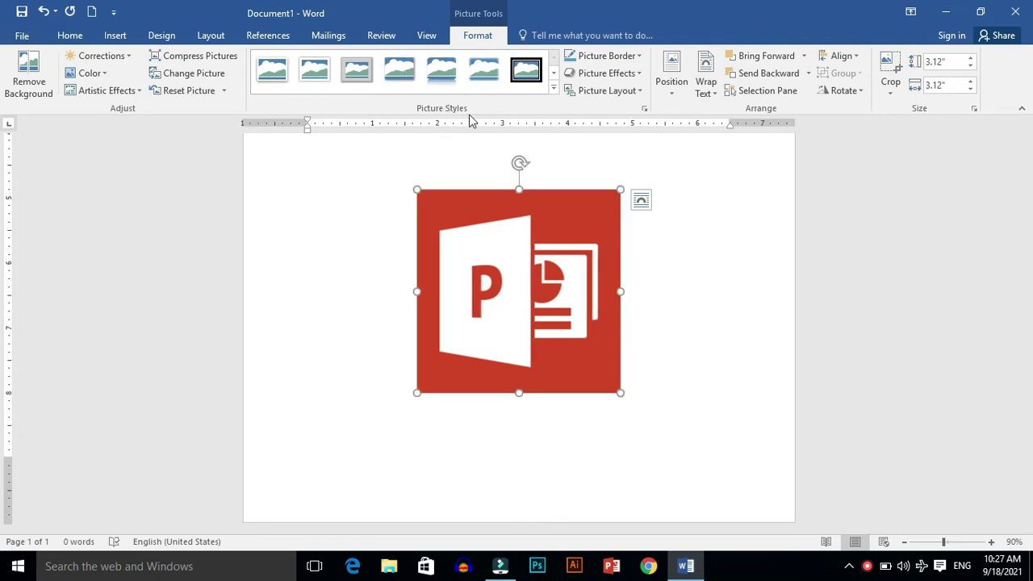
Expand the Picture Styles gallery and preview the Metal Rounded Rectangle frame on the logo.
{"action": "left_click", "coordinate": [554, 91]}
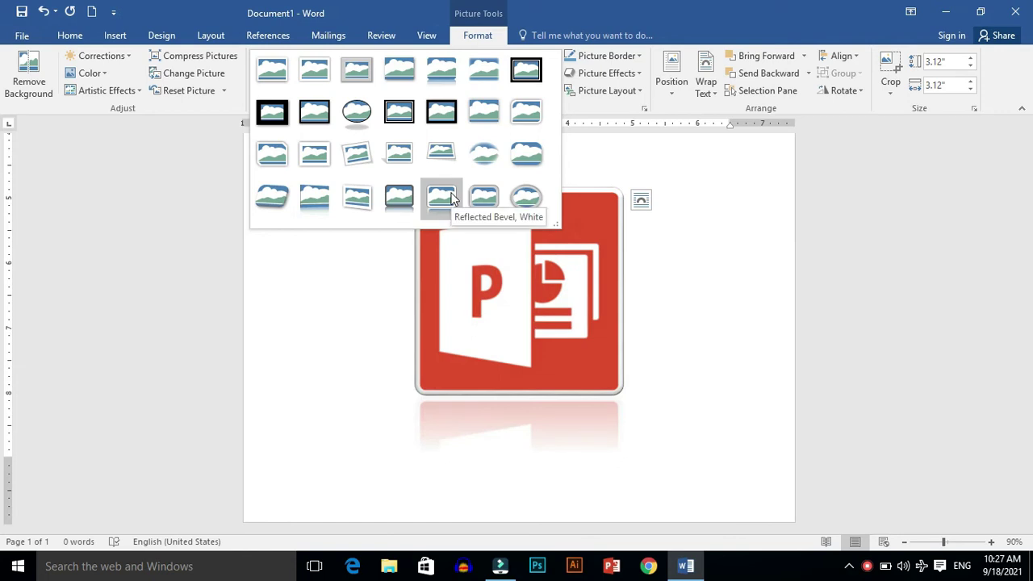
{"action": "left_click", "coordinate": [486, 193]}
Apply the Metal Rounded Rectangle picture style to the logo.
{"action": "left_click", "coordinate": [699, 249]}
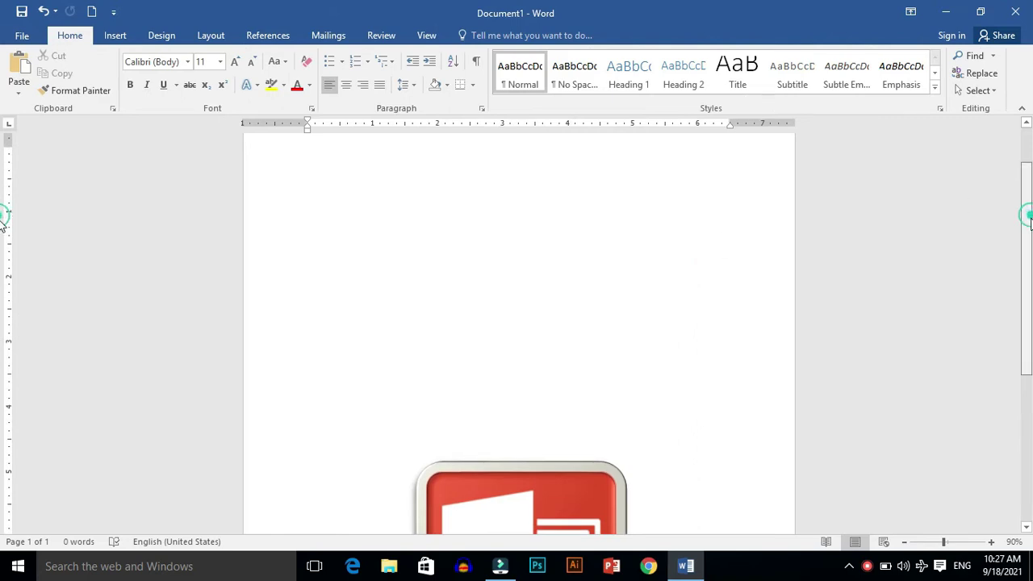
{"action": "left_click_drag", "start_coordinate": [1026, 218], "coordinate": [1027, 308]}
{"action": "scroll", "coordinate": [3, 309], "scroll_direction": "down", "scroll_amount": 3}
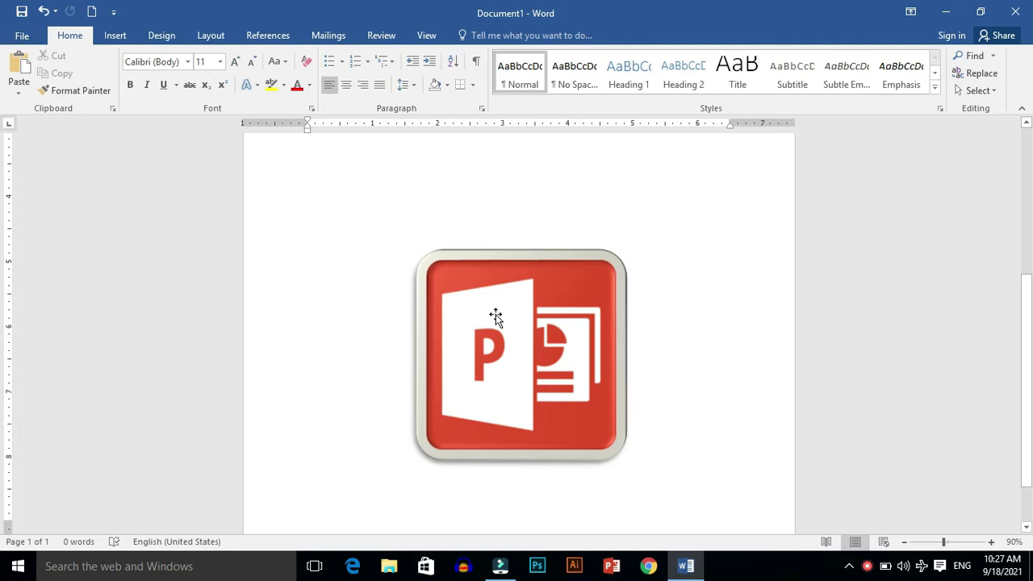
Move the logo higher and slightly left on the page, then reselect it.
{"action": "left_click_drag", "start_coordinate": [495, 316], "coordinate": [474, 36]}
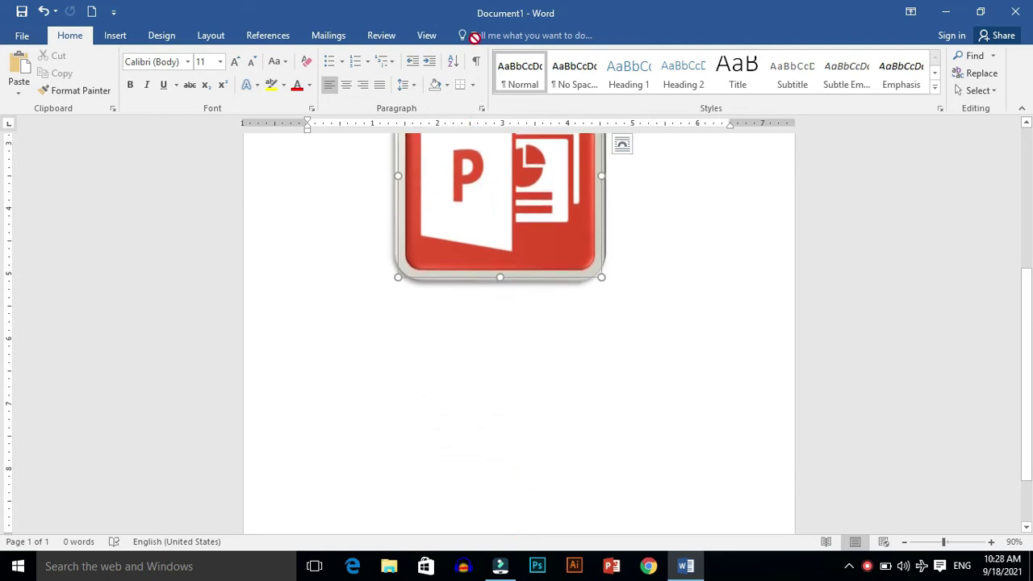
{"action": "left_click_drag", "start_coordinate": [475, 36], "coordinate": [508, 157]}
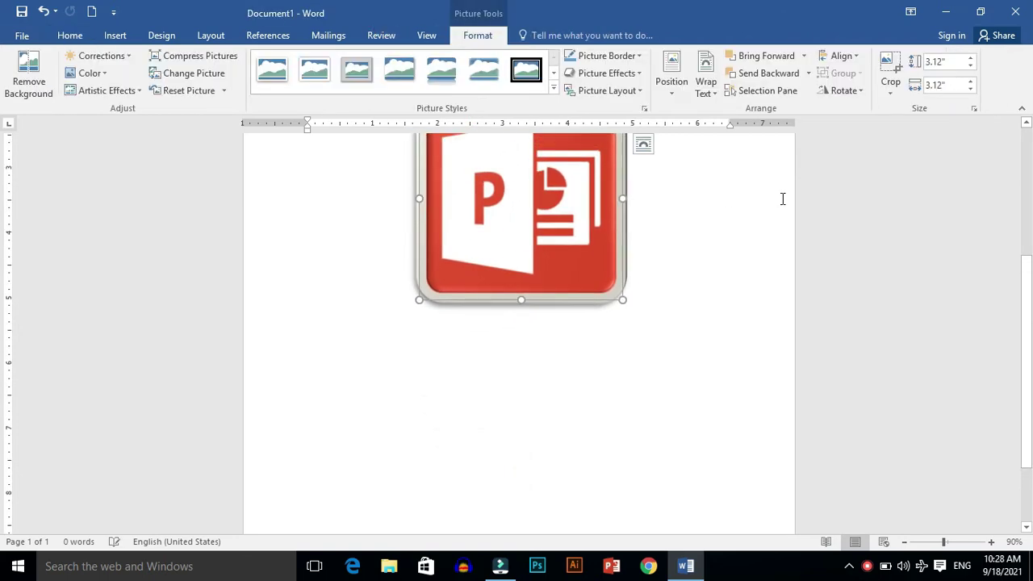
{"action": "left_click_drag", "start_coordinate": [1028, 272], "coordinate": [1013, 169]}
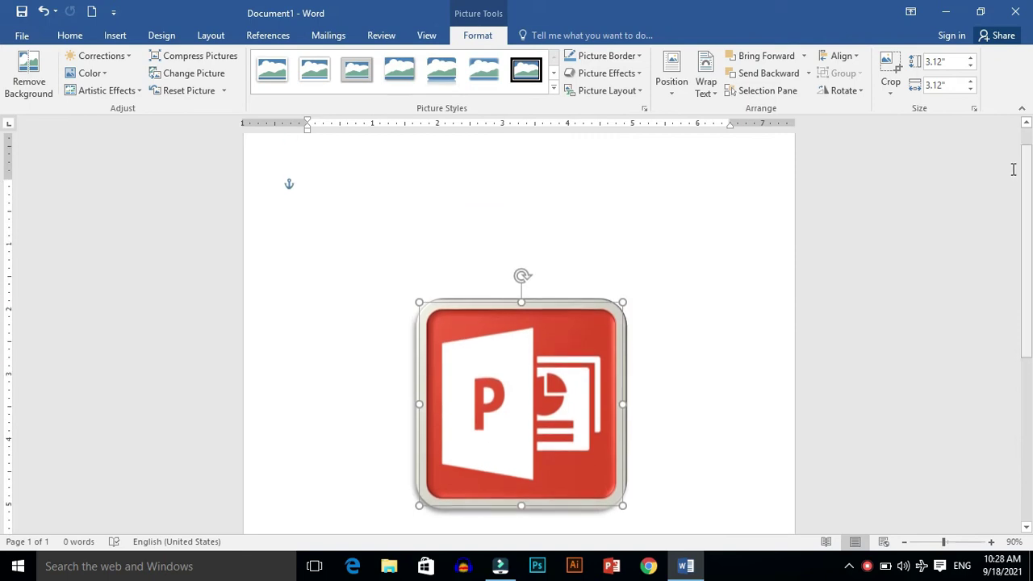
{"action": "left_click_drag", "start_coordinate": [531, 396], "coordinate": [506, 282]}
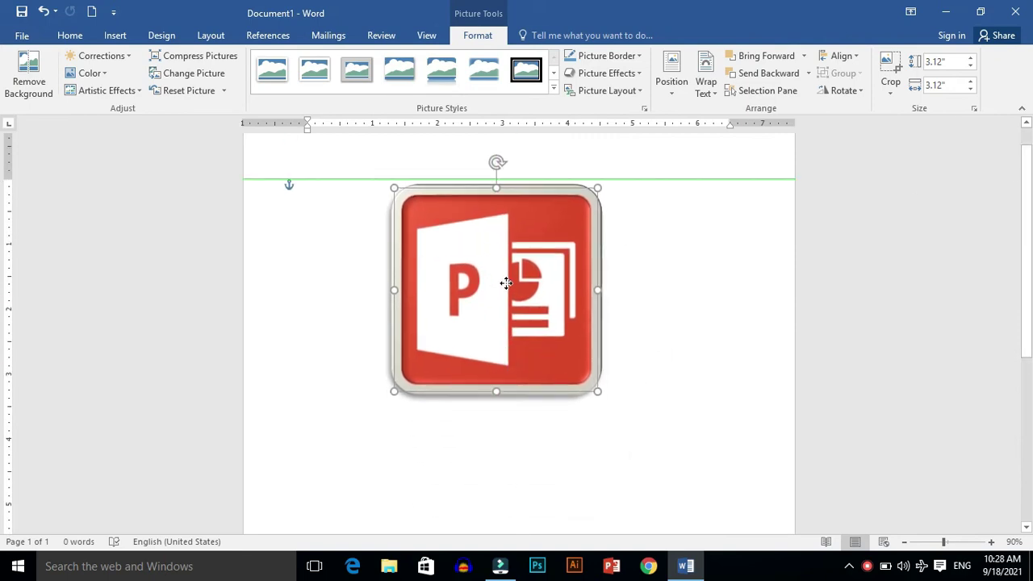
{"action": "left_click", "coordinate": [618, 296]}
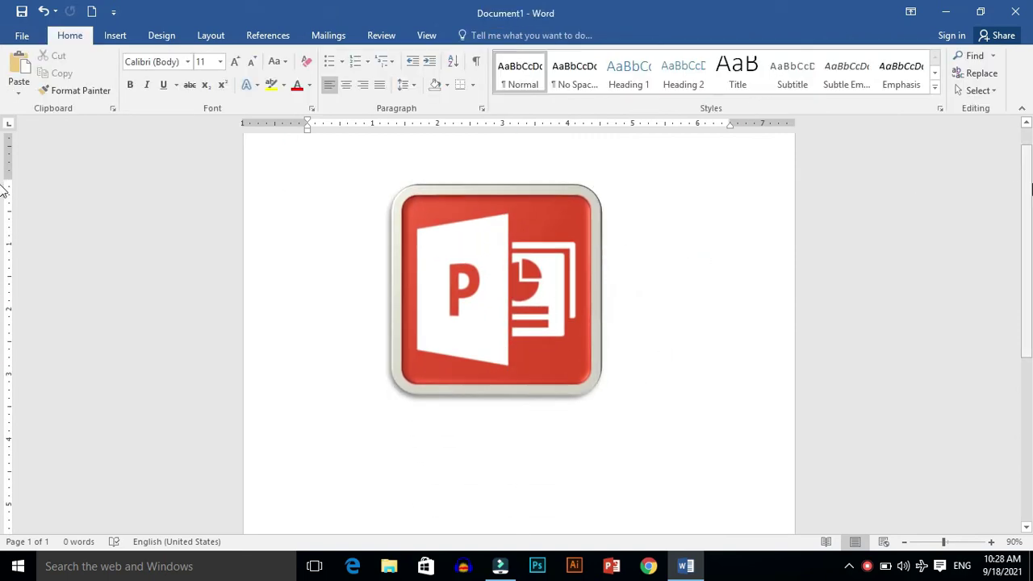
{"action": "left_click_drag", "start_coordinate": [1030, 188], "coordinate": [1030, 168]}
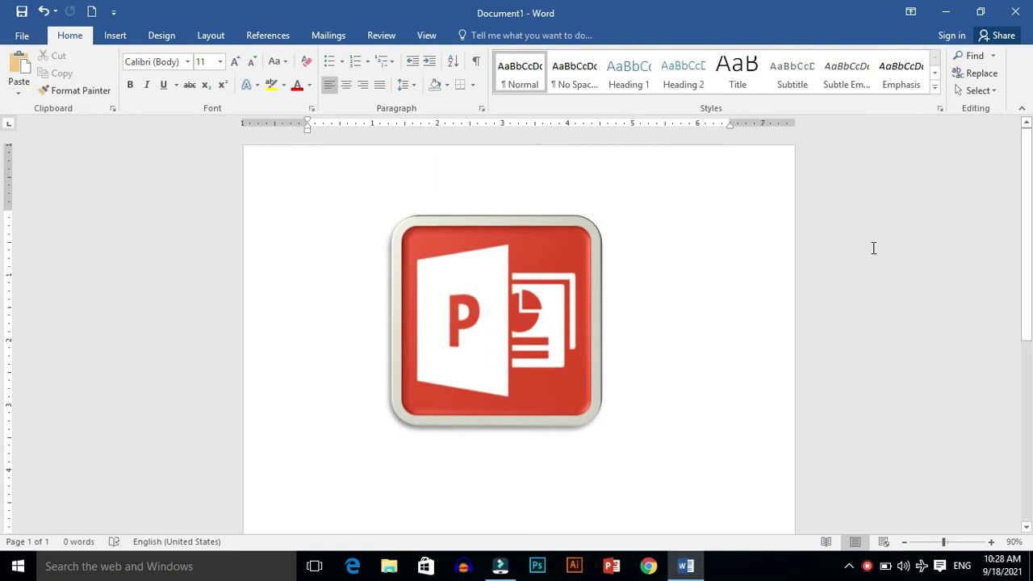
{"action": "left_click", "coordinate": [501, 310]}
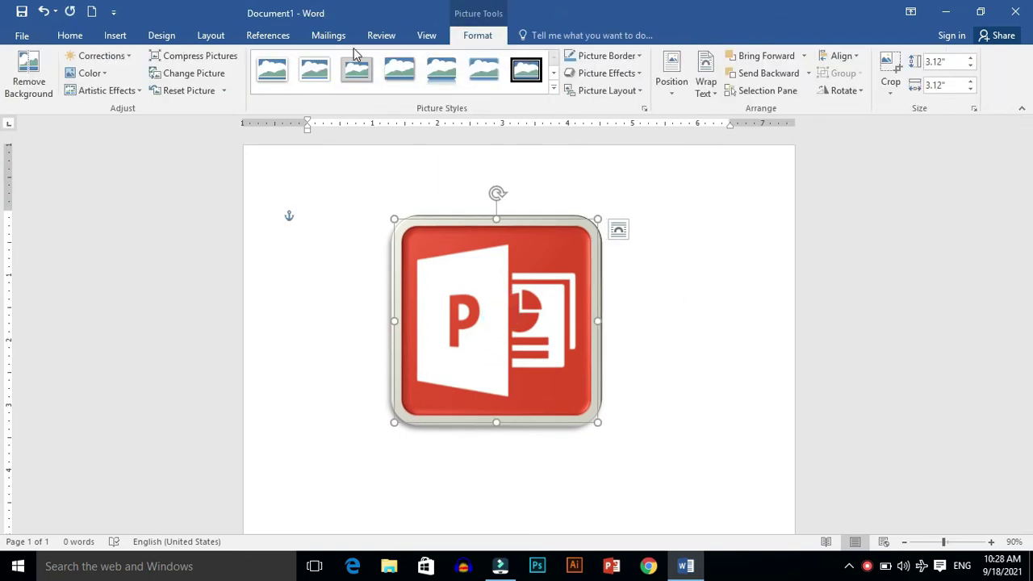
Apply a tilted 3-D perspective picture style with depth and shadow to the logo.
{"action": "left_click", "coordinate": [554, 89]}
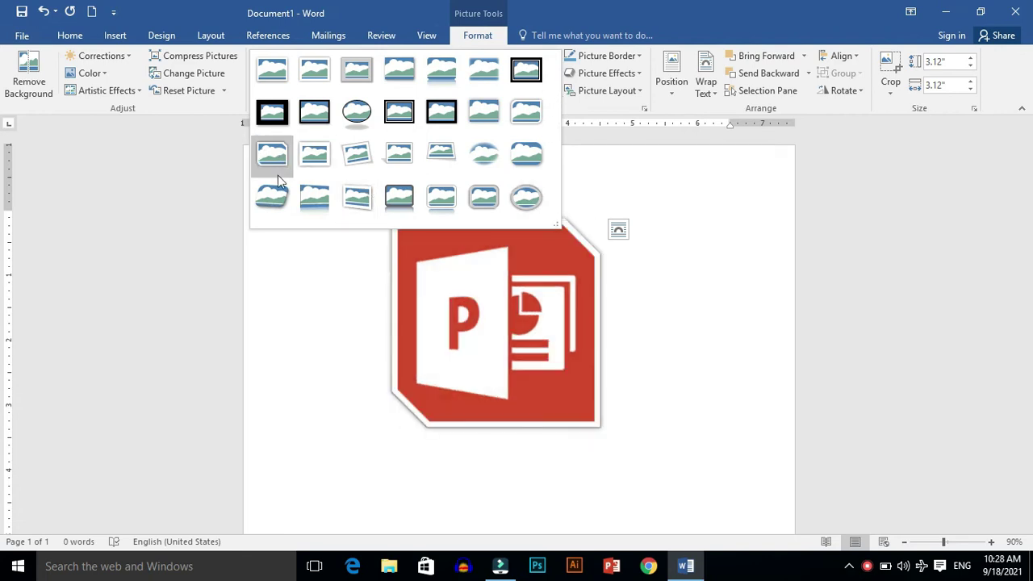
{"action": "left_click", "coordinate": [266, 205]}
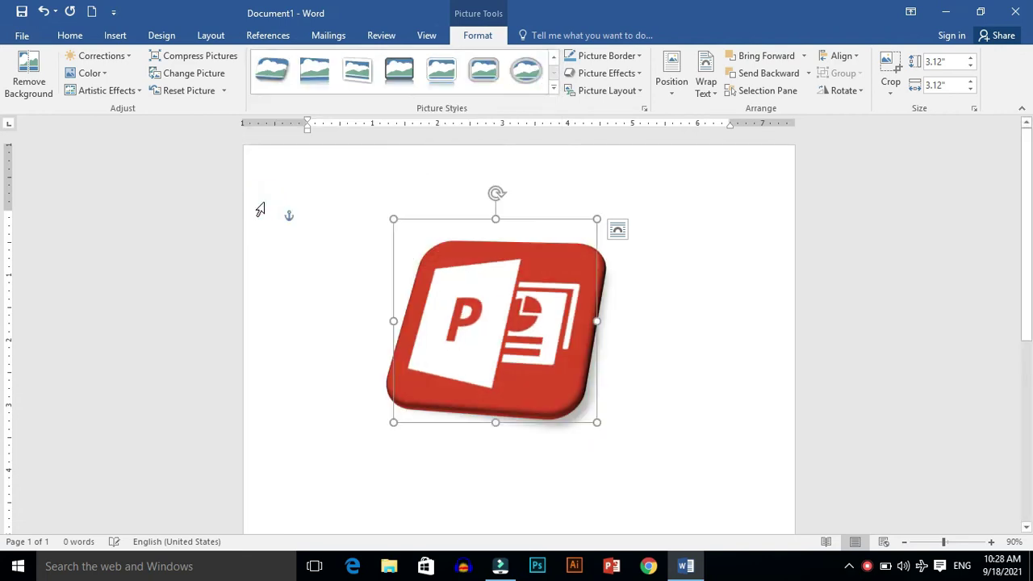
{"action": "left_click", "coordinate": [348, 241]}
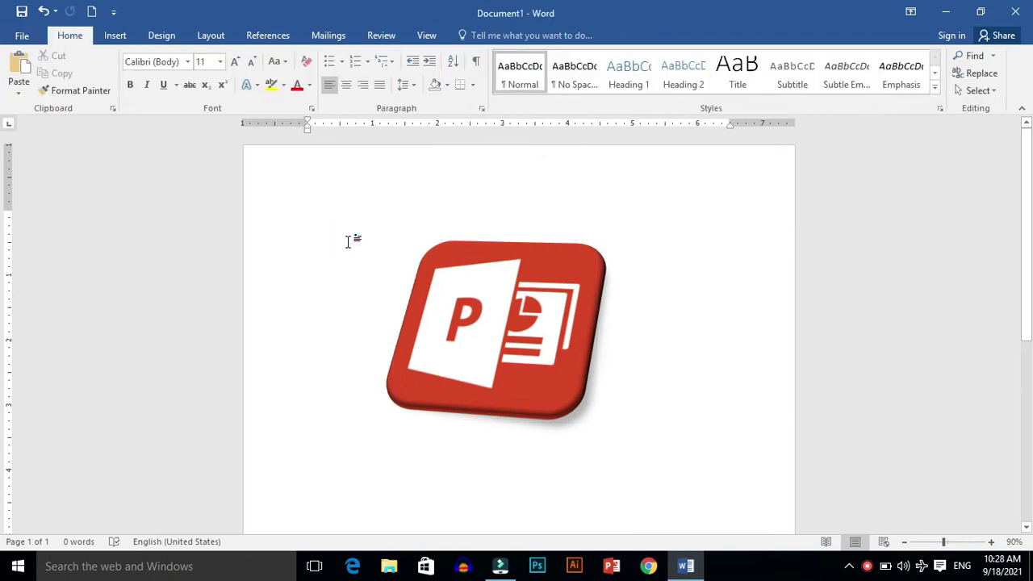
{"action": "left_click", "coordinate": [500, 299]}
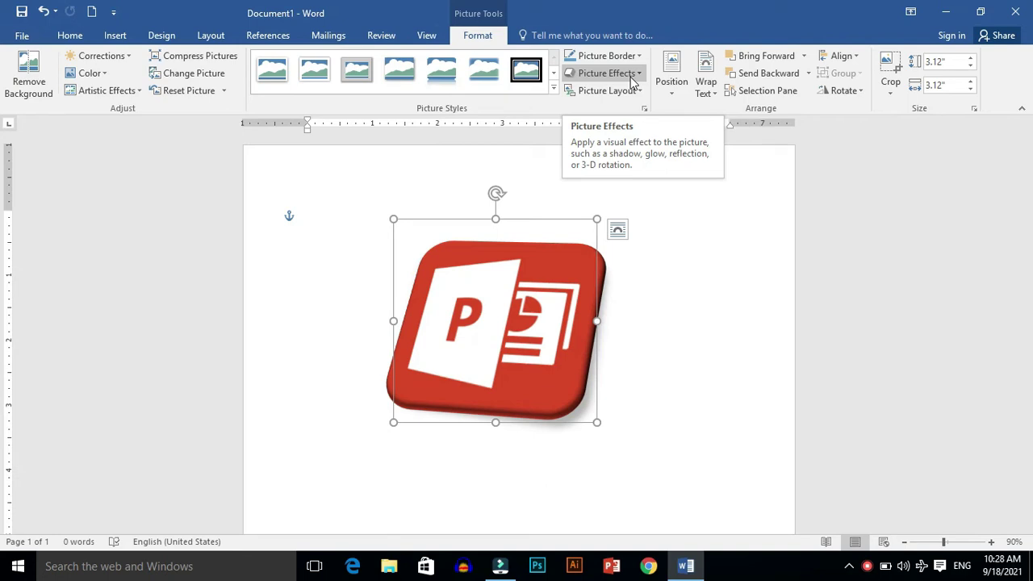
{"action": "left_click", "coordinate": [639, 57]}
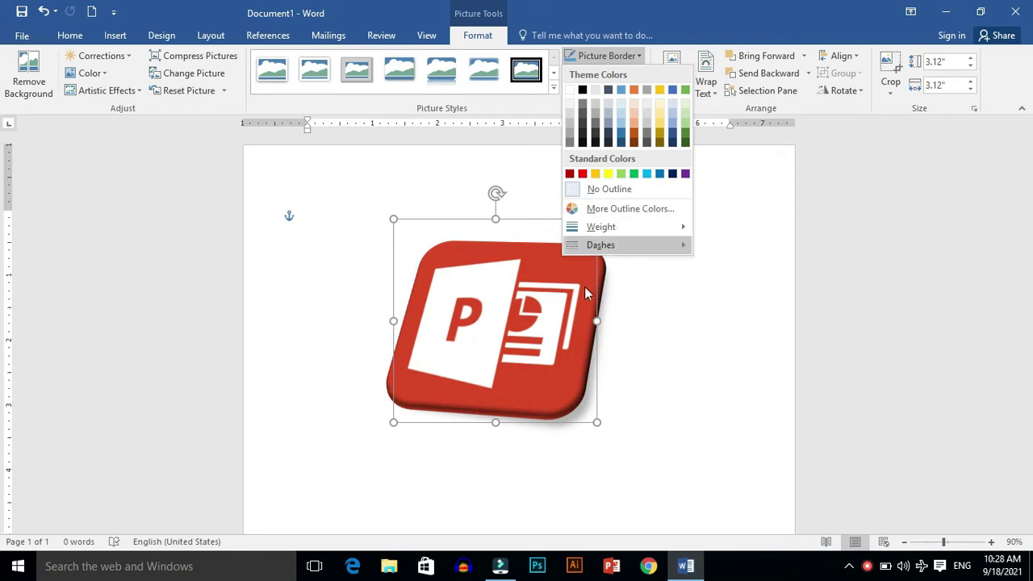
Set the logo's Picture Border to No Outline, then apply a border colour.
{"action": "left_click", "coordinate": [576, 190]}
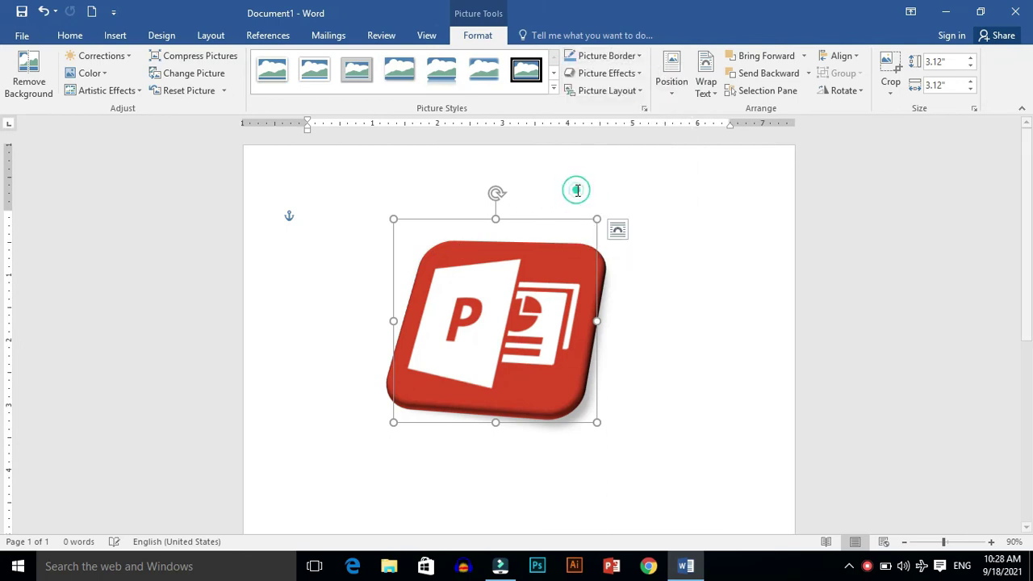
{"action": "left_click", "coordinate": [634, 55]}
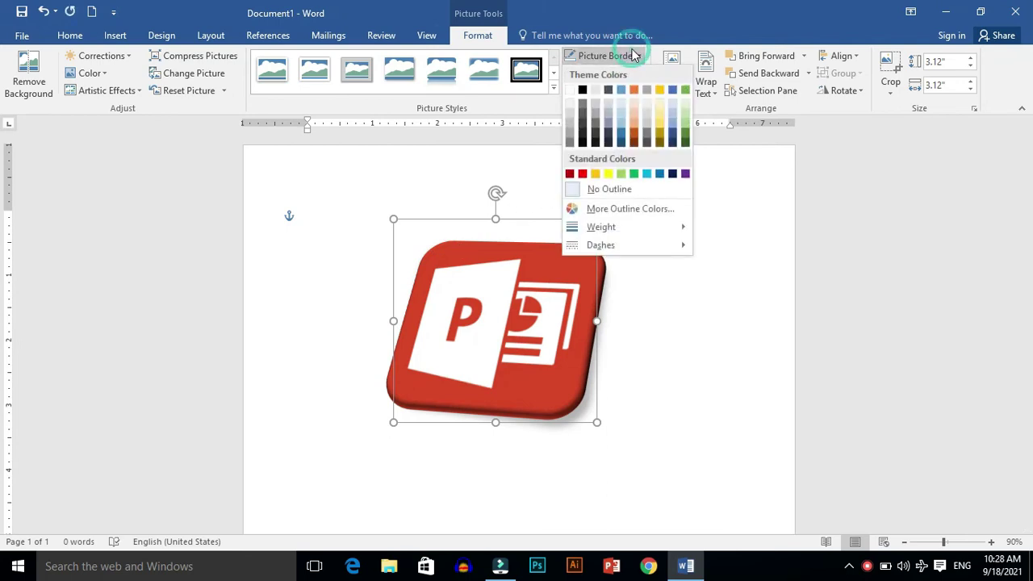
{"action": "left_click", "coordinate": [583, 144]}
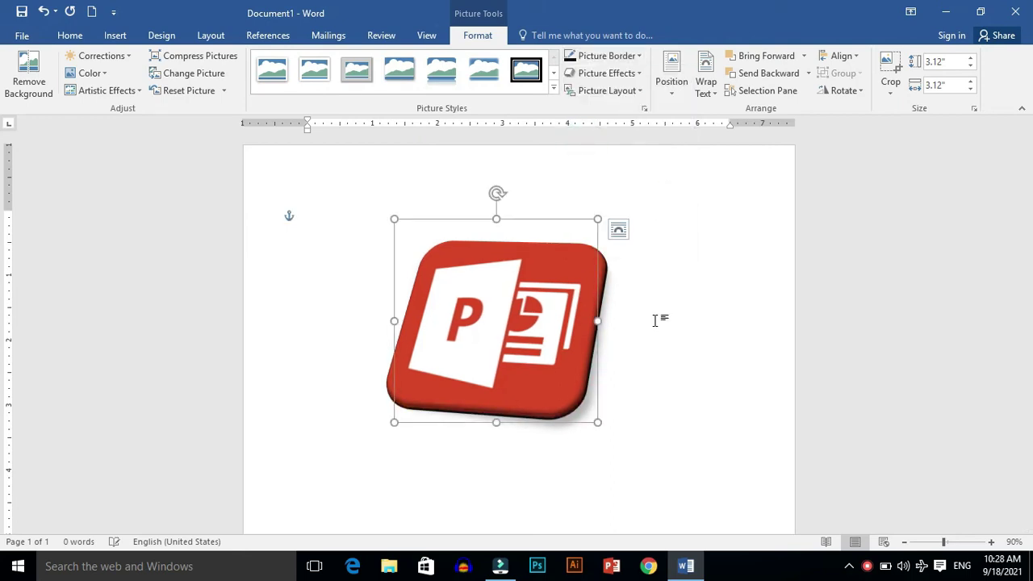
{"action": "left_click", "coordinate": [686, 367]}
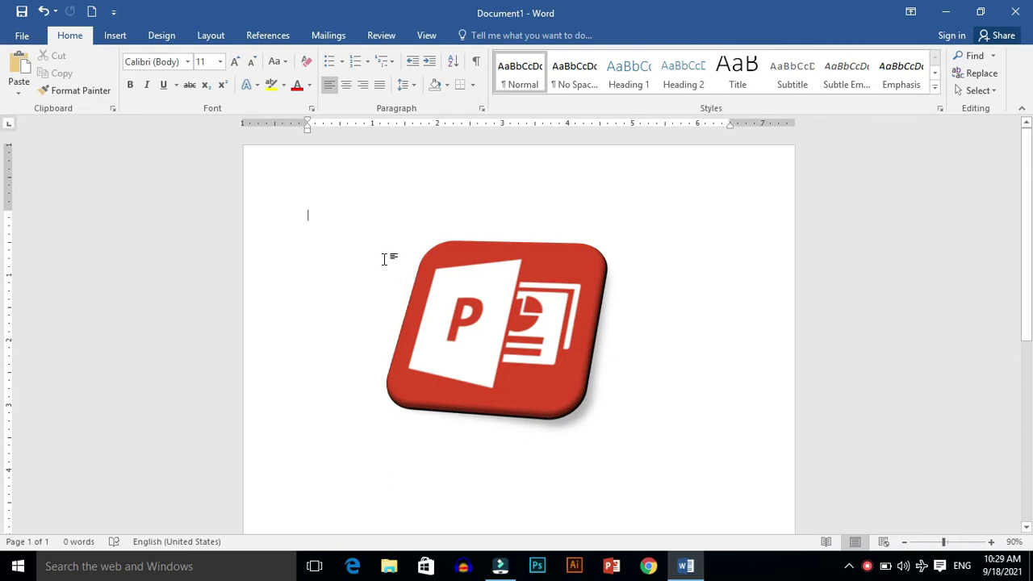
{"action": "left_click", "coordinate": [477, 307]}
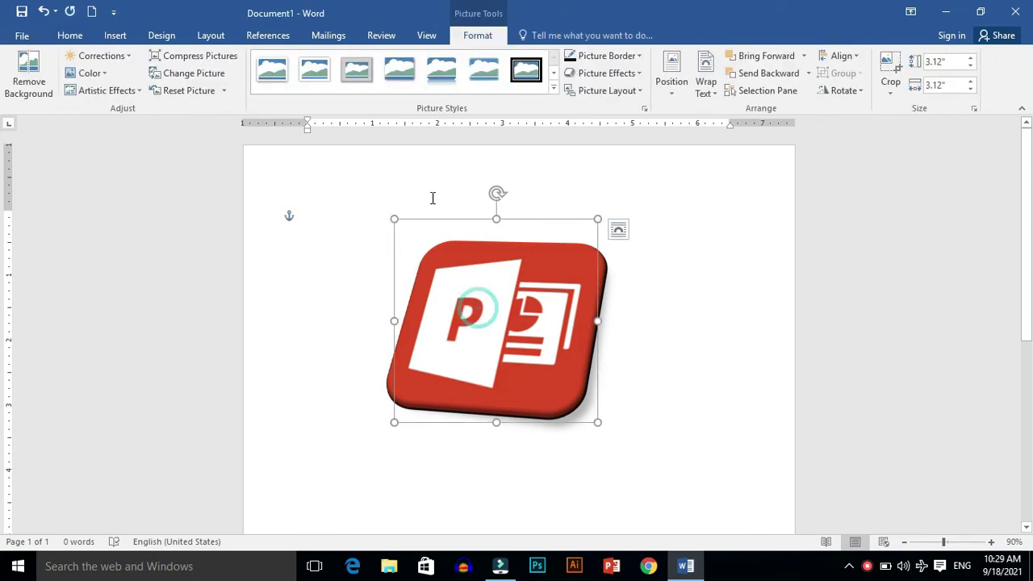
Apply a rounded metal frame style to the logo and make its border black.
{"action": "left_click", "coordinate": [552, 89]}
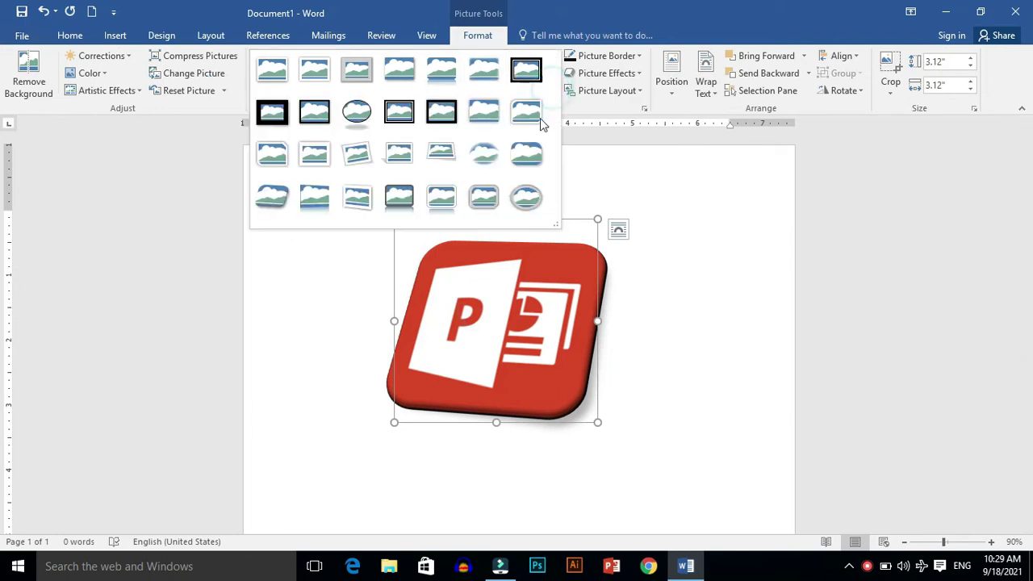
{"action": "left_click", "coordinate": [489, 197]}
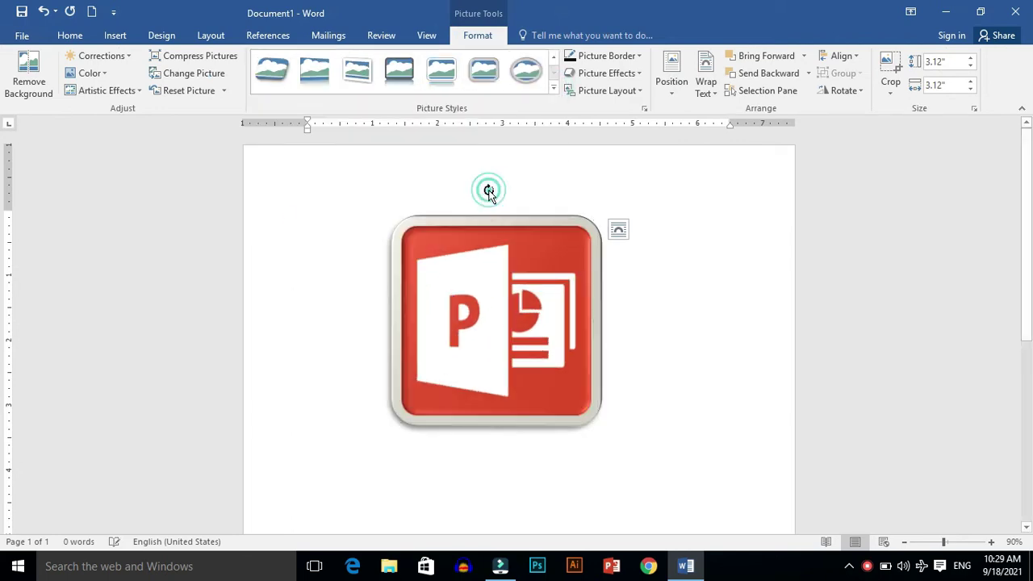
{"action": "left_click", "coordinate": [657, 193]}
{"action": "left_click", "coordinate": [526, 305]}
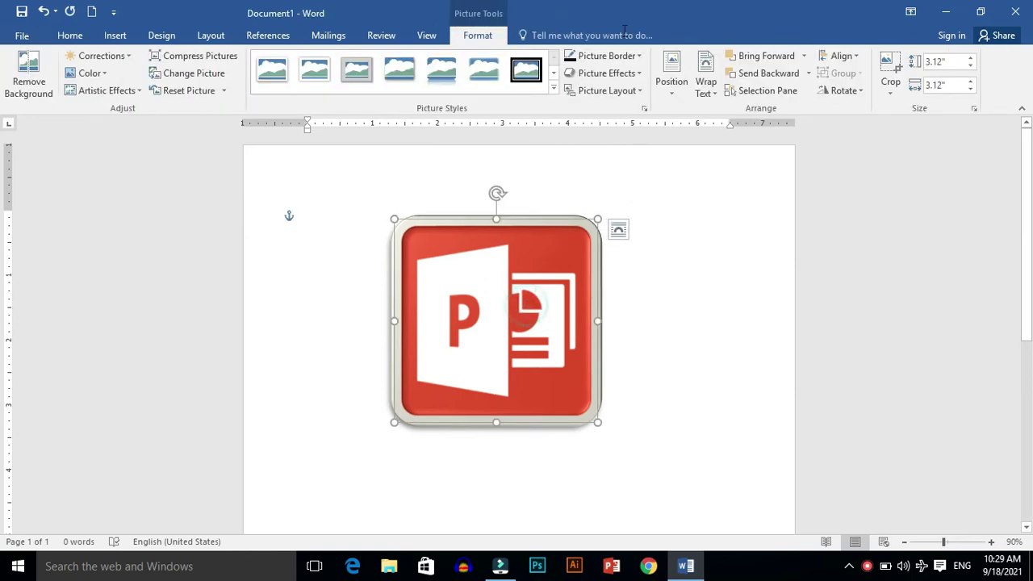
{"action": "left_click", "coordinate": [638, 56]}
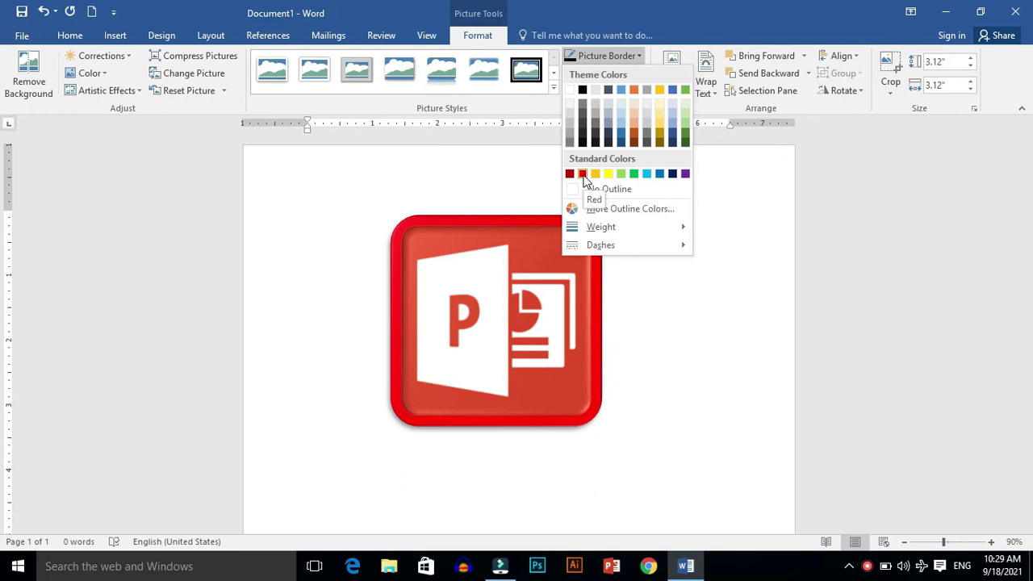
{"action": "left_click", "coordinate": [582, 143]}
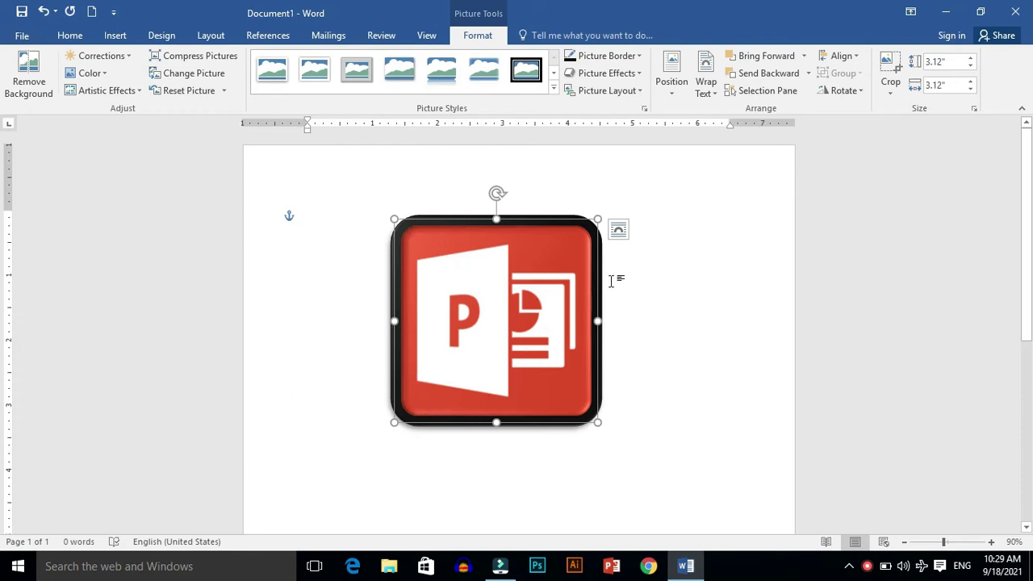
{"action": "left_click", "coordinate": [643, 74]}
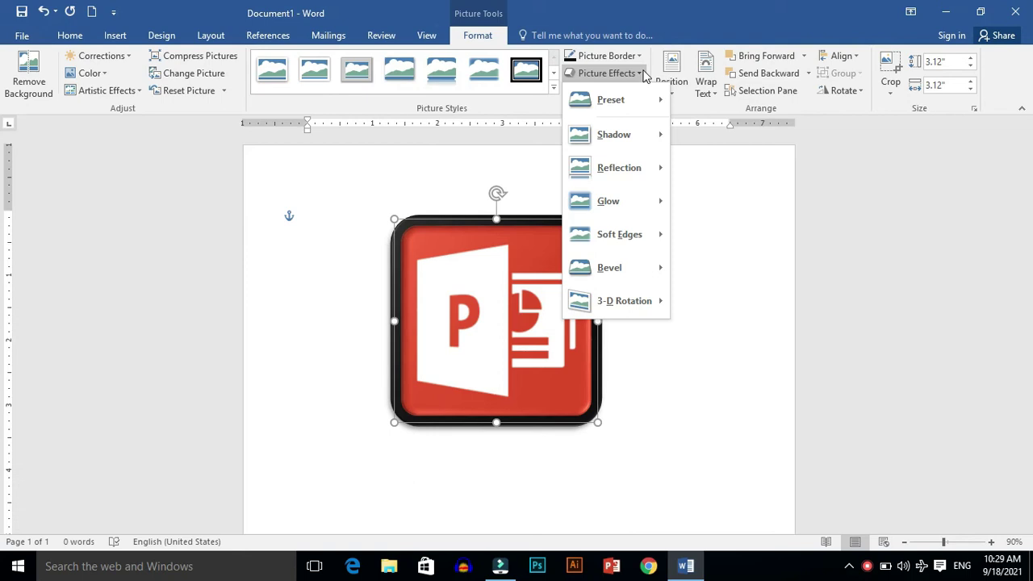
Apply the Preset 9 3-D effect to give the logo a tilted slab look.
{"action": "mouse_move", "coordinate": [643, 98]}
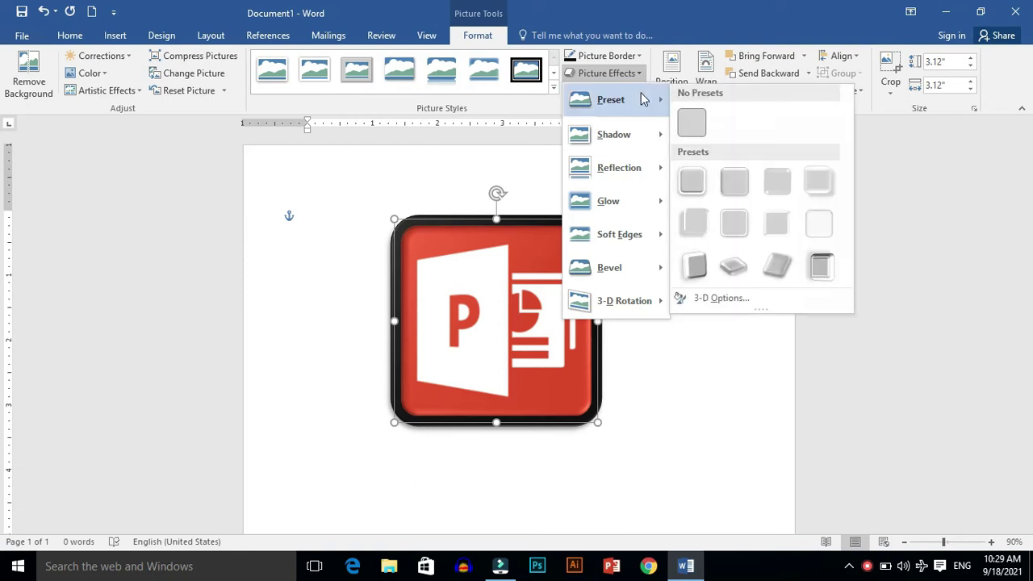
{"action": "mouse_move", "coordinate": [634, 167]}
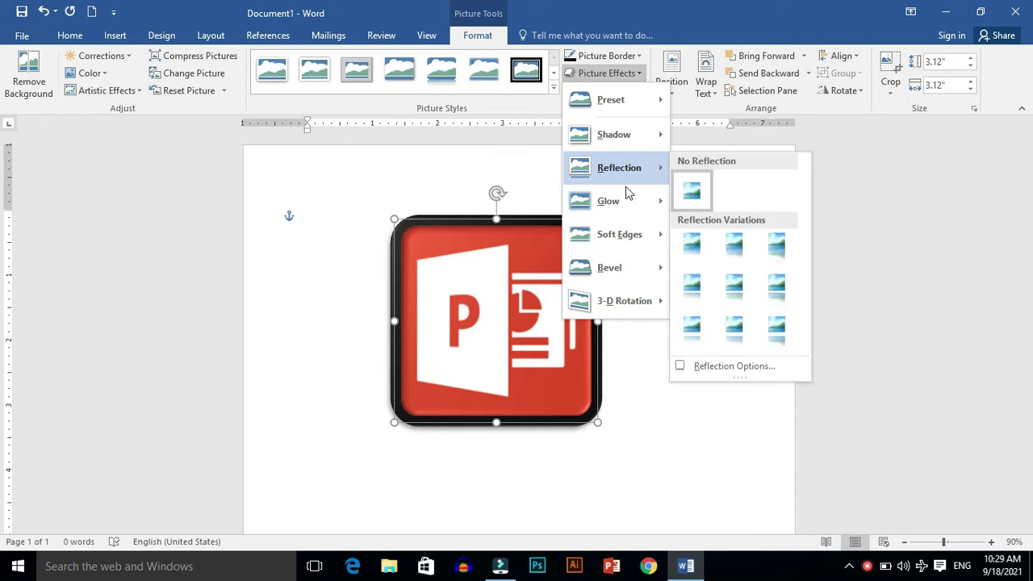
{"action": "mouse_move", "coordinate": [629, 273]}
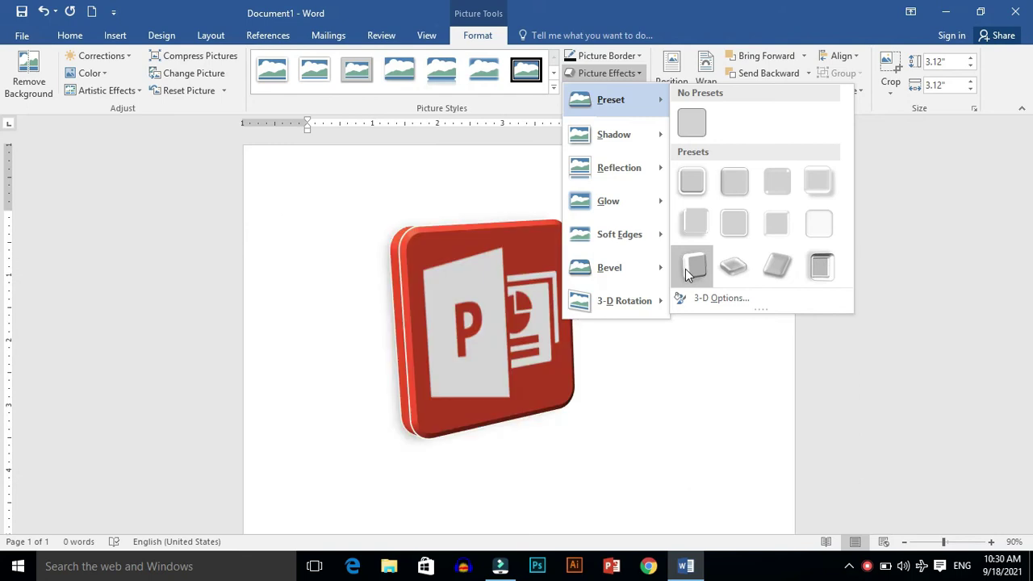
{"action": "left_click", "coordinate": [685, 269]}
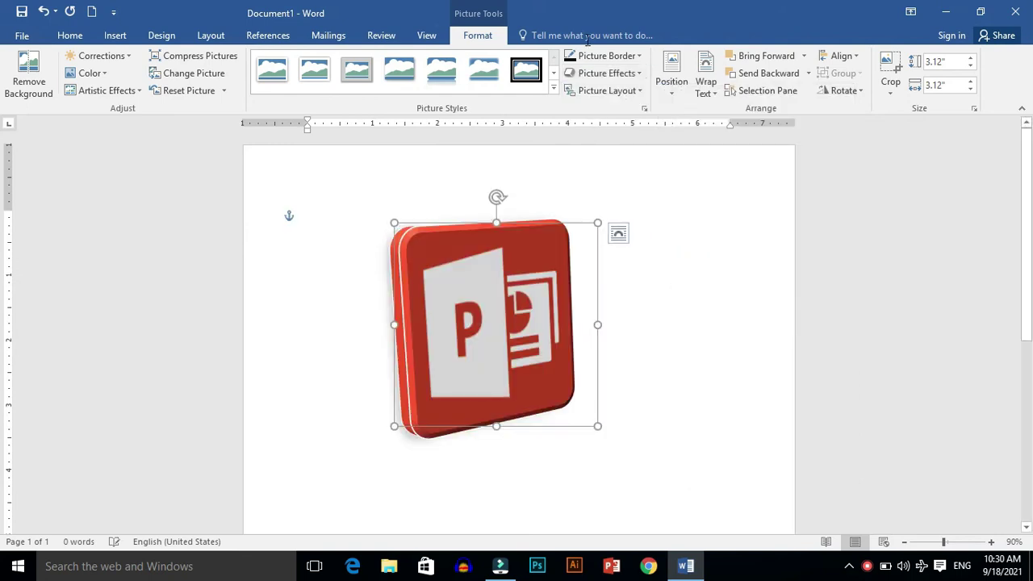
Add an inner shadow to the logo.
{"action": "left_click", "coordinate": [634, 78]}
{"action": "mouse_move", "coordinate": [662, 135]}
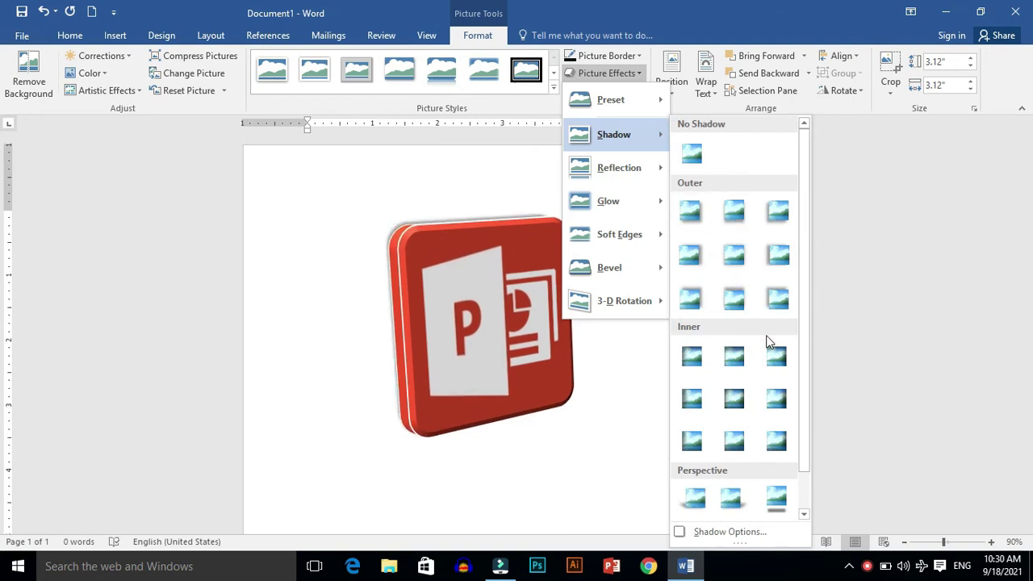
{"action": "left_click", "coordinate": [734, 444]}
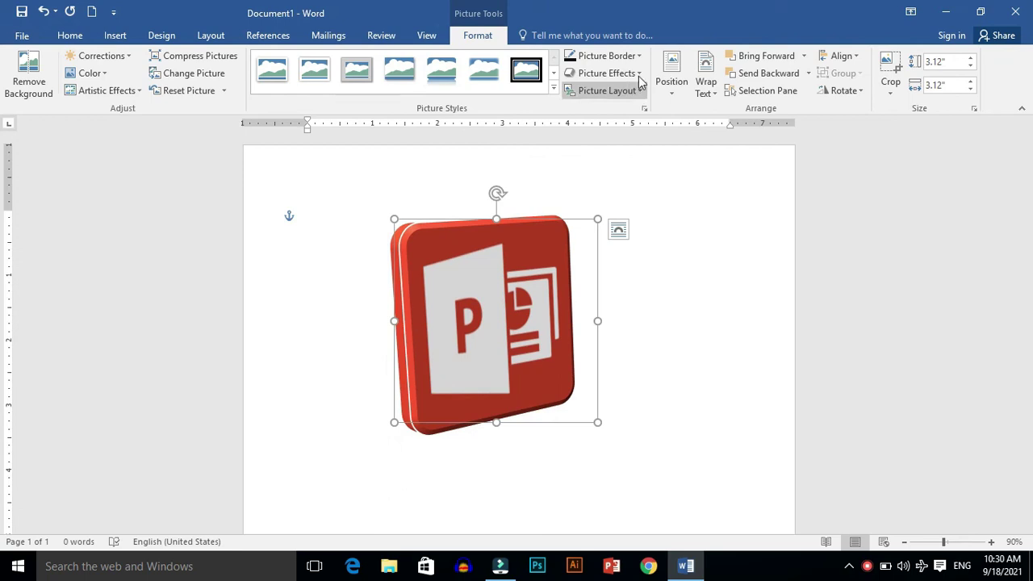
Add a faded reflection variation beneath the logo.
{"action": "left_click", "coordinate": [626, 73]}
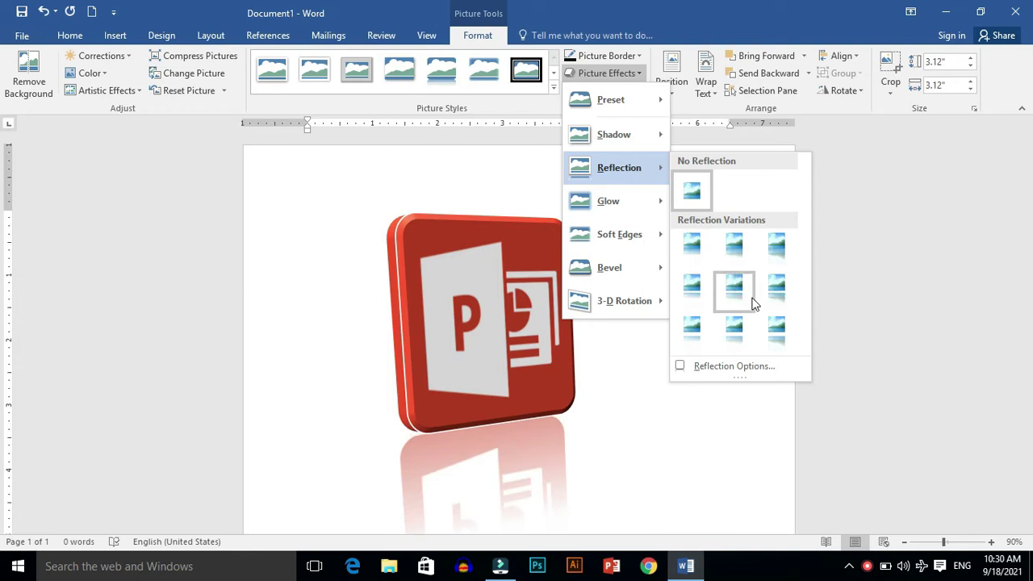
{"action": "left_click", "coordinate": [772, 325]}
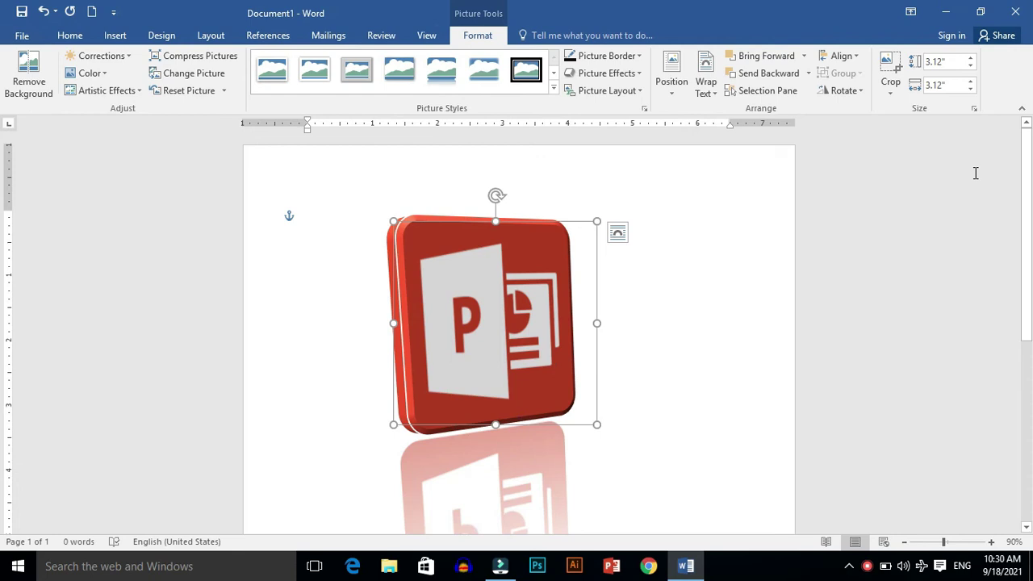
{"action": "scroll", "coordinate": [1022, 218], "scroll_direction": "down", "scroll_amount": 2}
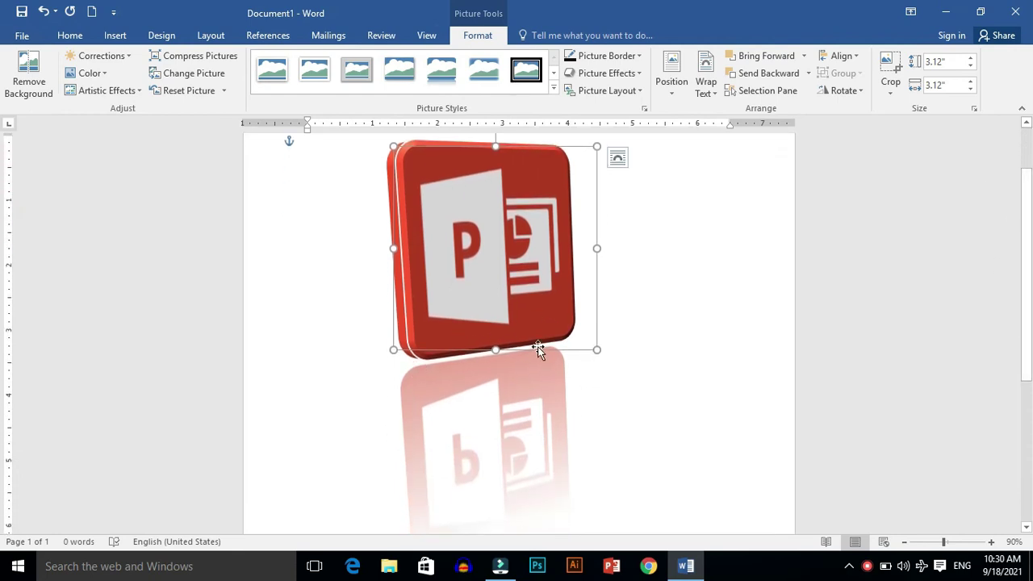
Try a glow colour from More Glow Colors, then settle on a blue glow variation.
{"action": "left_click", "coordinate": [630, 72]}
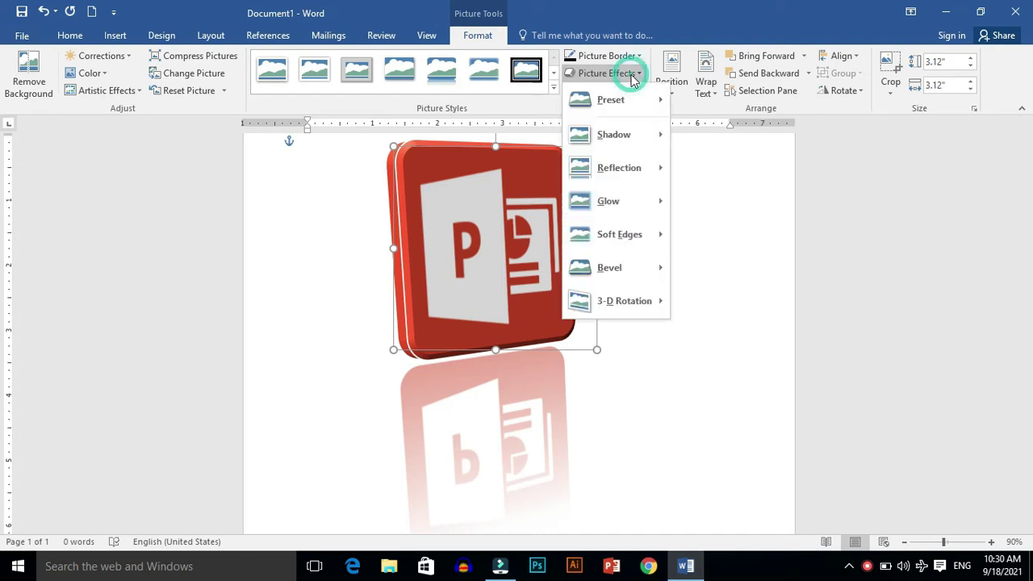
{"action": "mouse_move", "coordinate": [626, 204]}
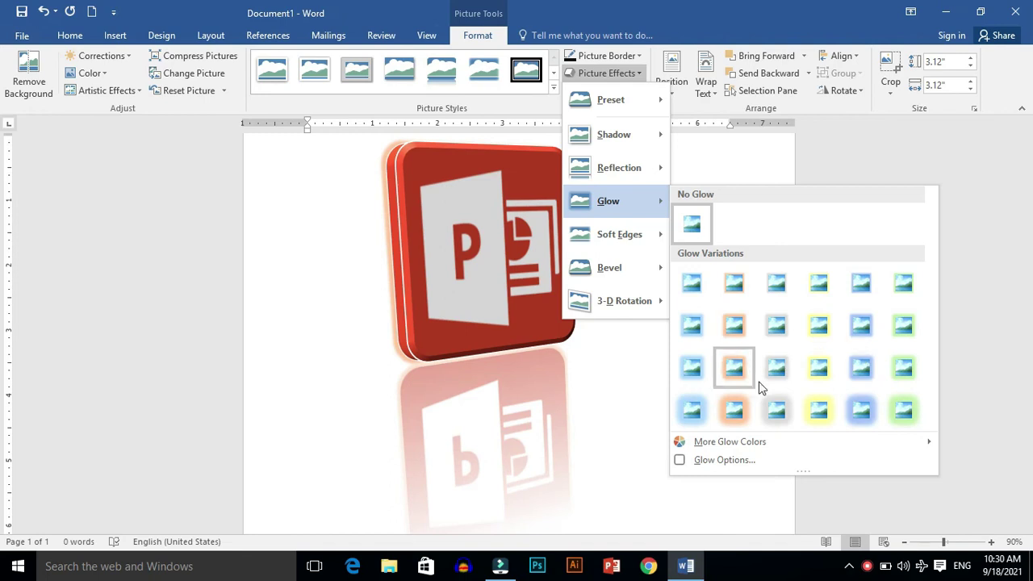
{"action": "mouse_move", "coordinate": [731, 448]}
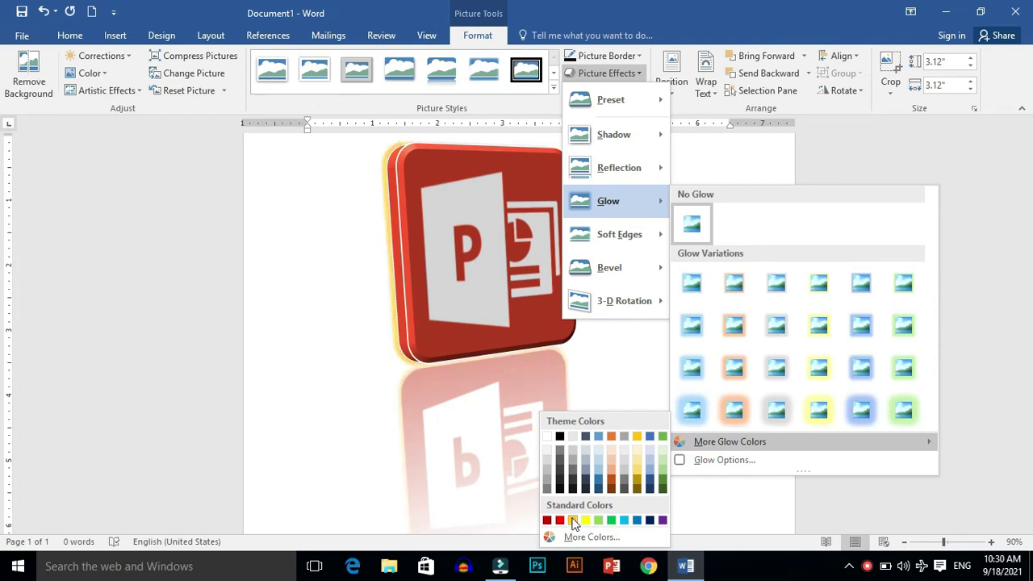
{"action": "left_click", "coordinate": [561, 521]}
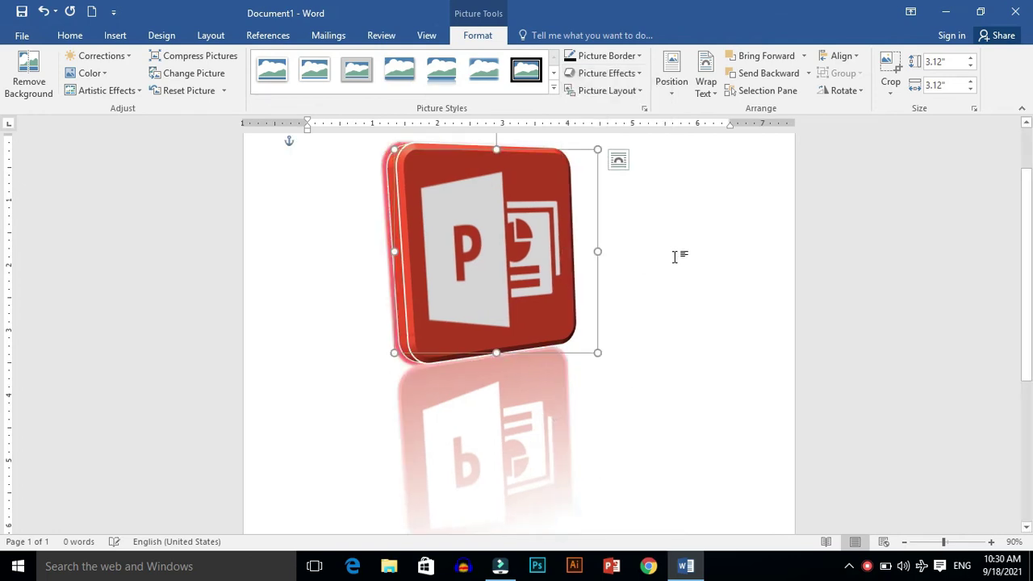
{"action": "left_click", "coordinate": [632, 76]}
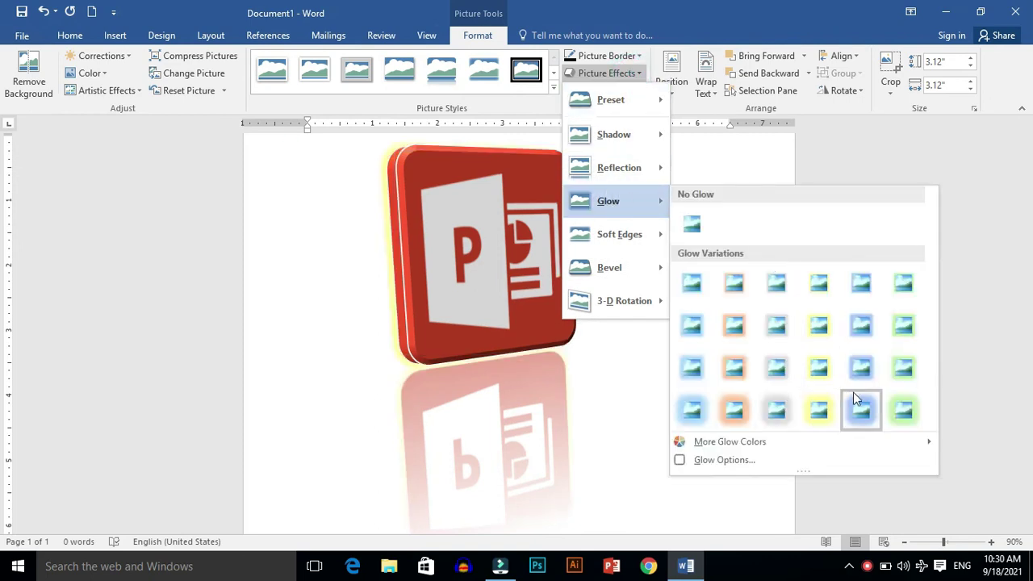
{"action": "left_click", "coordinate": [861, 407]}
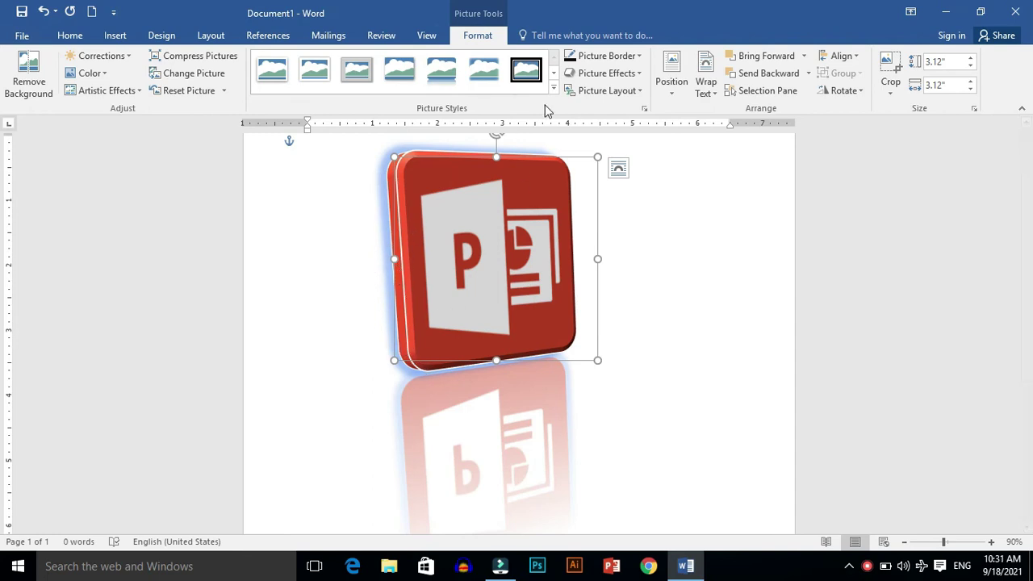
{"action": "left_click", "coordinate": [636, 74]}
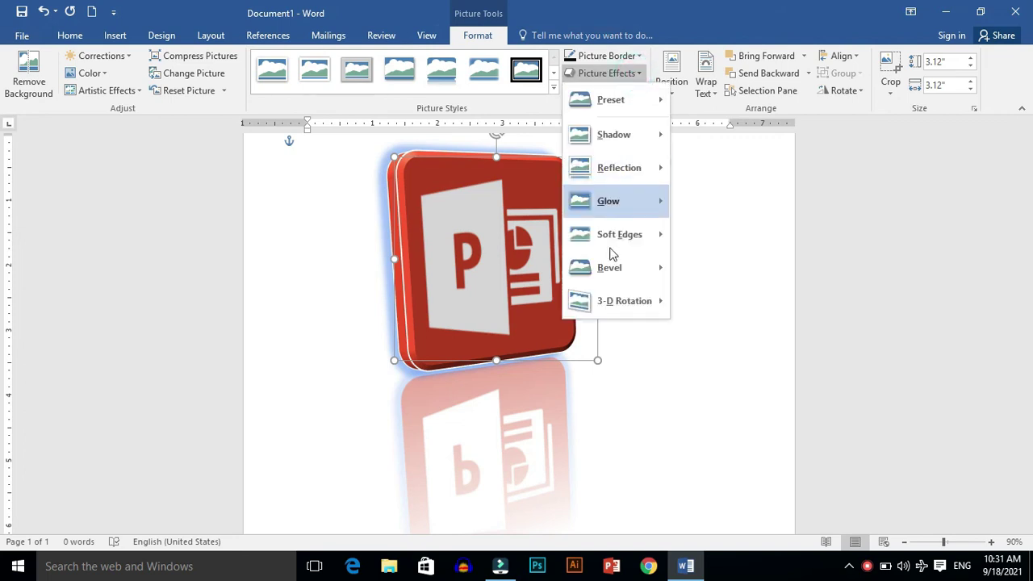
{"action": "mouse_move", "coordinate": [612, 272]}
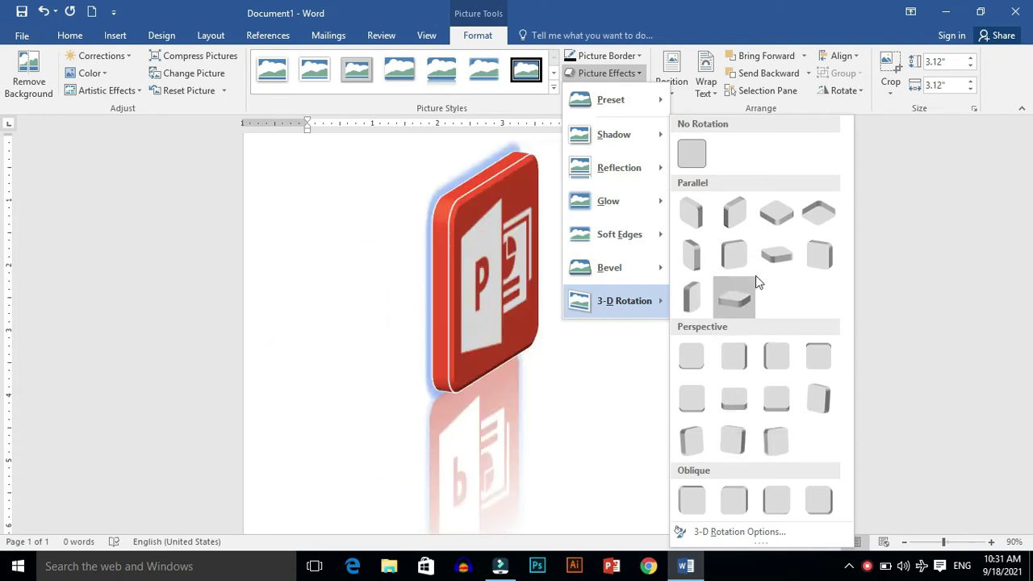
Apply a Parallel 3-D rotation preset so the logo lies flat as an angled slab.
{"action": "left_click", "coordinate": [771, 265]}
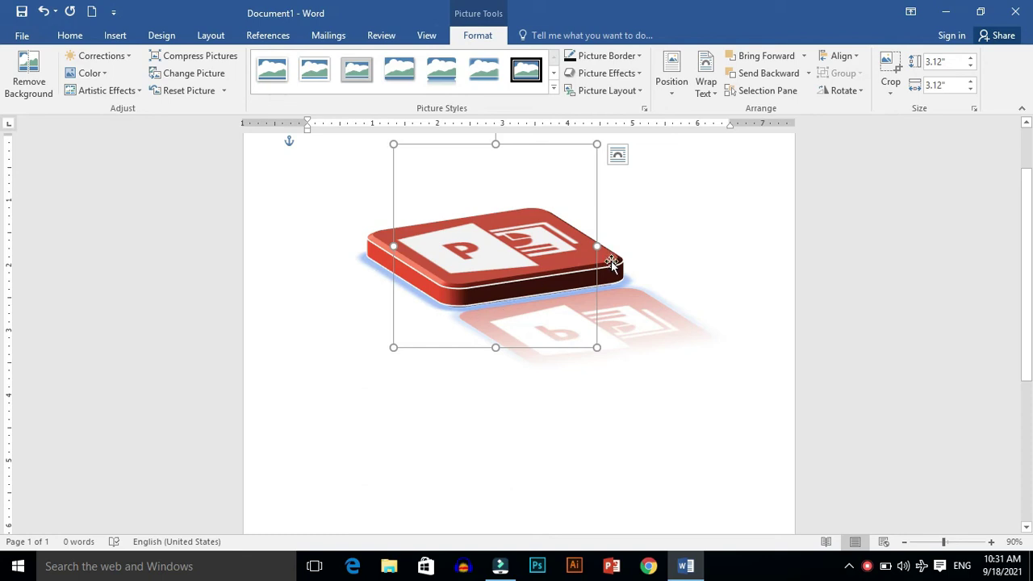
{"action": "left_click", "coordinate": [637, 90]}
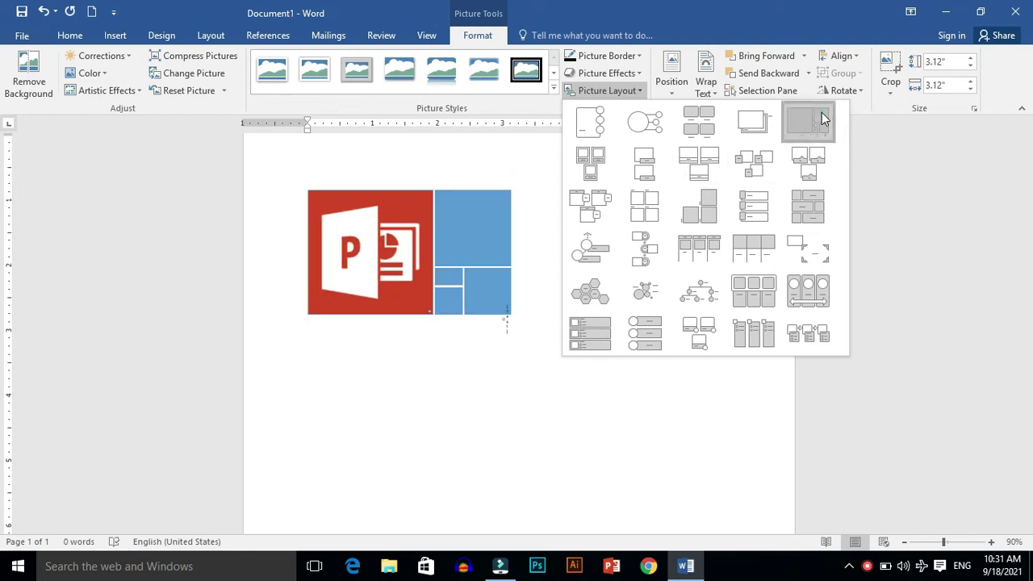
{"action": "left_click", "coordinate": [823, 120]}
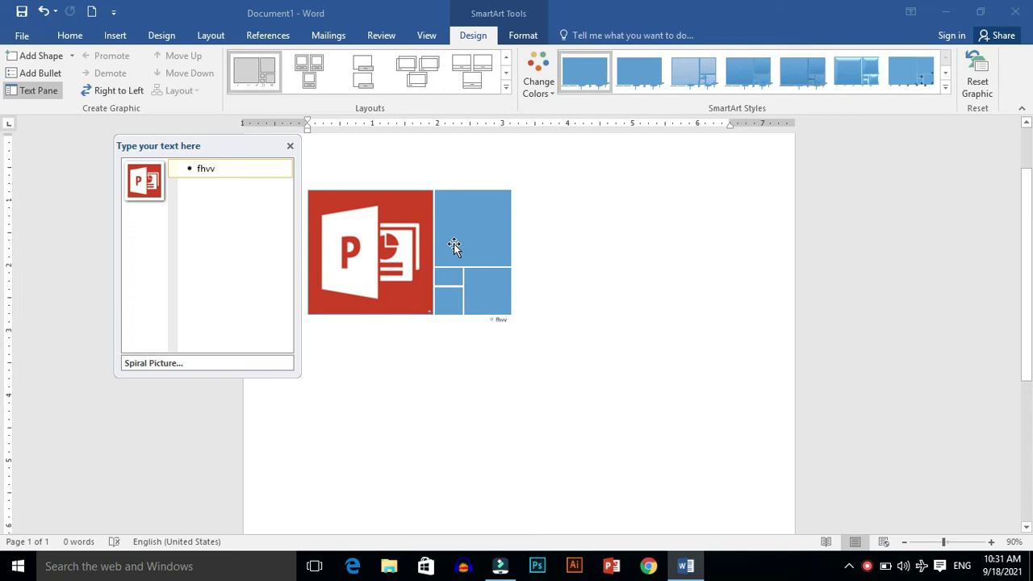
{"action": "key", "text": "BackSpace"}
{"action": "key", "text": "BackSpace"}
{"action": "key", "text": "BackSpace"}
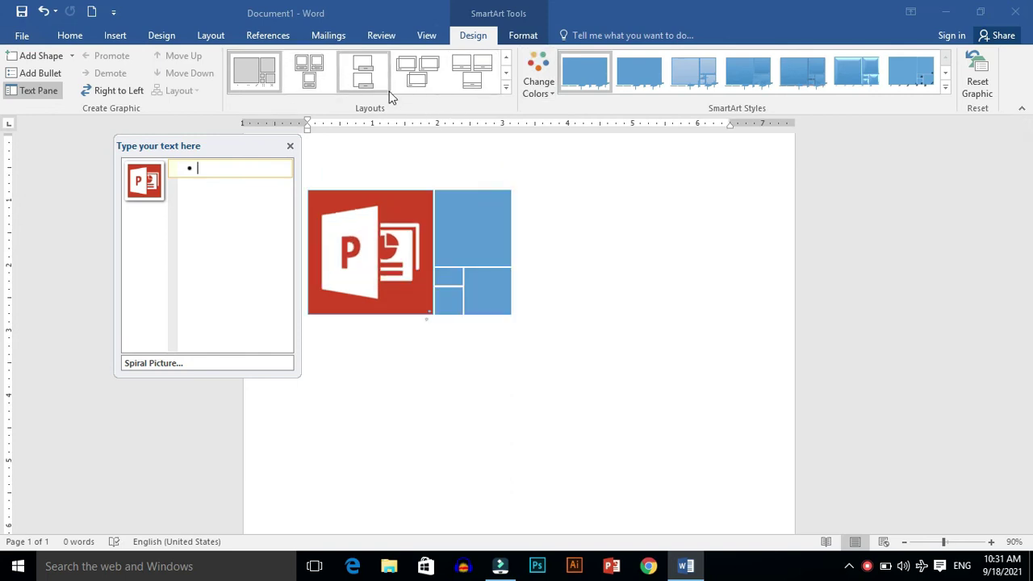
{"action": "key", "text": "ctrl+z"}
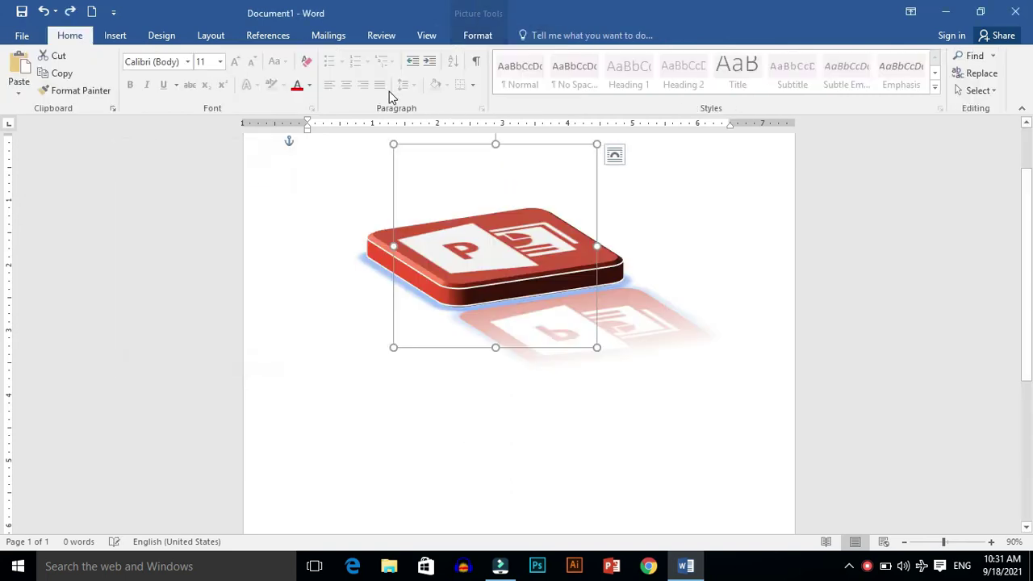
{"action": "left_click", "coordinate": [407, 211]}
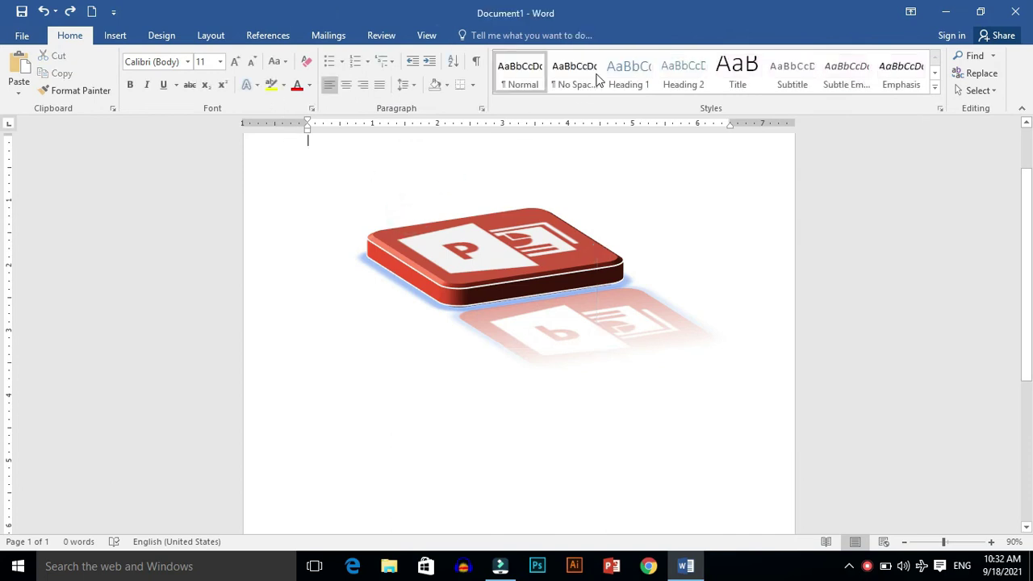
{"action": "left_click", "coordinate": [113, 35]}
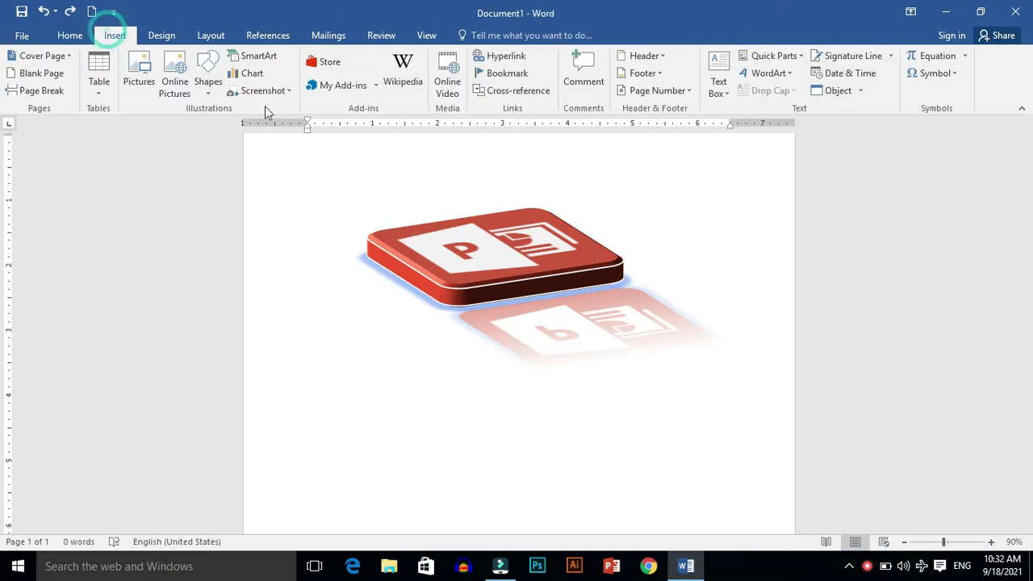
{"action": "left_click", "coordinate": [459, 246]}
{"action": "left_click", "coordinate": [465, 38]}
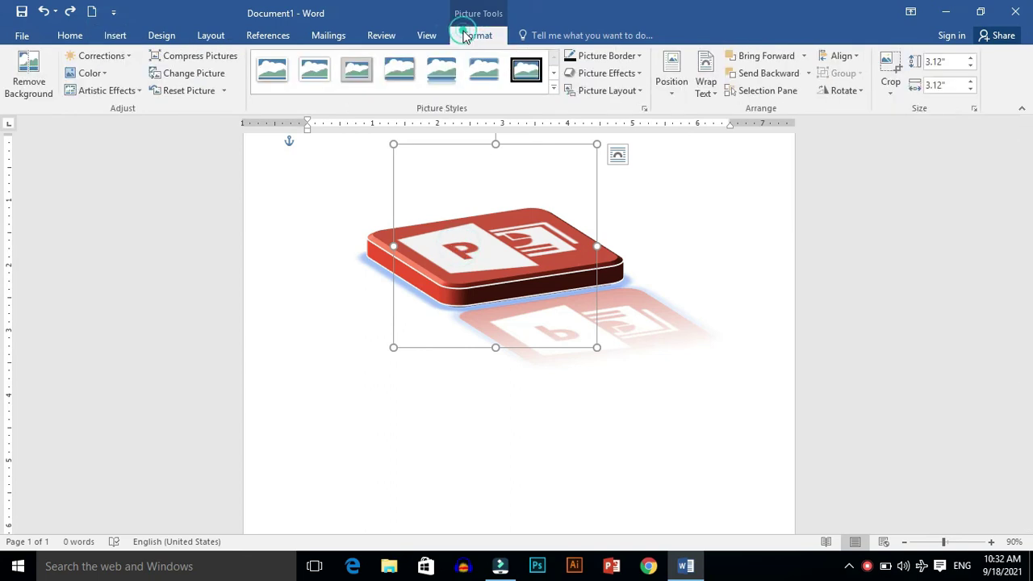
{"action": "left_click", "coordinate": [641, 90]}
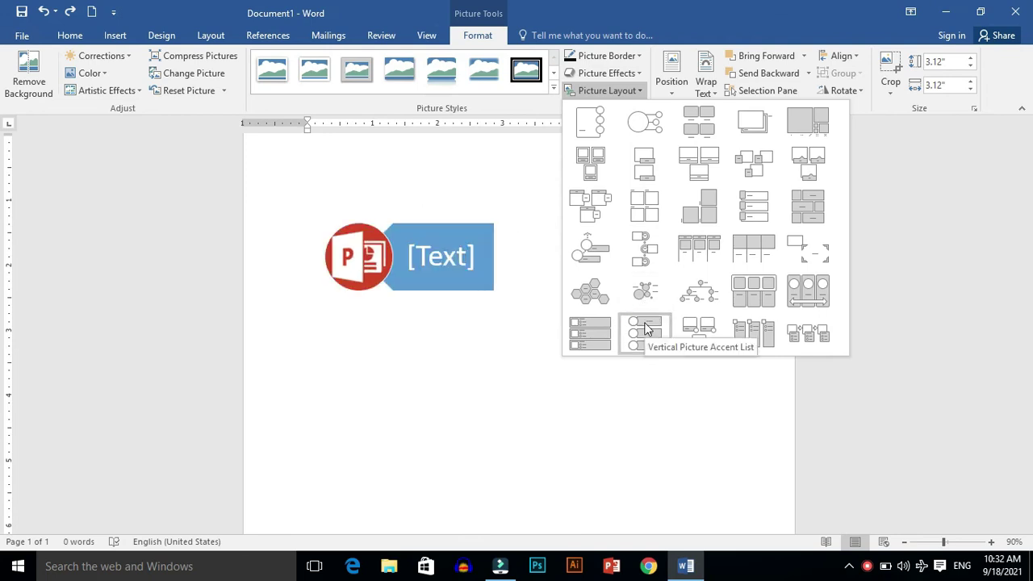
{"action": "left_click", "coordinate": [645, 329]}
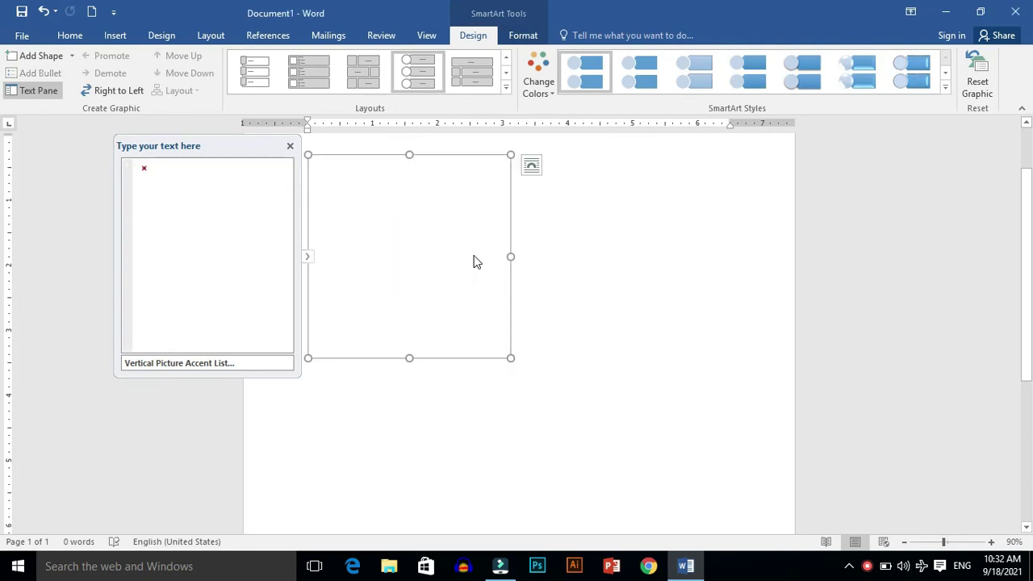
{"action": "key", "text": "ctrl+z"}
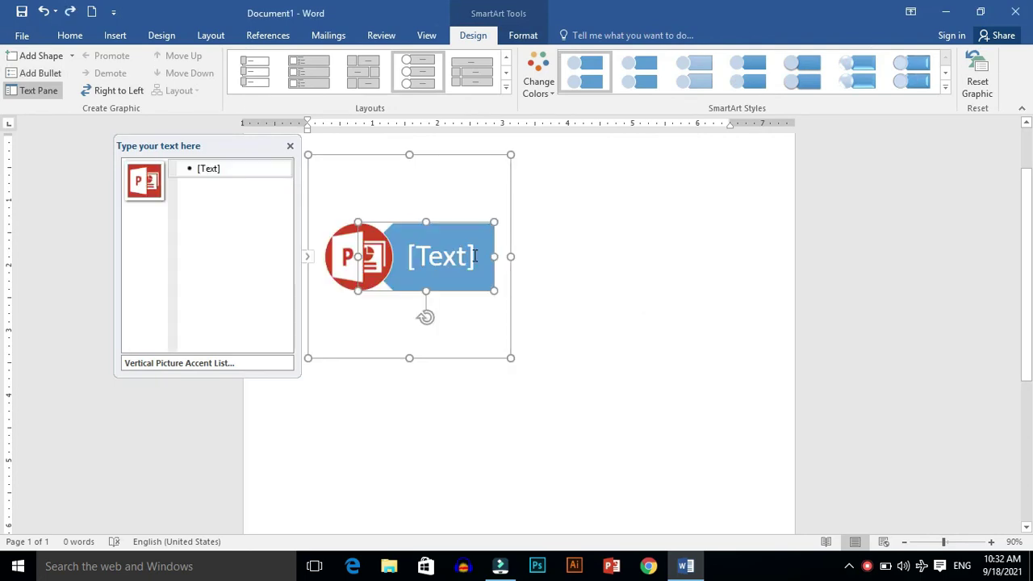
{"action": "type", "text": "m"}
{"action": "key", "text": "BackSpace"}
{"action": "type", "text": "gmd"}
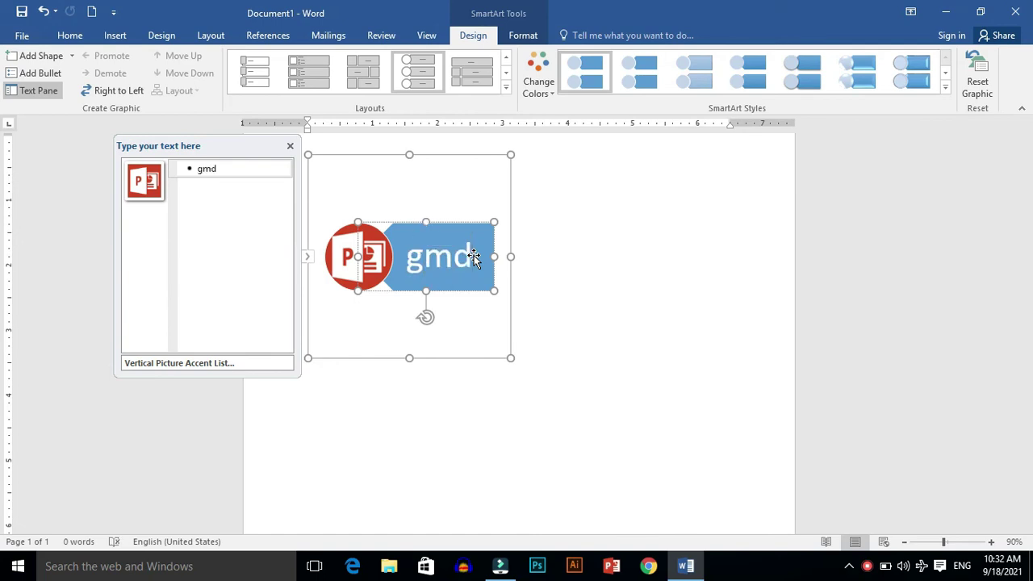
{"action": "left_click", "coordinate": [599, 229]}
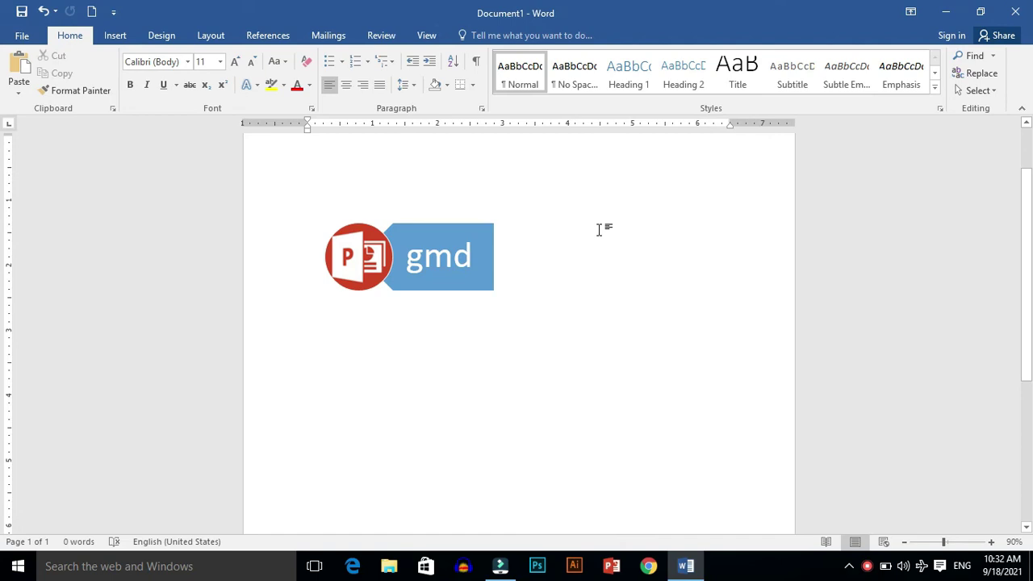
{"action": "left_click", "coordinate": [385, 253]}
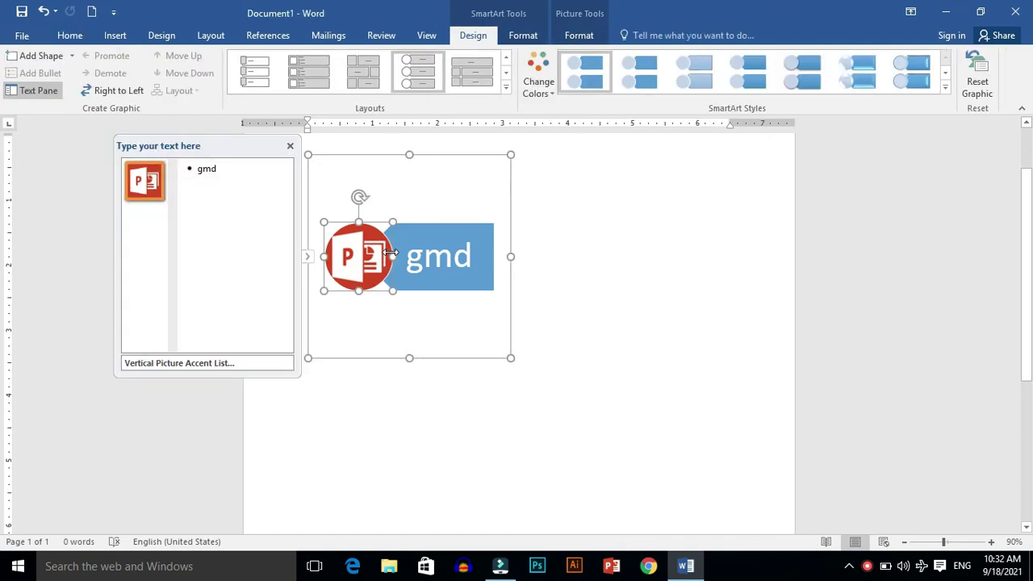
{"action": "left_click", "coordinate": [410, 265]}
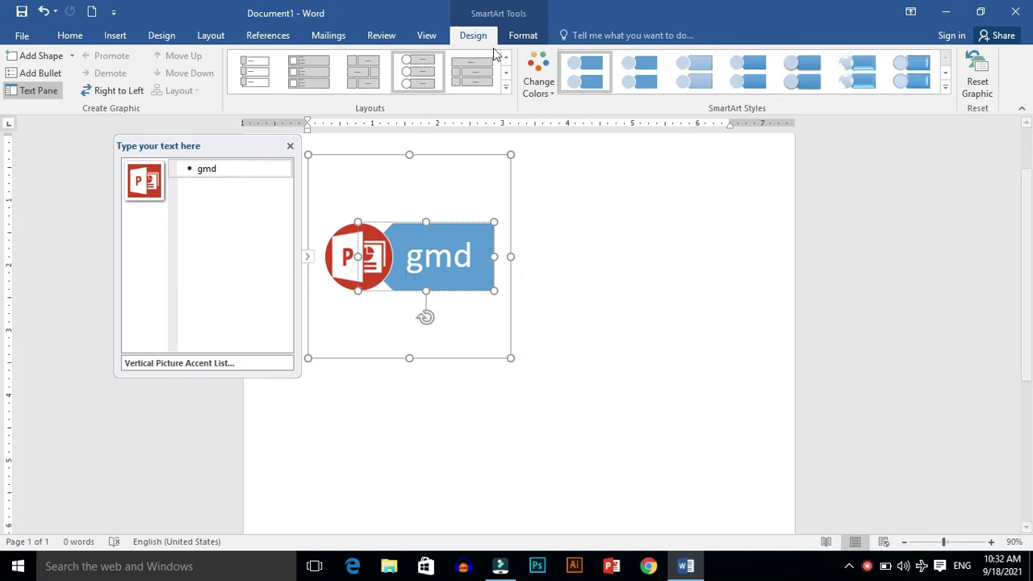
{"action": "left_click", "coordinate": [520, 40]}
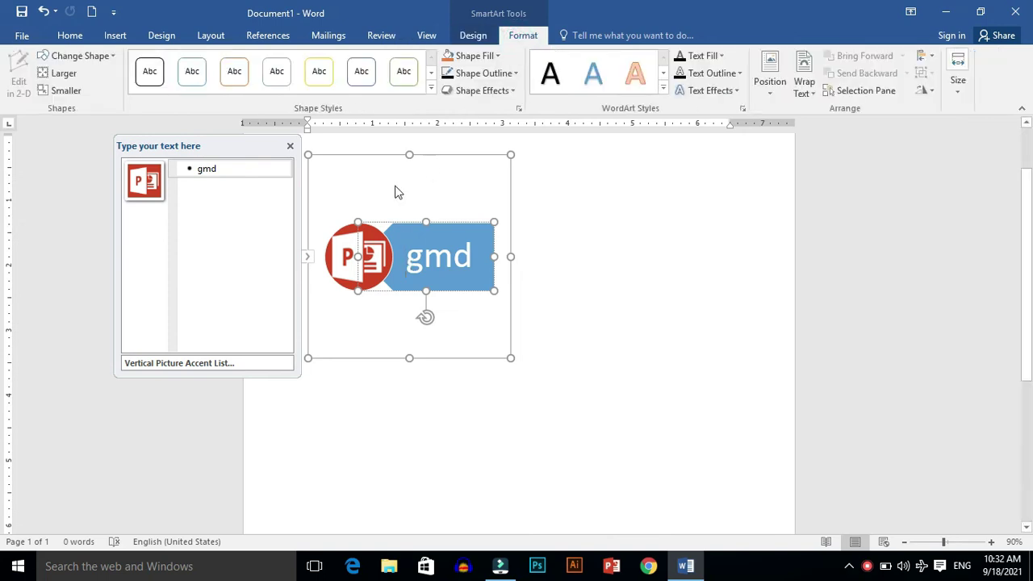
{"action": "key", "text": "ctrl+z"}
{"action": "key", "text": "ctrl+z"}
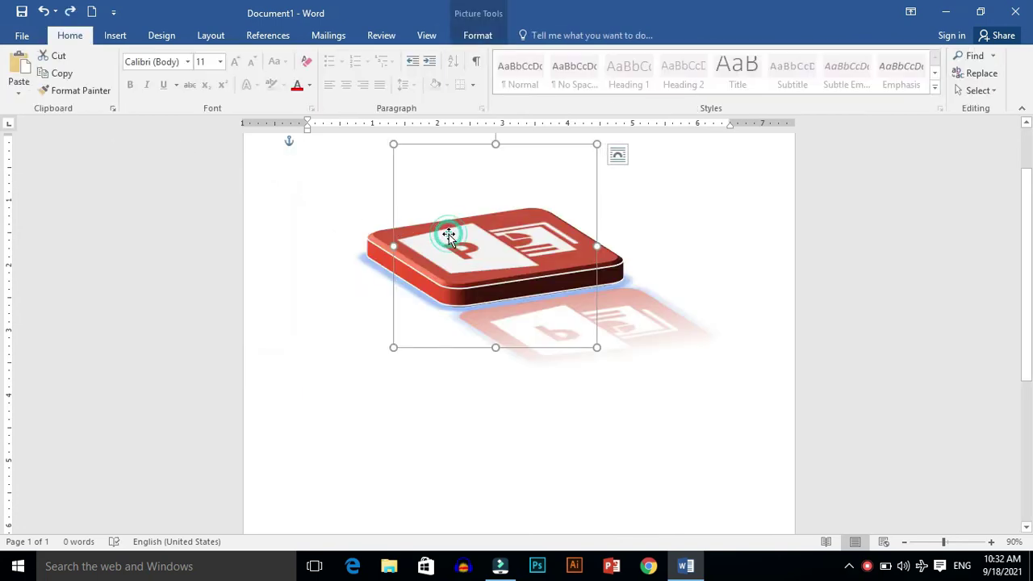
Set the logo to a middle With Text Wrapping position and return to the text at the top.
{"action": "left_click", "coordinate": [477, 34]}
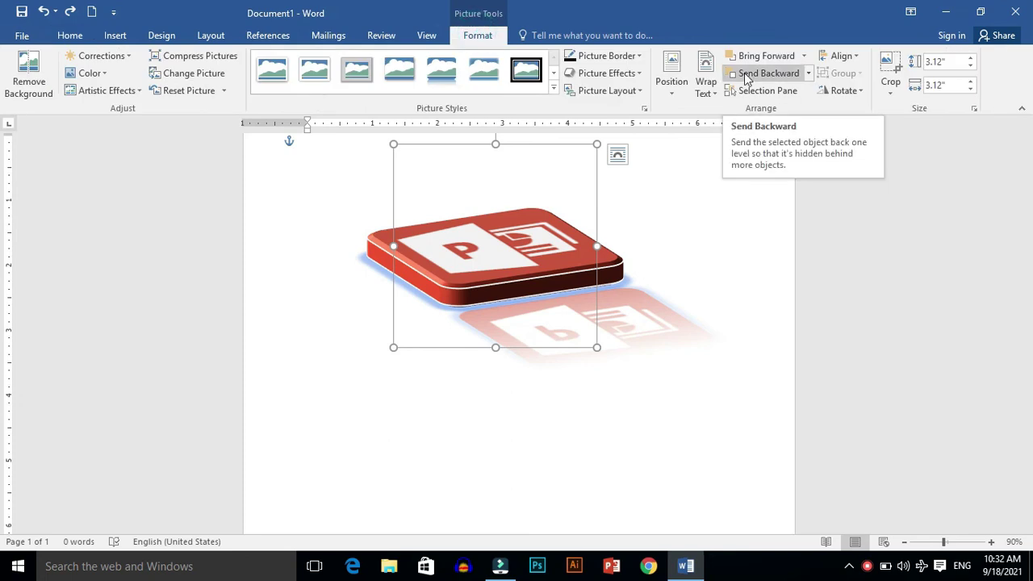
{"action": "left_click", "coordinate": [675, 95]}
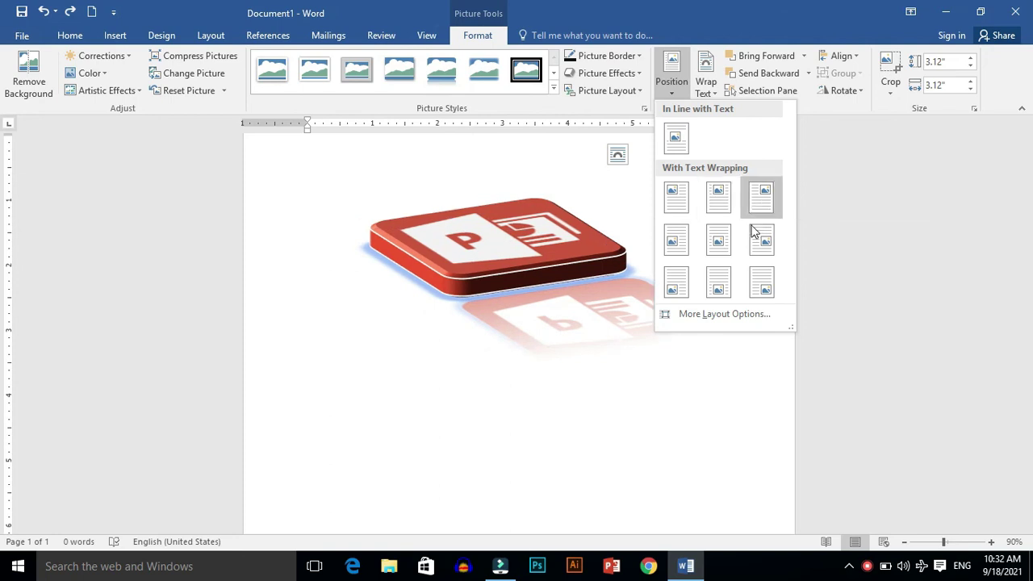
{"action": "left_click", "coordinate": [713, 246]}
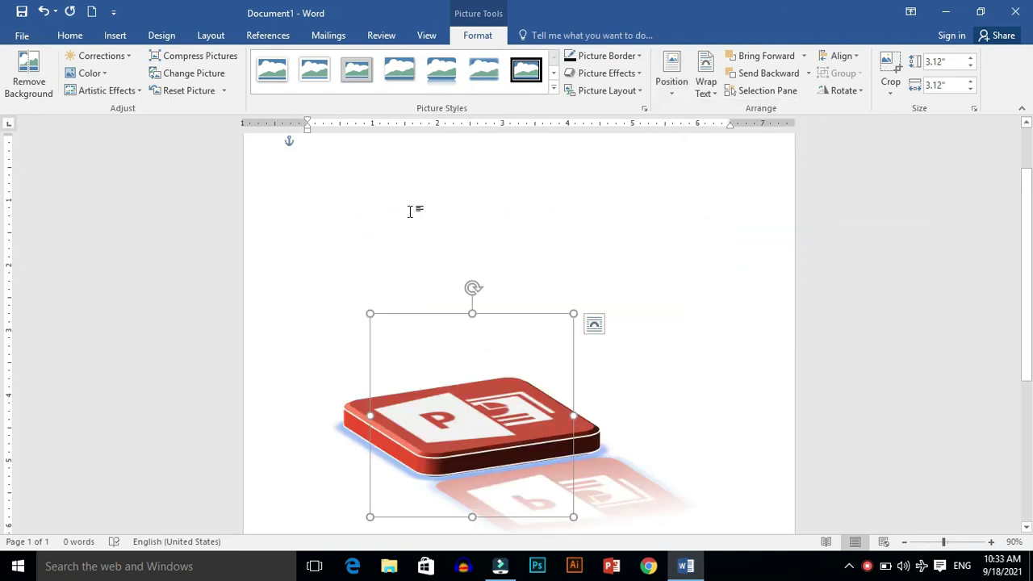
{"action": "left_click", "coordinate": [312, 157]}
Type lines of filler letters (g, j, h) above and below the logo.
{"action": "type", "text": "ggggggggggggggggsjjjjjjjjjjjjjjjjjjjjjjjjjjjjjjjjjjjjjjjjjjjjjjjjjjjjjjjjjjjjjjjjjjjjj"}
{"action": "key", "text": "Return"}
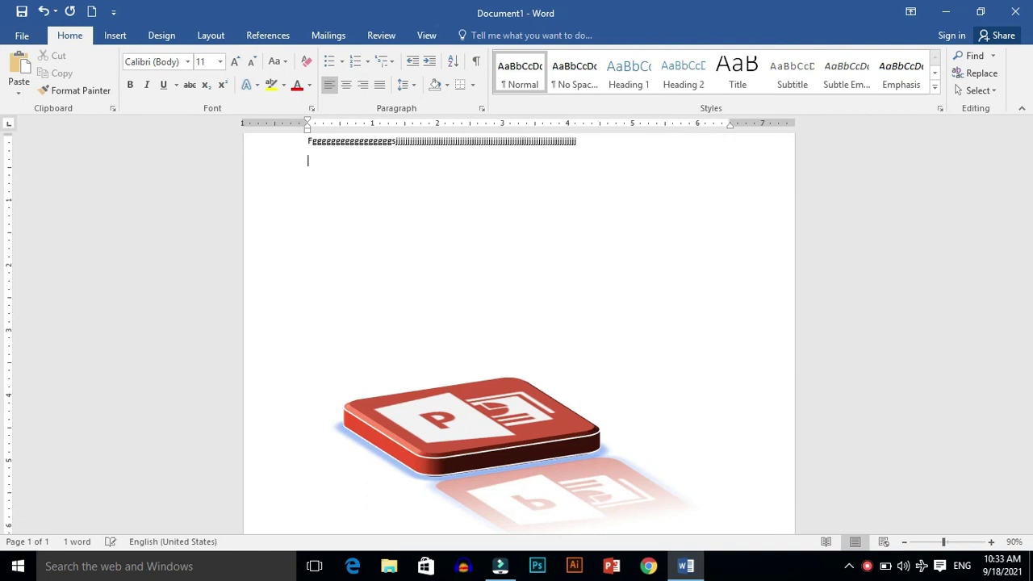
{"action": "type", "text": "jj"}
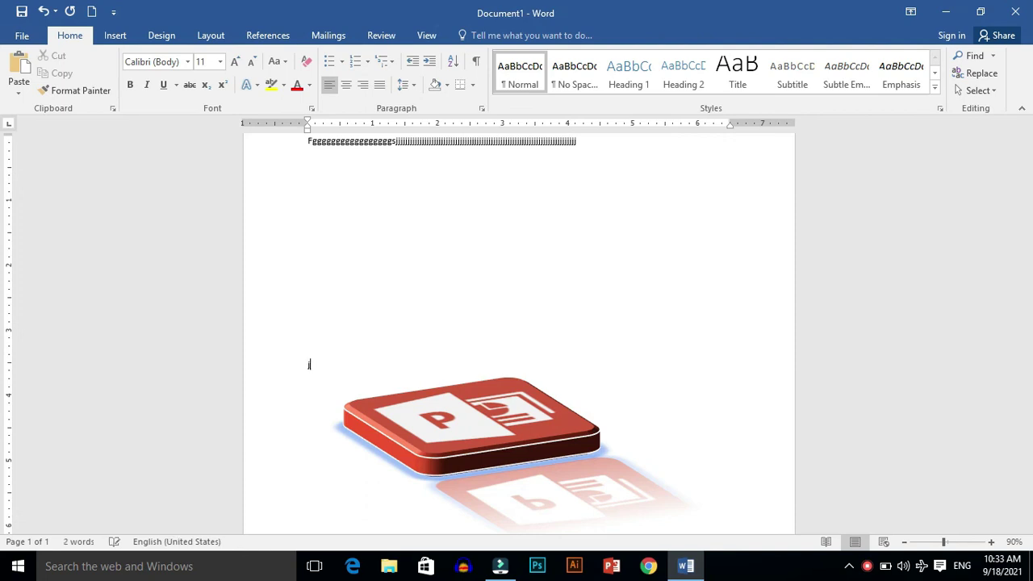
{"action": "type", "text": "jjjjjjjjjjjjjjjjjjjjjjjjjjjjjjjjjjjjjjjjjjjjjjj"}
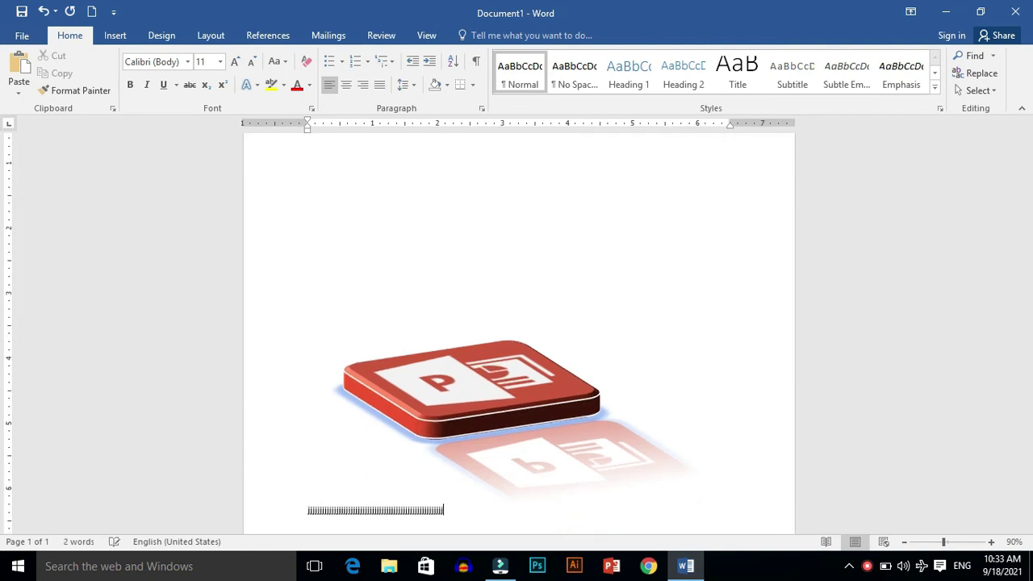
{"action": "type", "text": "hhhhhhh"}
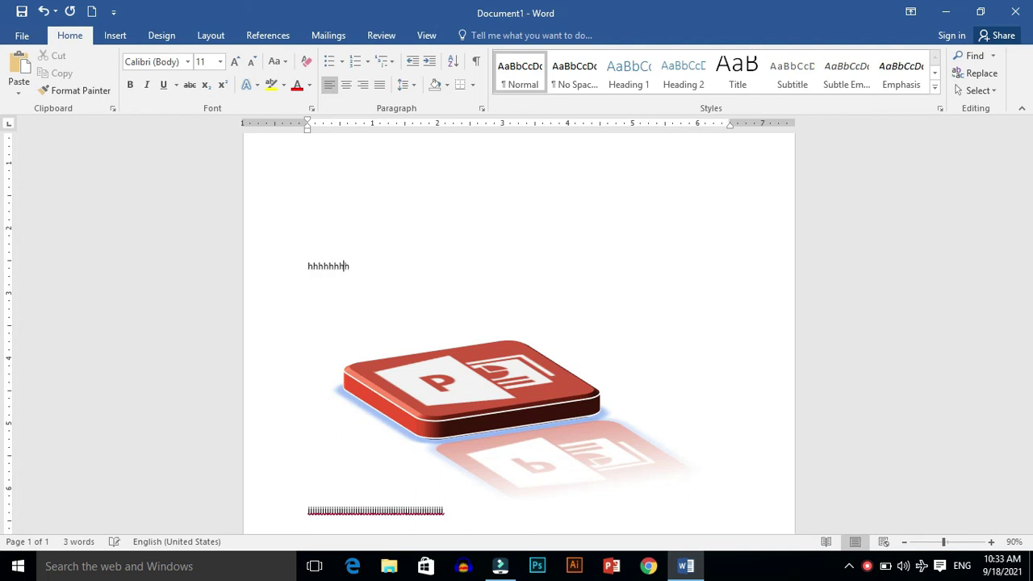
{"action": "type", "text": "hhhhhhhhhhhhhhhhhhhhhhhhhhhhhhhhhhhhhhhhhhhhhhhhhhhhhhhhhhhhhhhhhhhhhh"}
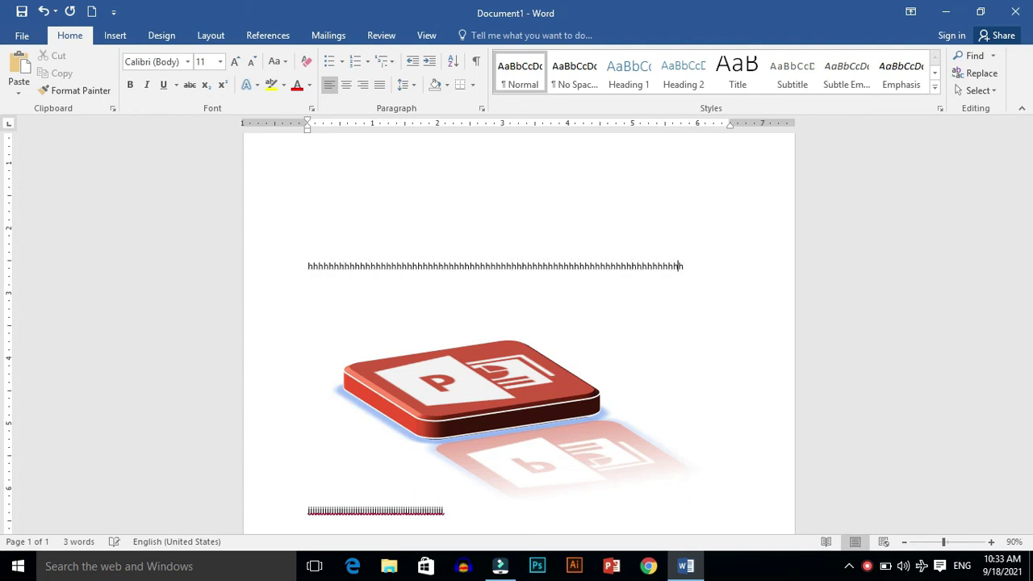
{"action": "type", "text": "hhhhhhhhh"}
{"action": "key", "text": "ctrl+End"}
{"action": "key", "text": "shift+Home"}
{"action": "type", "text": "hhhhhhhhhhhhhhhhhhhhhhhhhhhhhhhhhhhhhhhhhhhhhhhhhhhhhhhhhhhhhhhhhhhhhhhhhhhhhhhhhhhhhhhhhhhhhhhhhhhhhhhhhhhhhhhhhhhhhhhhhhhhhhhhhhhhhhhhhhh"}
{"action": "type", "text": "eeeeeeeeeeeeeeeeeeeeeeeeeeeeee"}
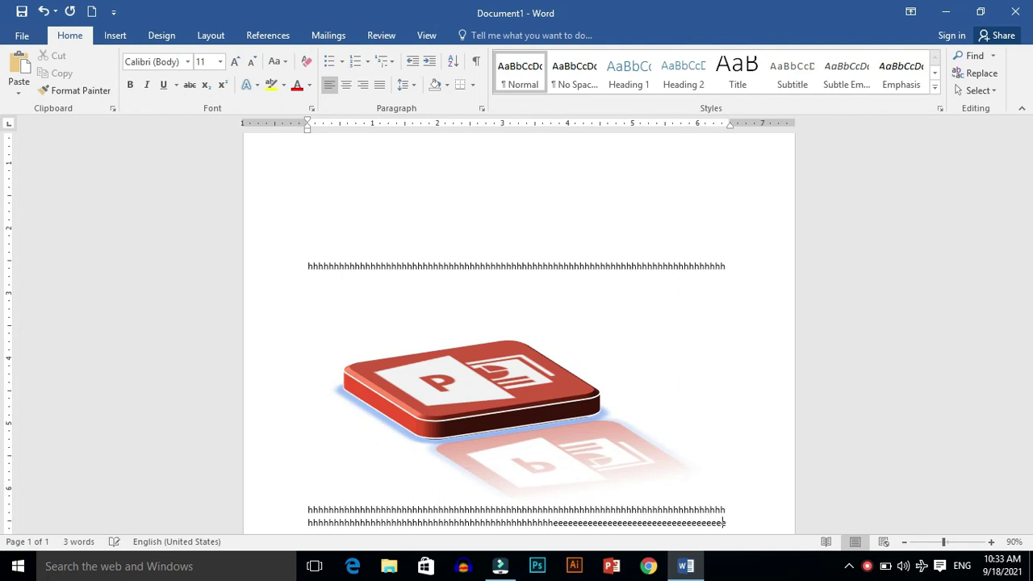
{"action": "type", "text": "eeeeeeeeeeeeeeeeeeeee"}
Paste then undo a flat logo, zoom out three steps, and select the 3-D logo.
{"action": "key", "text": "ctrl+v"}
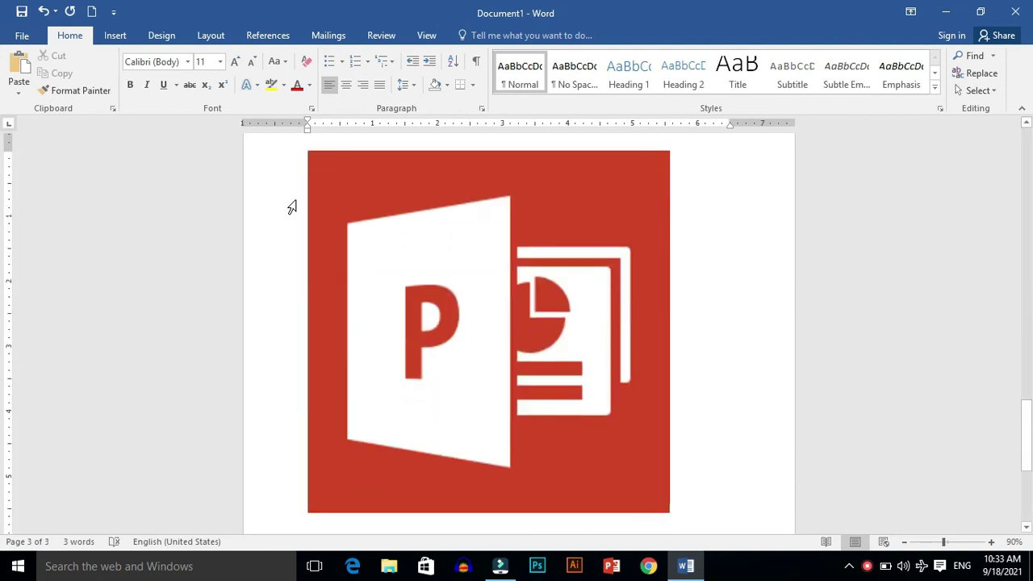
{"action": "key", "text": "ctrl+z"}
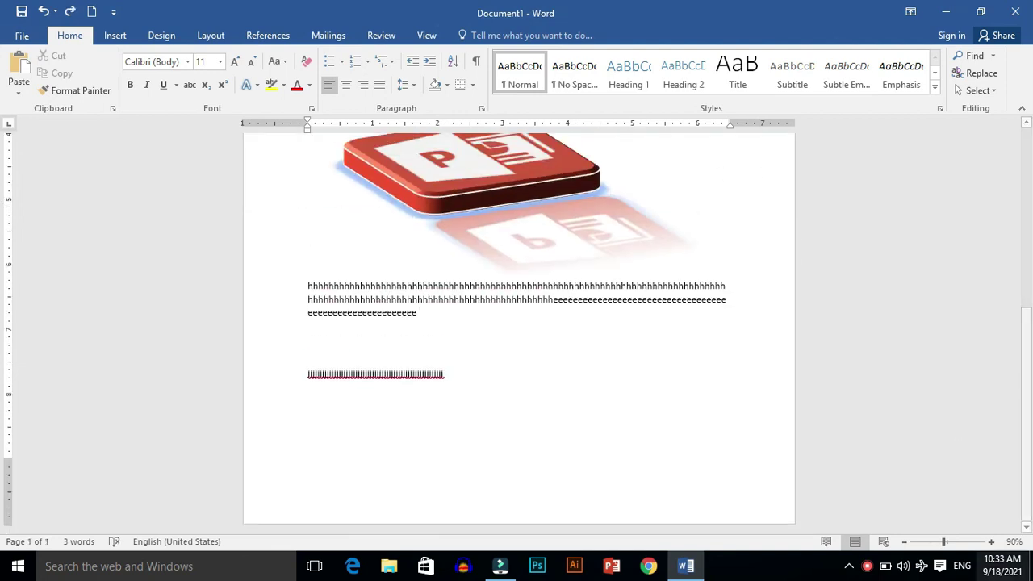
{"action": "left_click", "coordinate": [904, 542]}
{"action": "left_click", "coordinate": [904, 543]}
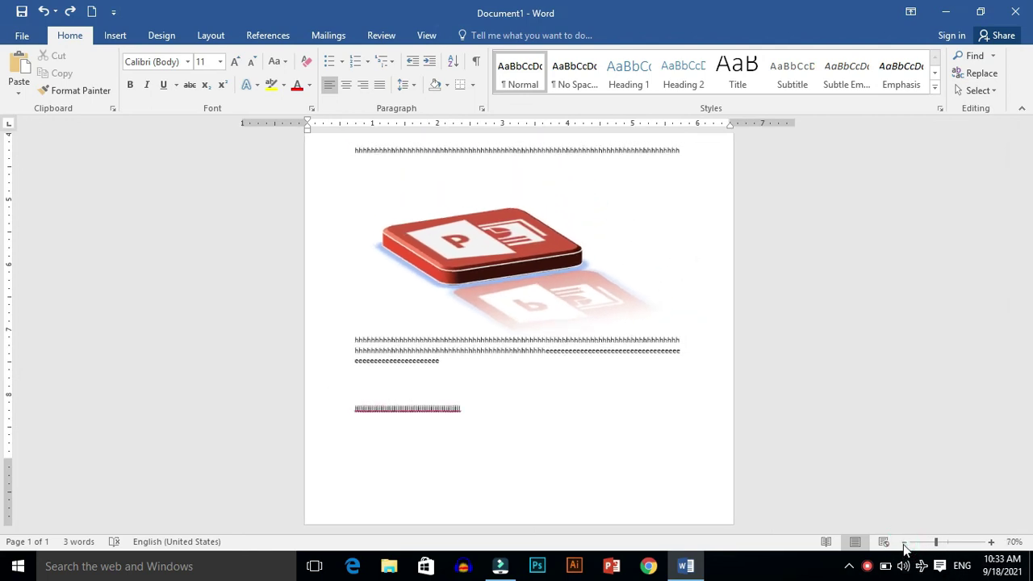
{"action": "left_click", "coordinate": [903, 542]}
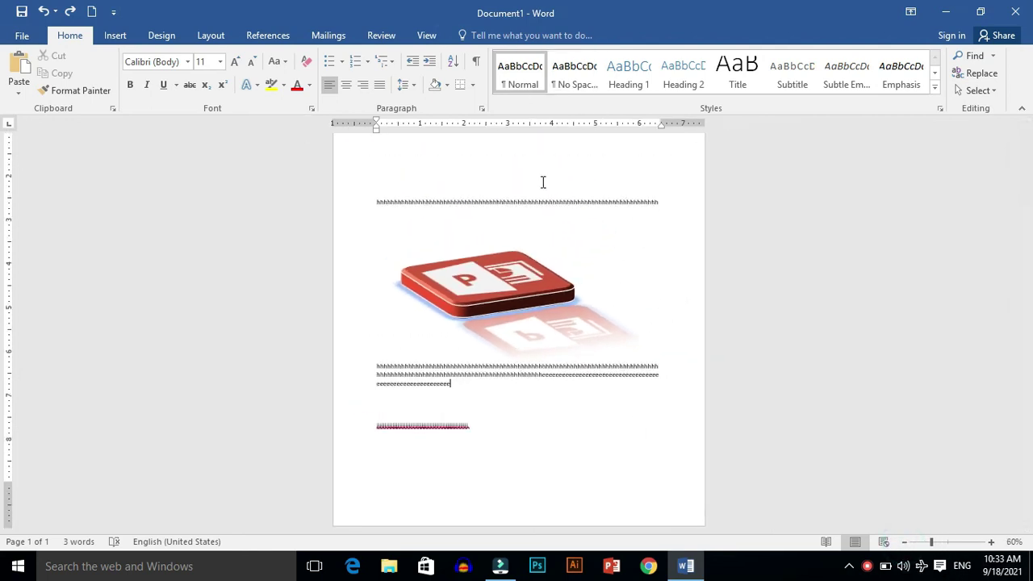
{"action": "left_click", "coordinate": [504, 294]}
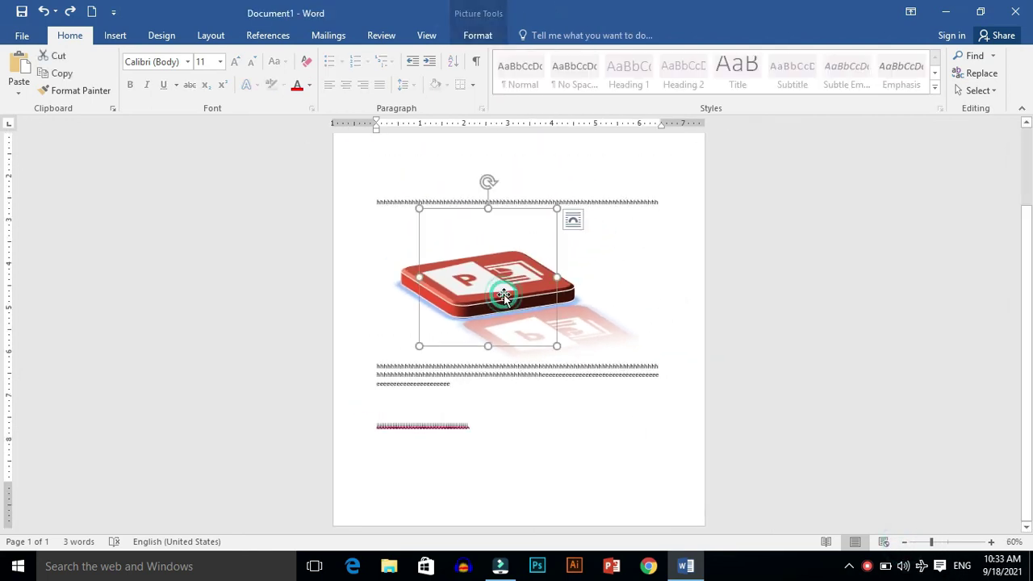
Position the logo Bottom Center with Square Text Wrapping, then click below the filler paragraph.
{"action": "left_click", "coordinate": [484, 36]}
{"action": "left_click", "coordinate": [672, 72]}
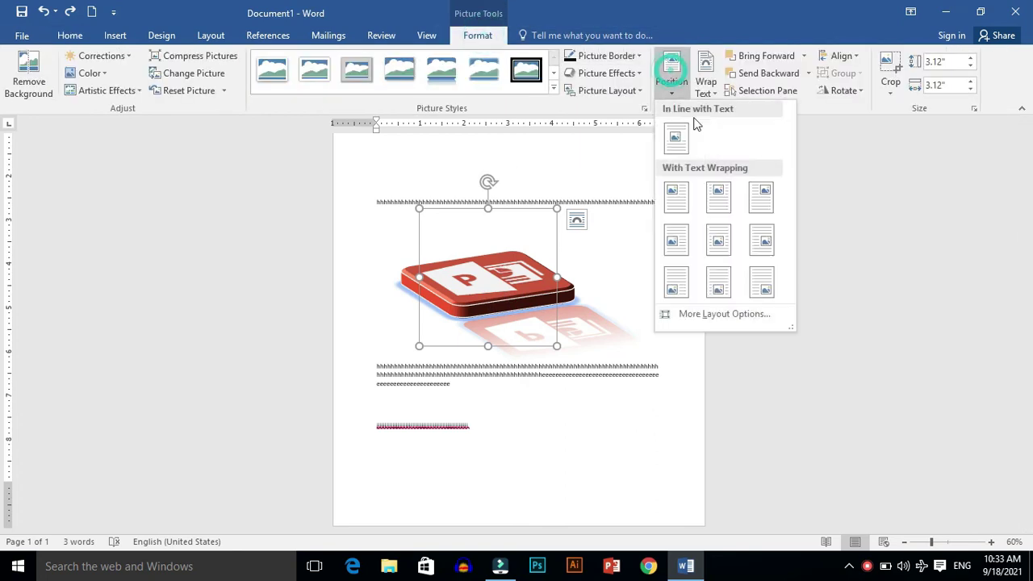
{"action": "left_click", "coordinate": [727, 287]}
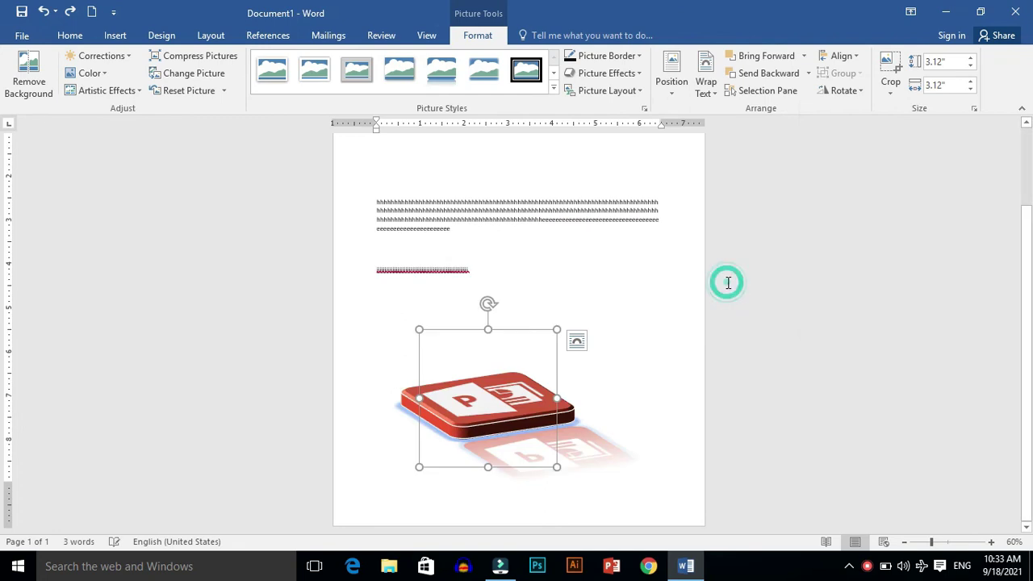
{"action": "left_click", "coordinate": [475, 244]}
Type a new line of filler letters (B, d, a, b, w, u, k, s) below the paragraph.
{"action": "type", "text": "Bdddddddddddddddddddddj"}
{"action": "type", "text": "aaaaaaaaaaaaaaaaaaaaa"}
{"action": "type", "text": "bbbbbbbbbbbbbbbbbbbb"}
{"action": "type", "text": "wwwwwwwwwwwwwwwwuuuuuuuuuuuuuuuutttttttttttttttt"}
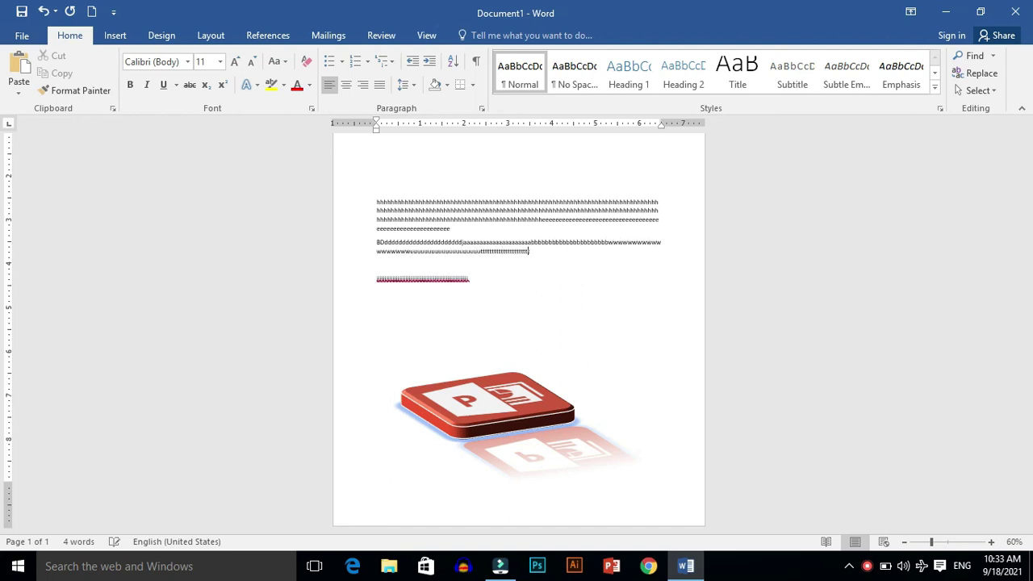
{"action": "type", "text": "kkkkkkkkkkkkkkkkkkkkkk"}
{"action": "type", "text": "sssssssssssssssssss;llllllllla"}
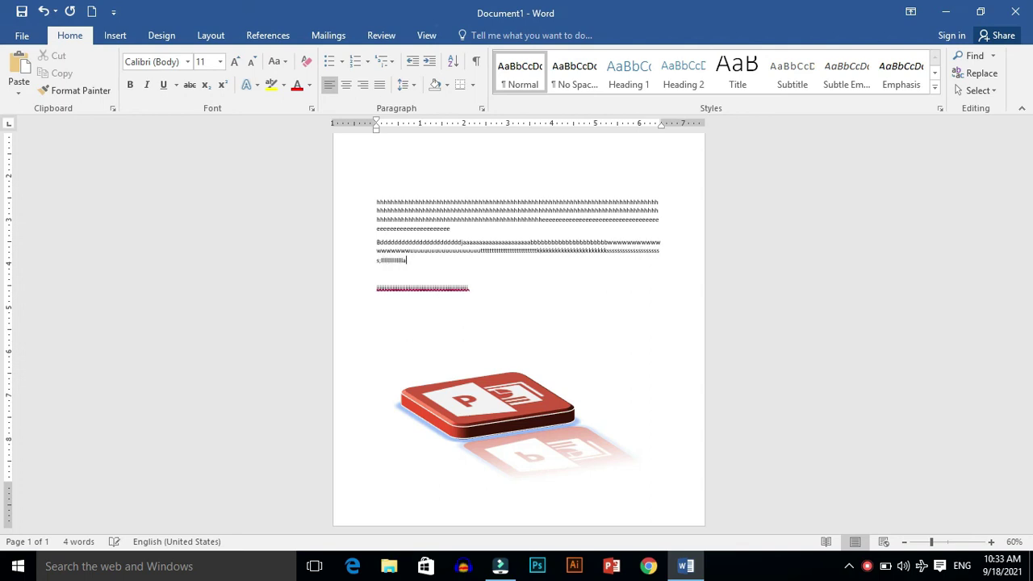
{"action": "type", "text": "nnnnnnnnnnnnnnnnnnnnnnnnnnnnnnnneeeeeeeeeeeeeeezzzzzzzzzzzzzzz"}
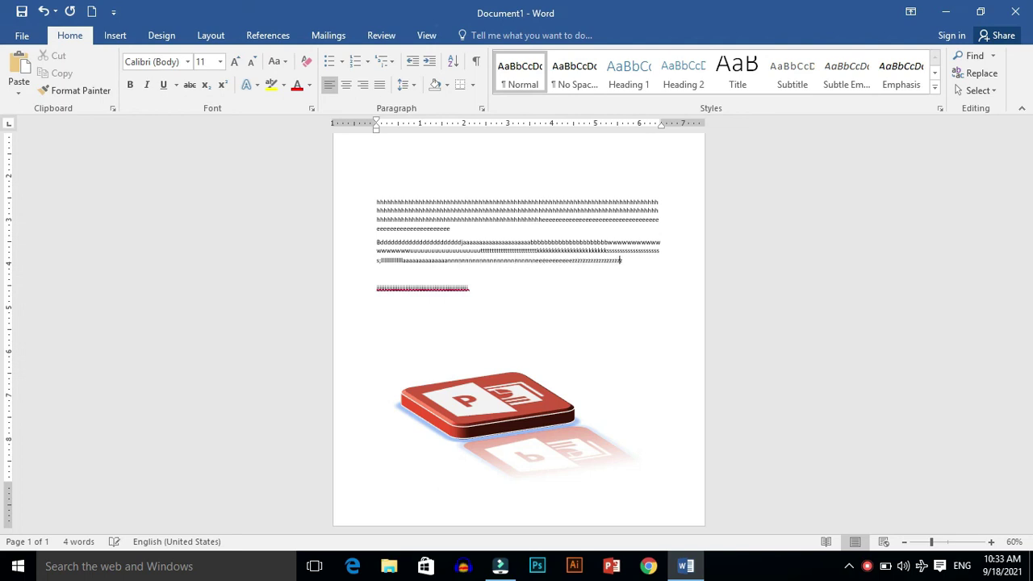
{"action": "type", "text": "tttttw"}
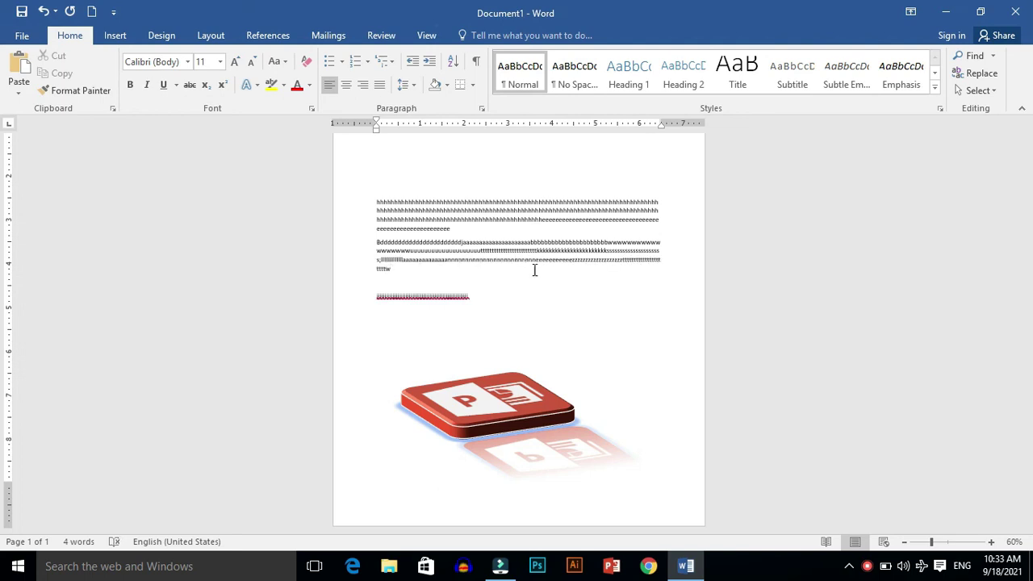
Position the logo Top Left with Square Text Wrapping and zoom in to 80%.
{"action": "left_click", "coordinate": [488, 395]}
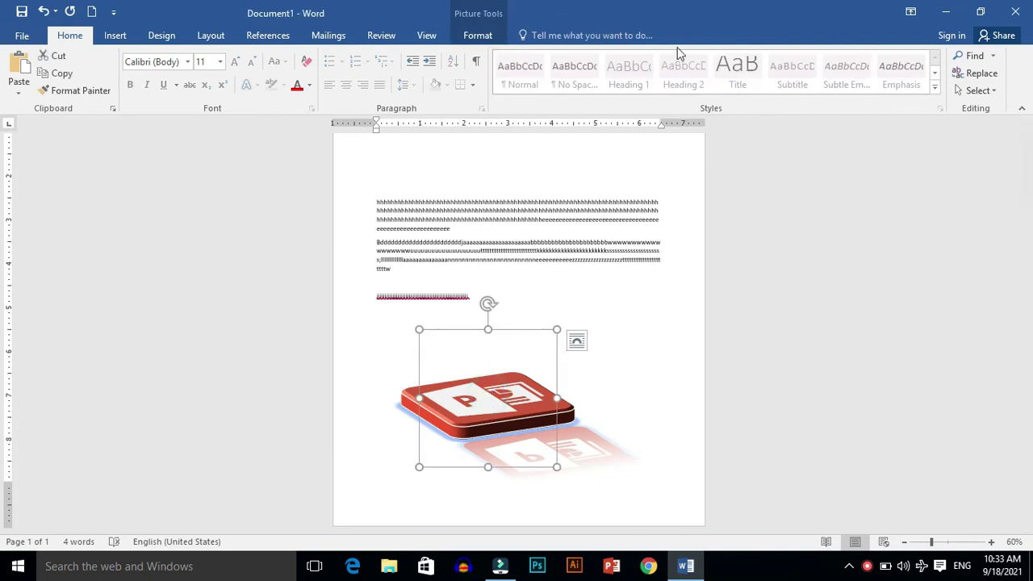
{"action": "left_click", "coordinate": [478, 36]}
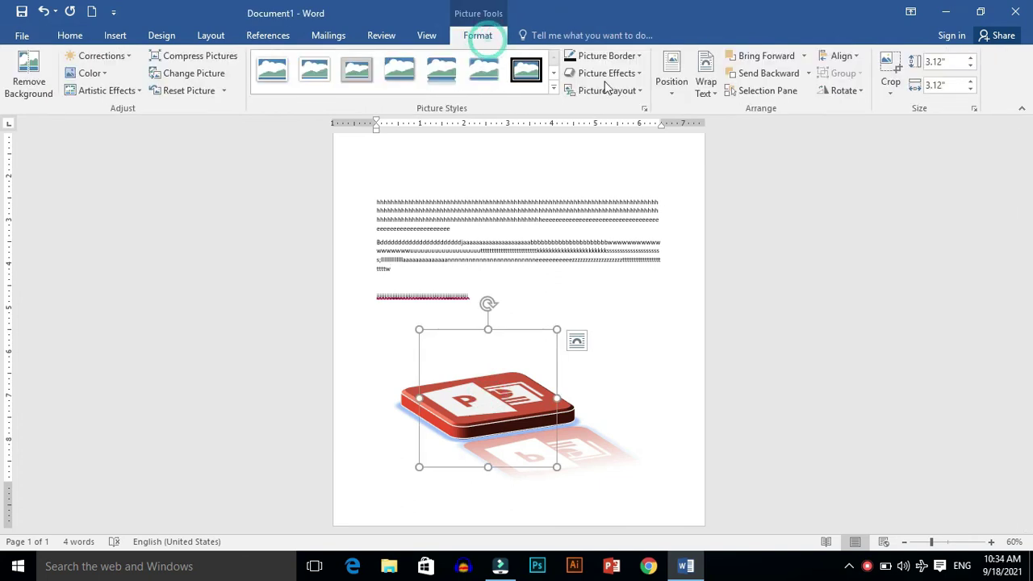
{"action": "left_click", "coordinate": [674, 87]}
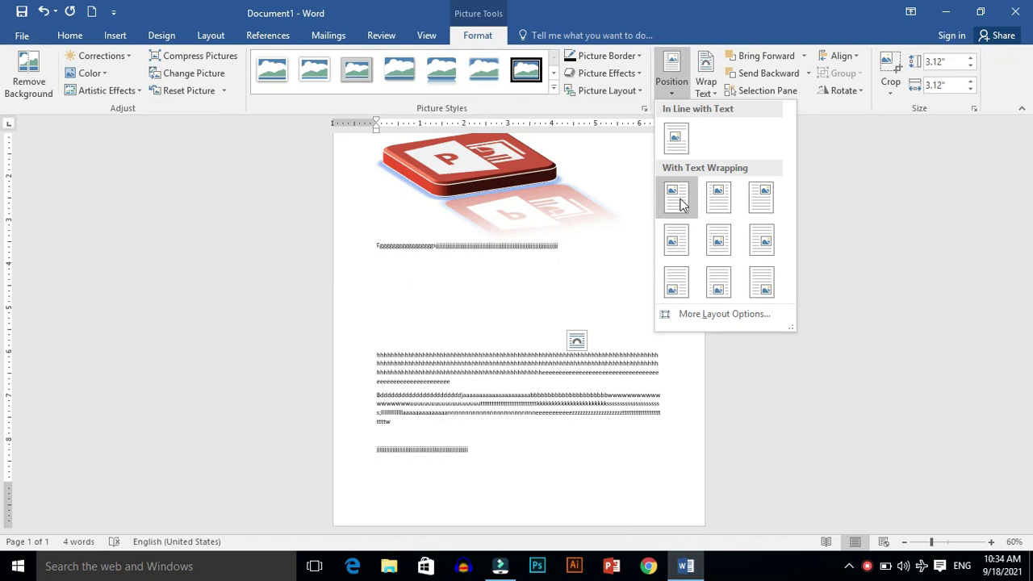
{"action": "left_click", "coordinate": [679, 202]}
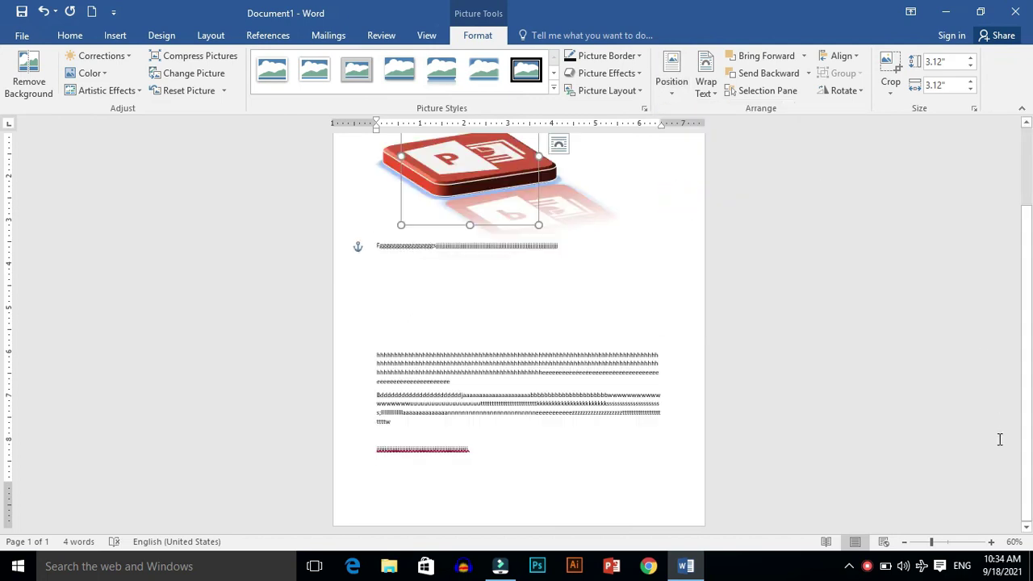
{"action": "left_click", "coordinate": [991, 541]}
{"action": "left_click", "coordinate": [991, 542]}
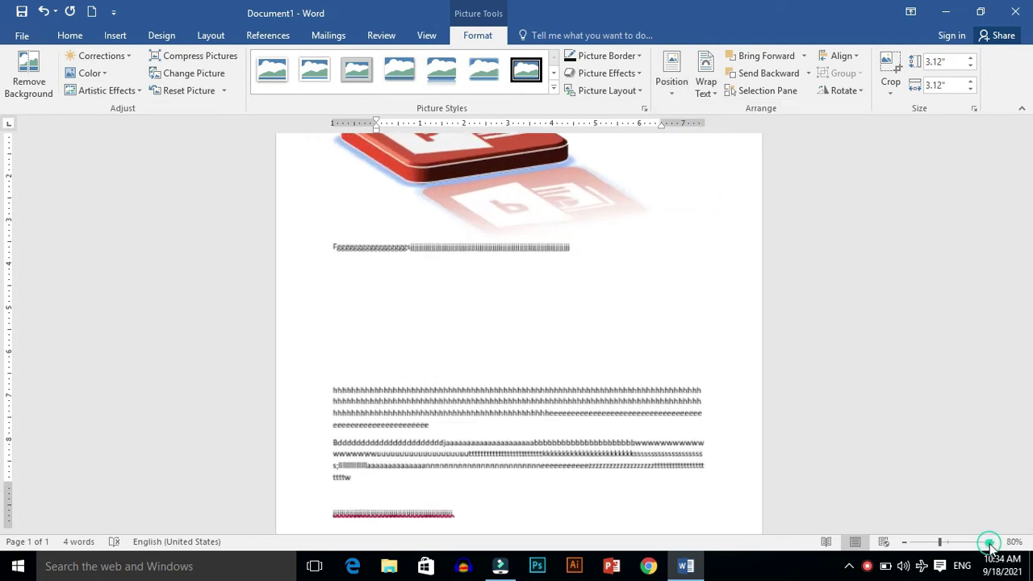
{"action": "scroll", "coordinate": [3, 242], "scroll_direction": "up", "scroll_amount": 4}
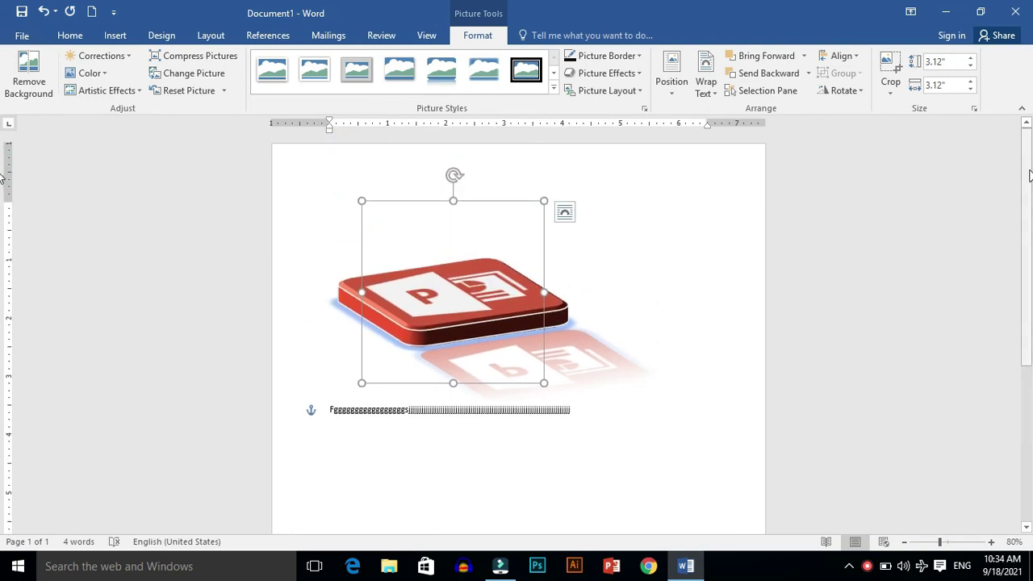
{"action": "scroll", "coordinate": [1031, 258], "scroll_direction": "down", "scroll_amount": 3}
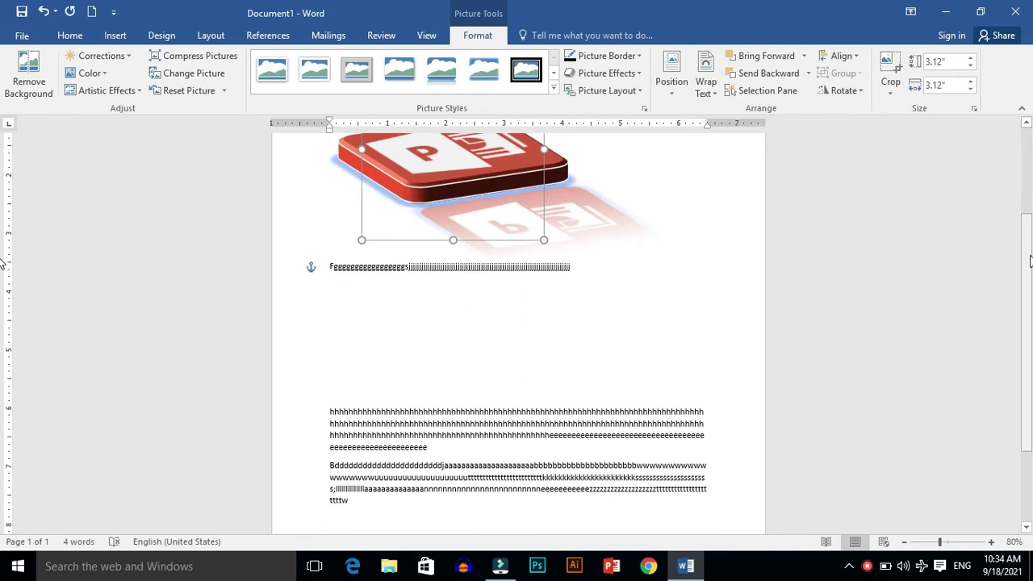
{"action": "left_click", "coordinate": [714, 95]}
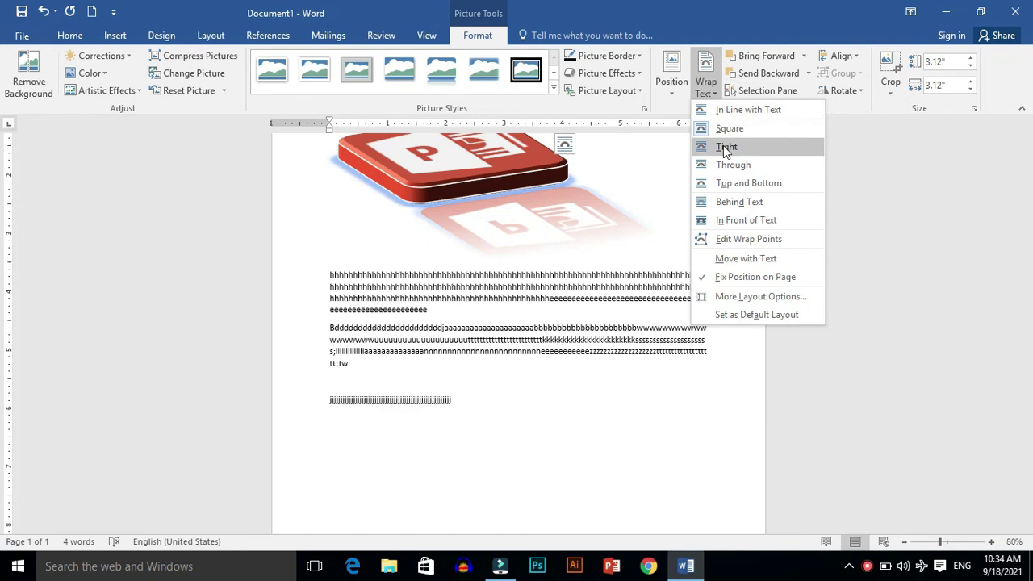
{"action": "left_click", "coordinate": [676, 163]}
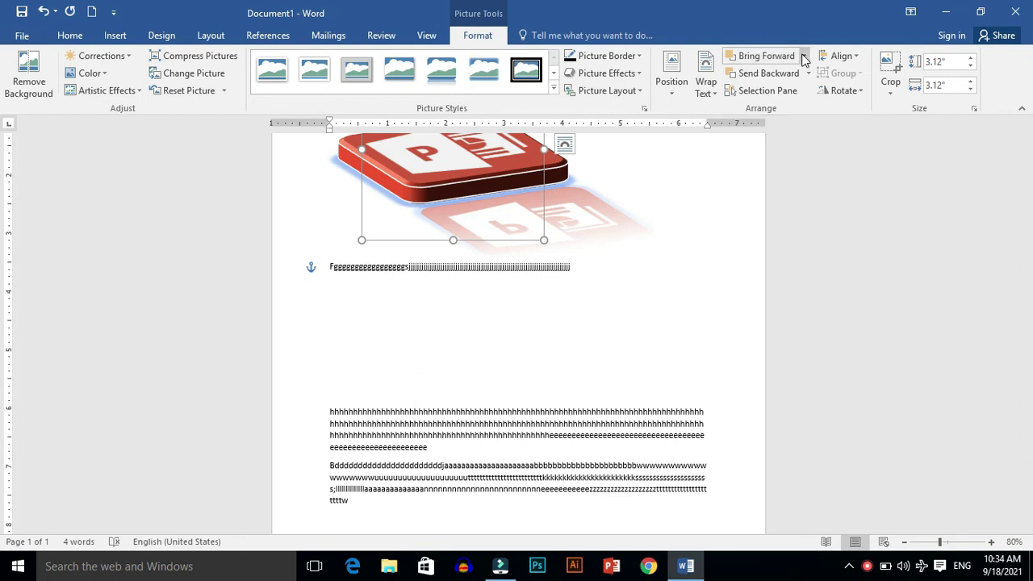
{"action": "left_click", "coordinate": [803, 57]}
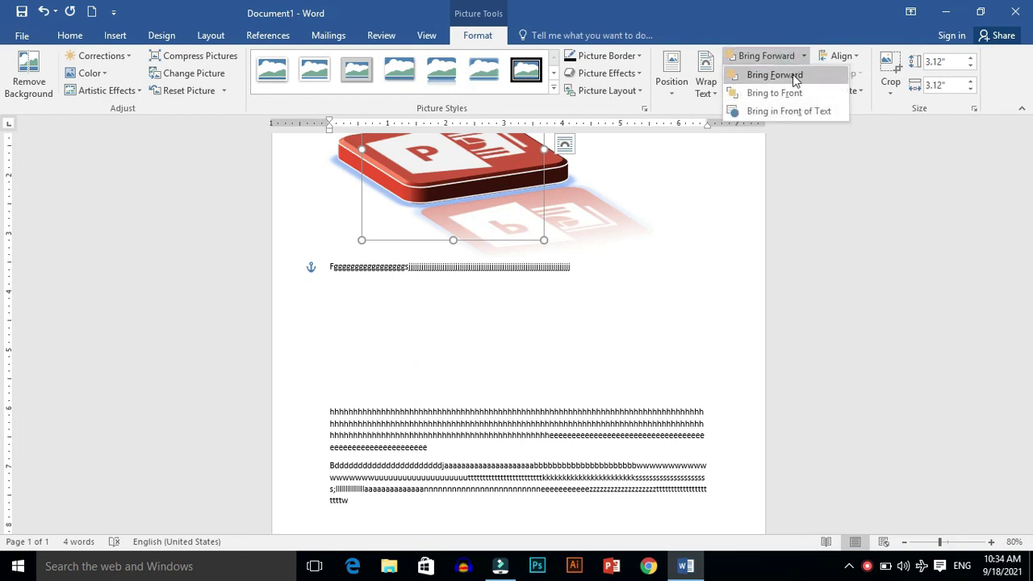
{"action": "left_click", "coordinate": [783, 82]}
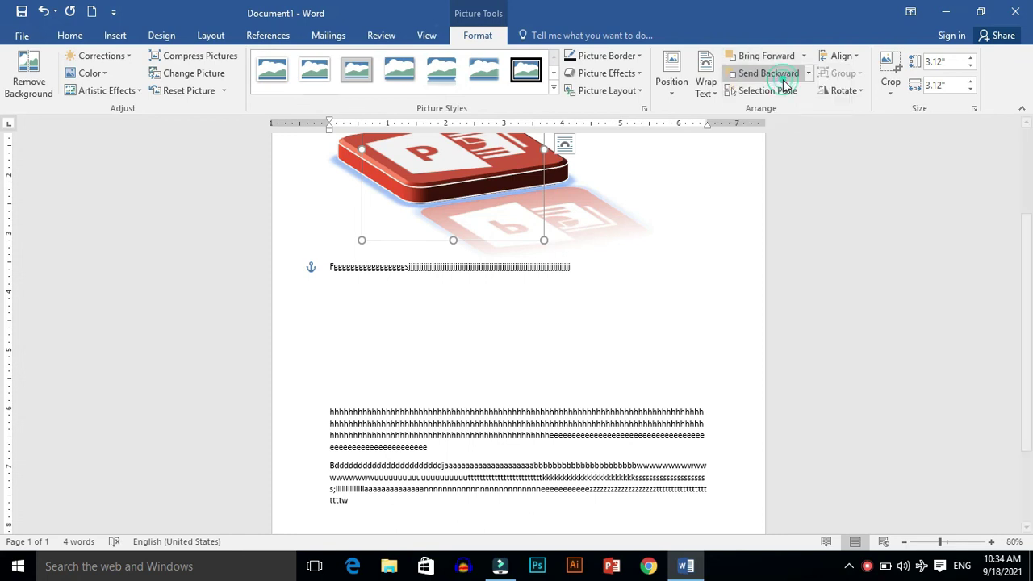
{"action": "left_click", "coordinate": [802, 75]}
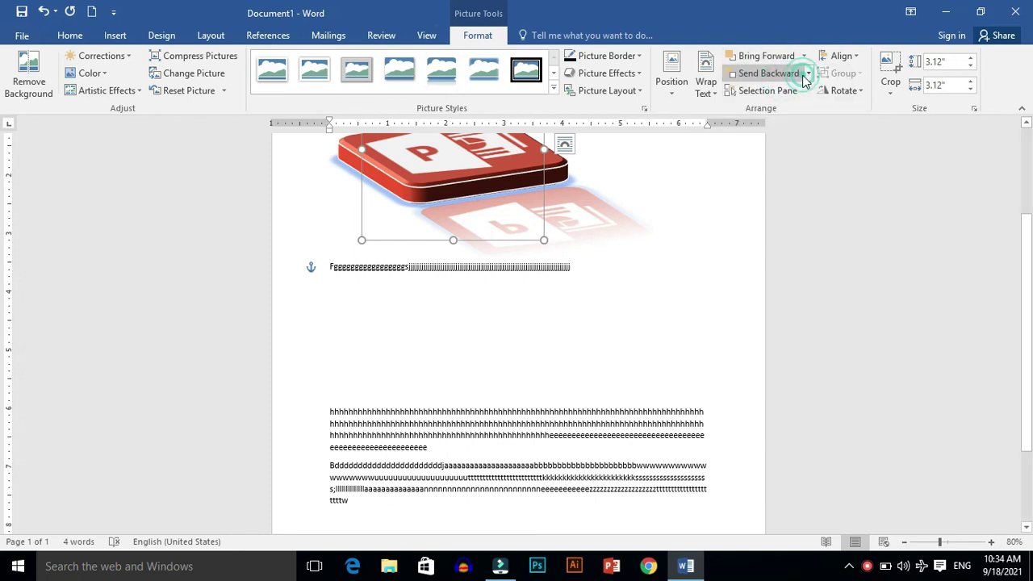
{"action": "left_click", "coordinate": [807, 74]}
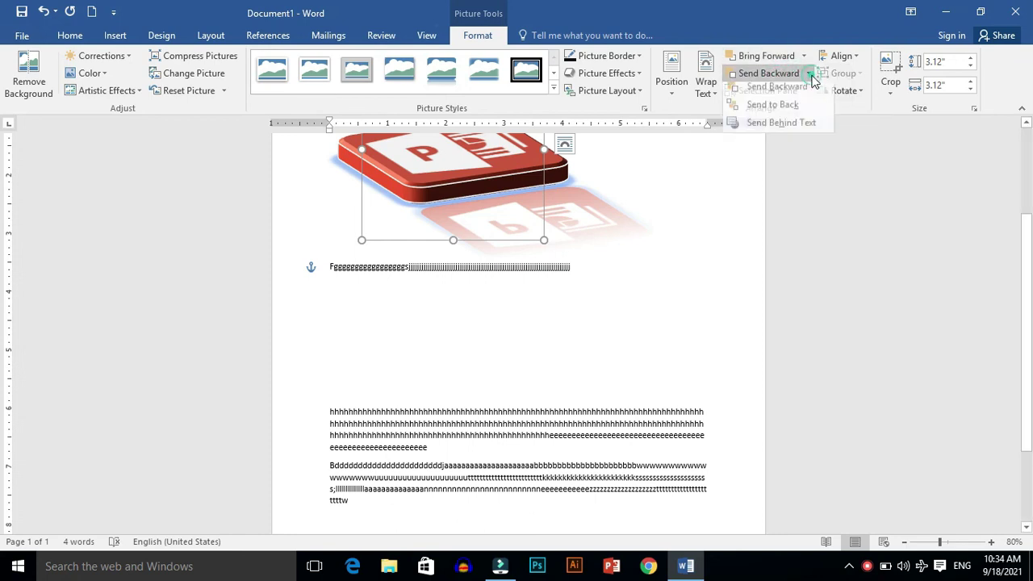
{"action": "left_click", "coordinate": [802, 152]}
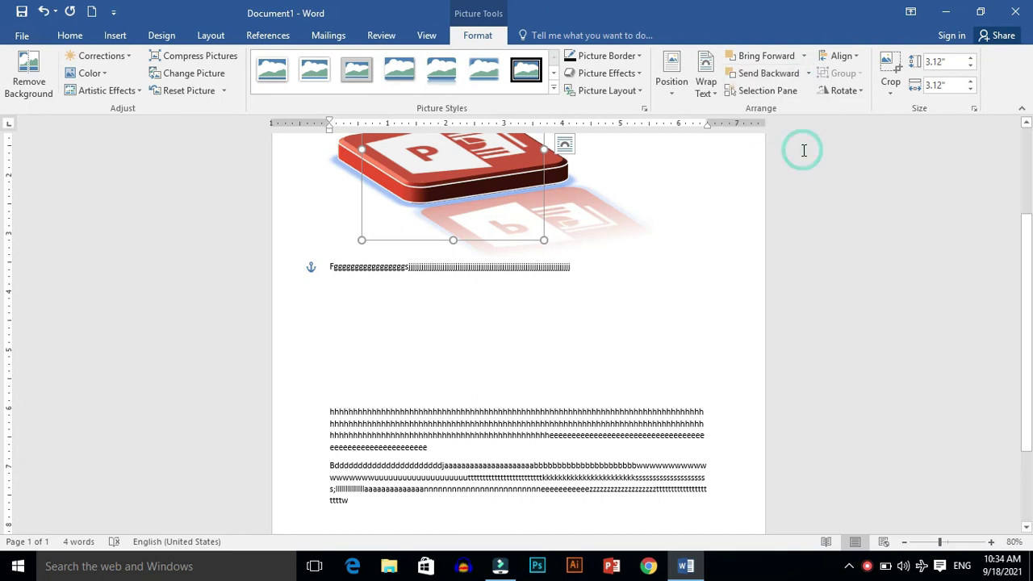
Try Align Middle, Bottom, Left and Right on the logo, finishing with Align Bottom.
{"action": "left_click", "coordinate": [844, 65]}
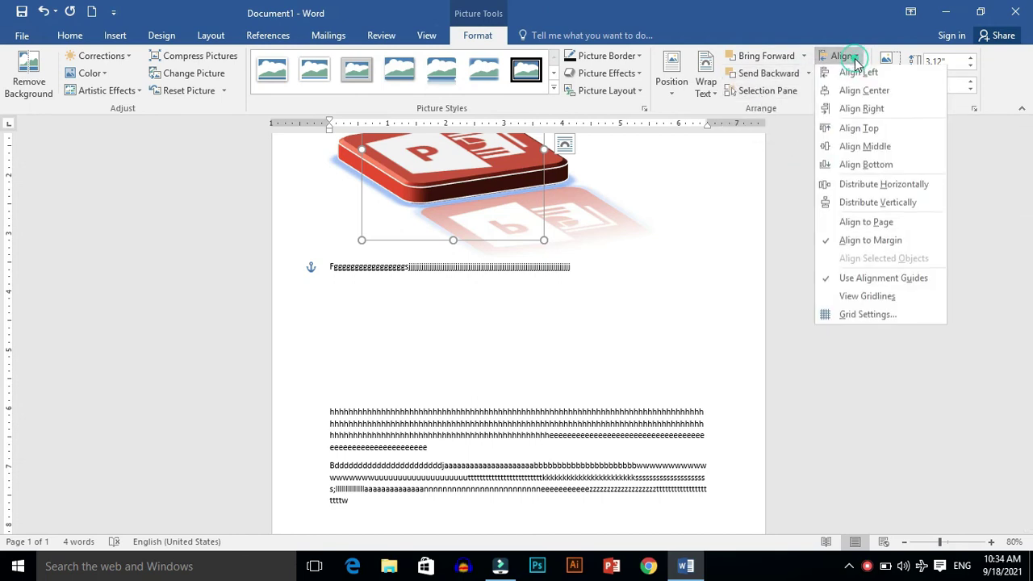
{"action": "left_click", "coordinate": [865, 150]}
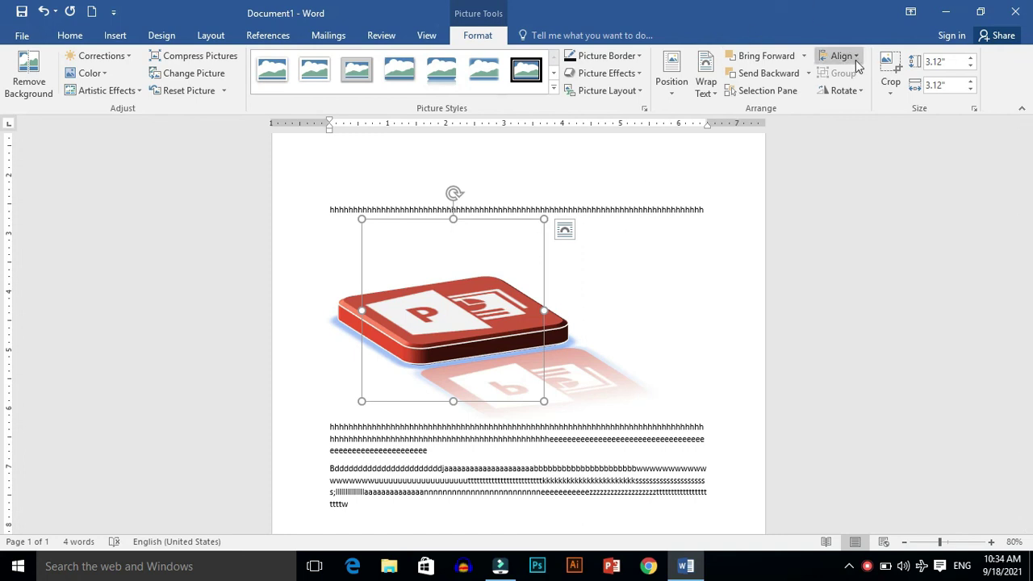
{"action": "left_click", "coordinate": [856, 56]}
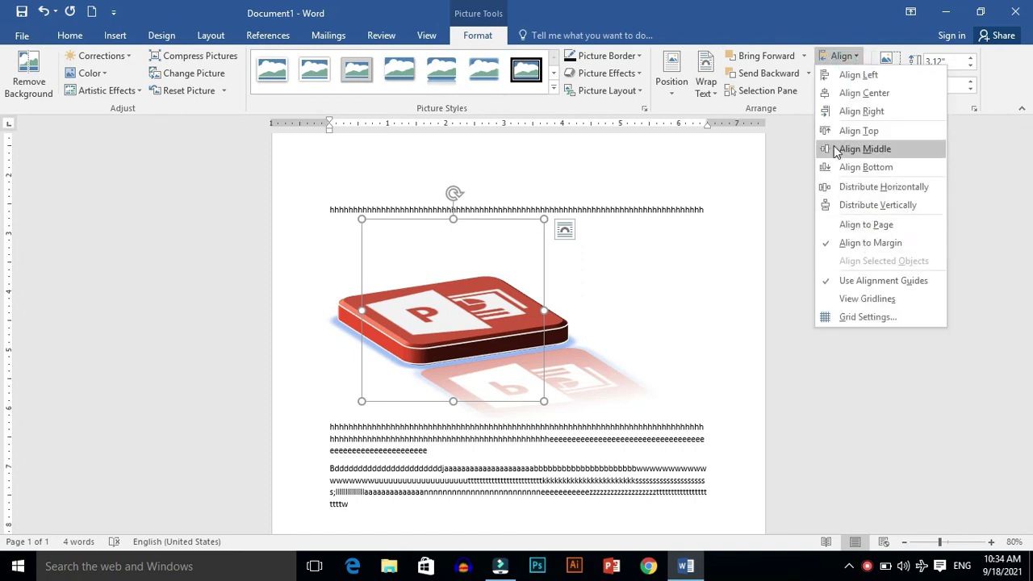
{"action": "left_click", "coordinate": [858, 167]}
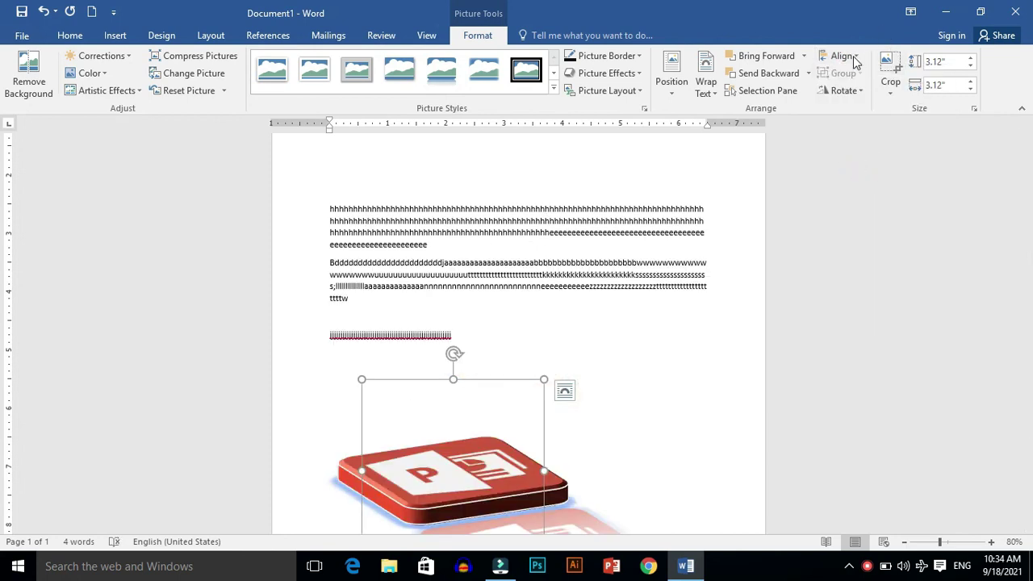
{"action": "left_click", "coordinate": [854, 56]}
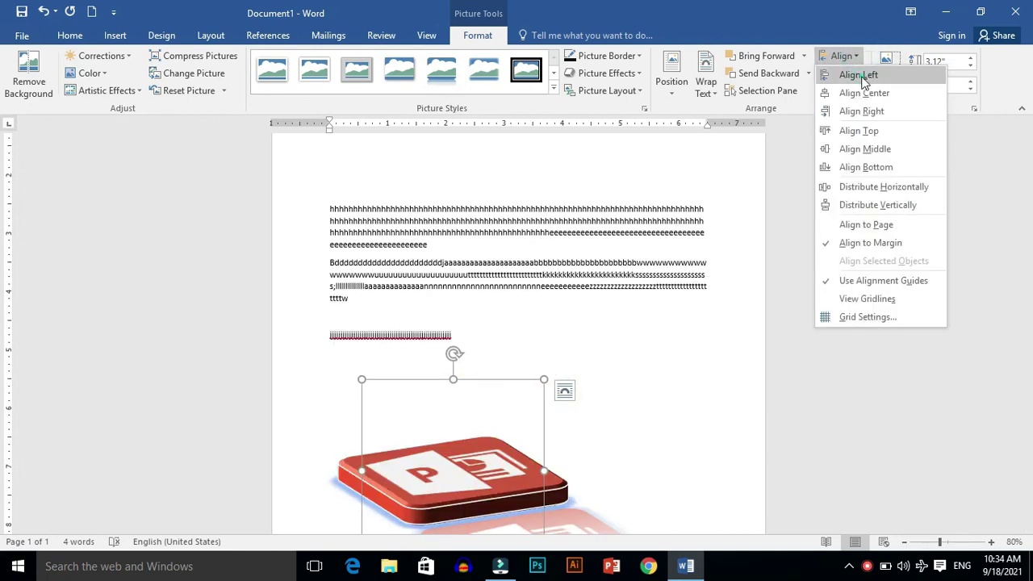
{"action": "left_click", "coordinate": [862, 78]}
{"action": "left_click", "coordinate": [854, 61]}
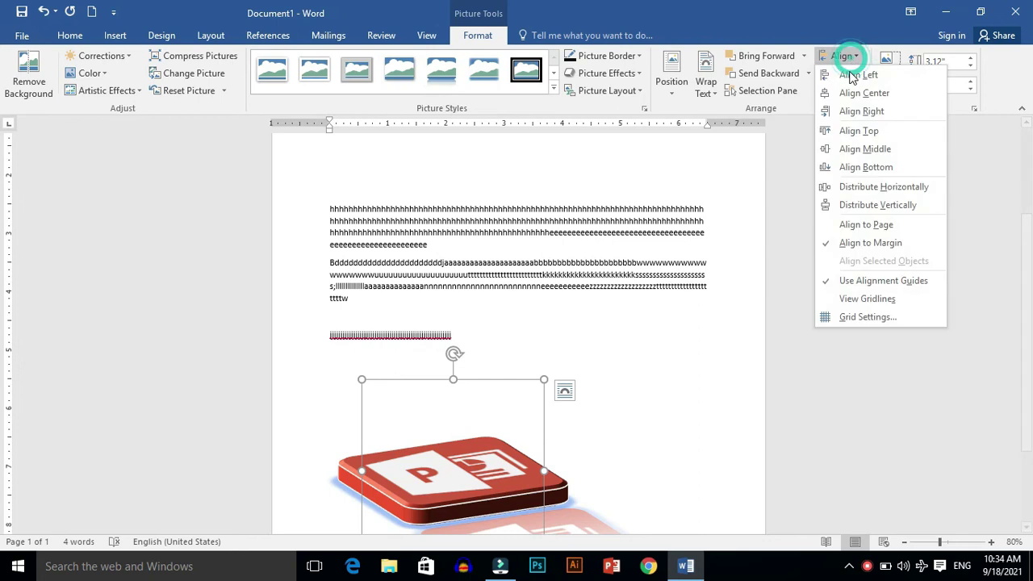
{"action": "left_click", "coordinate": [846, 112]}
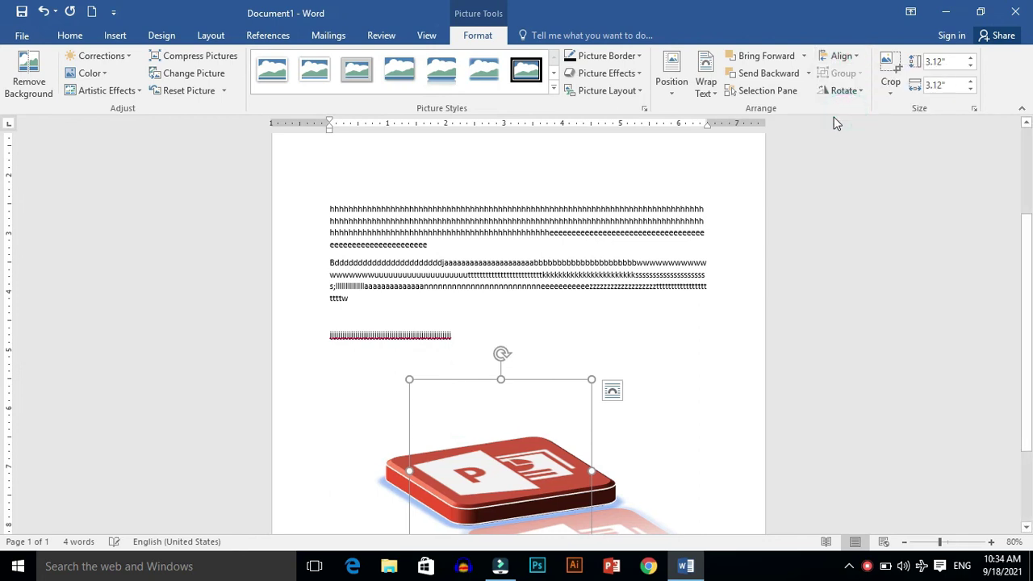
{"action": "left_click", "coordinate": [843, 55]}
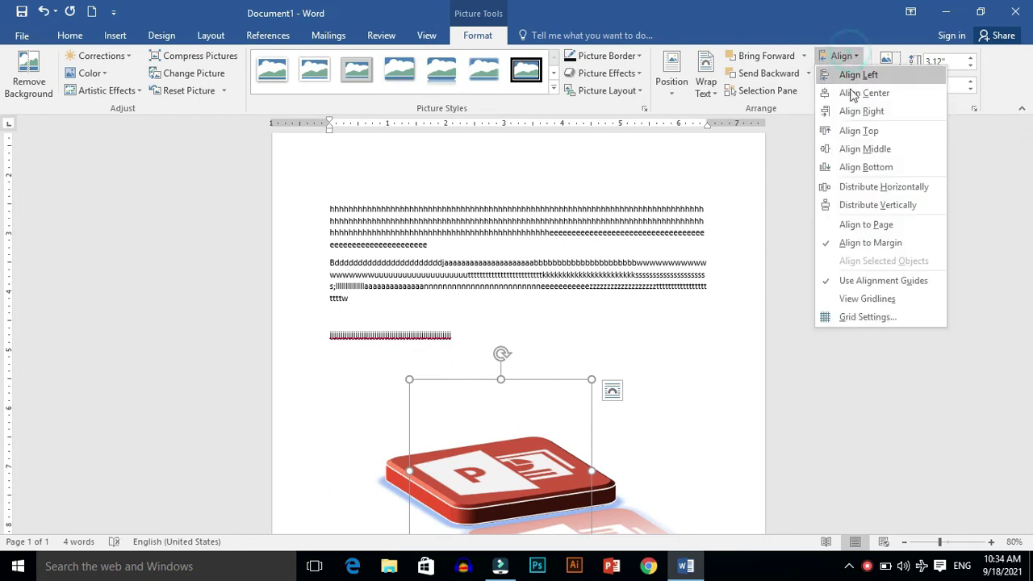
{"action": "left_click", "coordinate": [863, 167]}
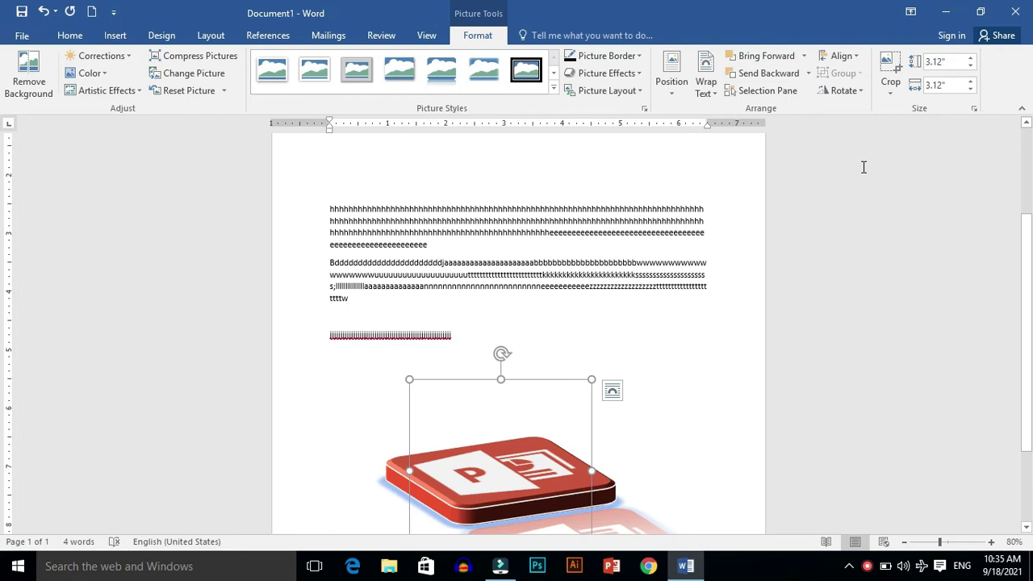
Size the logo to a 3.67" square via height spinner and corner handle, then rotate ~45° clockwise.
{"action": "left_click", "coordinate": [972, 61]}
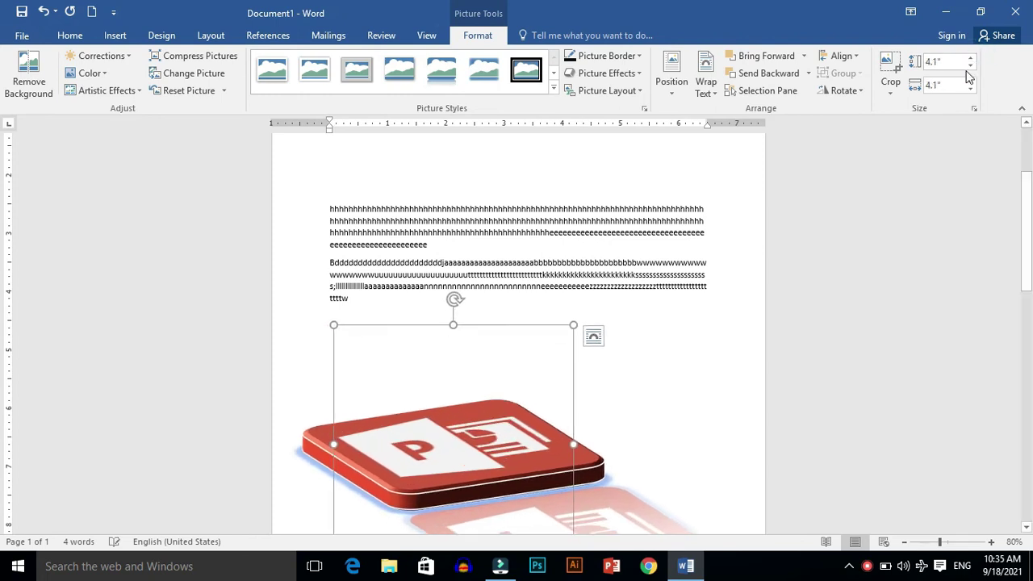
{"action": "left_click", "coordinate": [968, 68]}
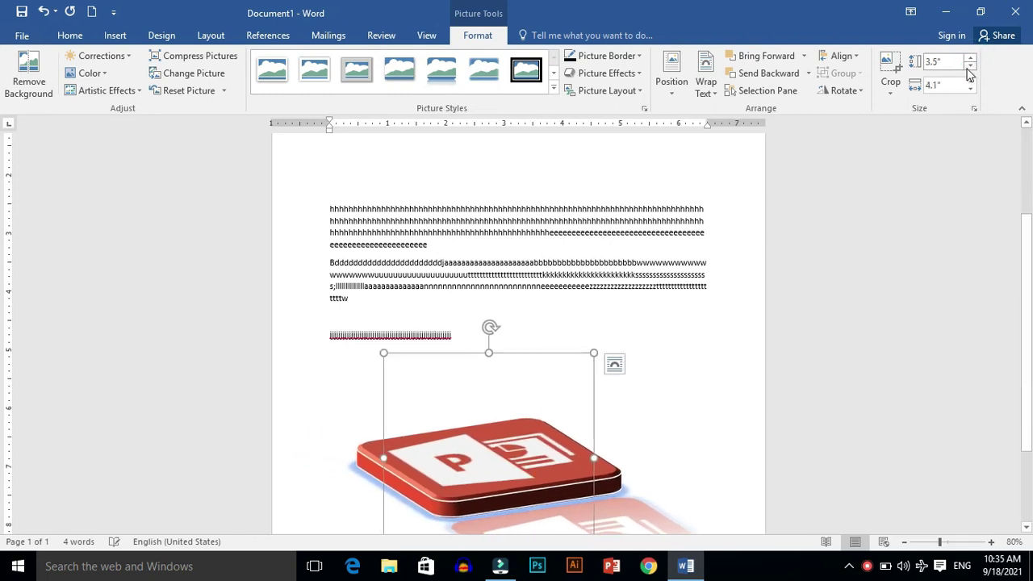
{"action": "mouse_move", "coordinate": [589, 376]}
{"action": "left_mouse_down"}
{"action": "mouse_move", "coordinate": [518, 443]}
{"action": "mouse_move", "coordinate": [592, 349]}
{"action": "left_mouse_up"}
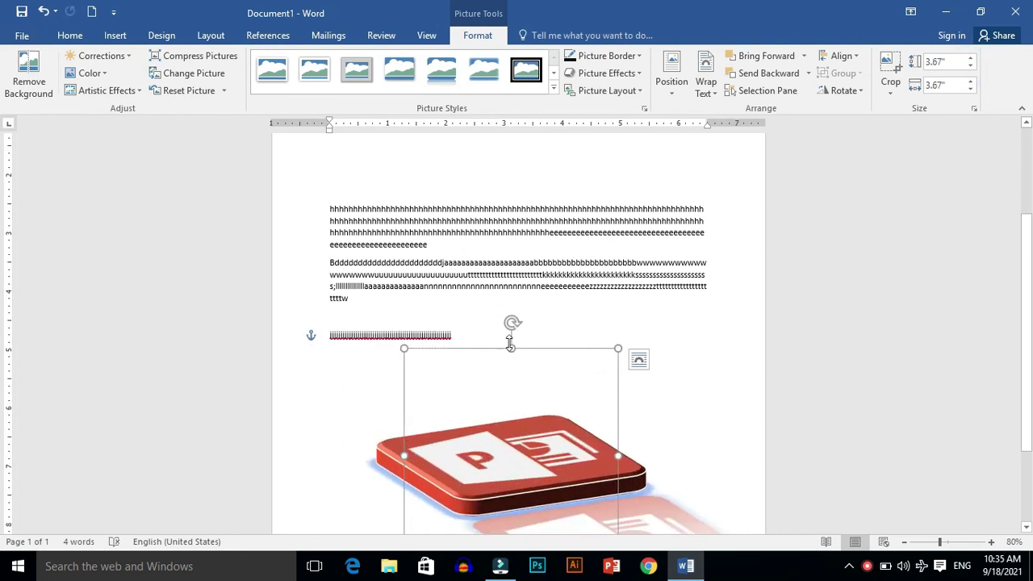
{"action": "left_click_drag", "start_coordinate": [511, 323], "coordinate": [595, 361]}
{"action": "scroll", "coordinate": [683, 350], "scroll_direction": "down", "scroll_amount": 3}
Narrow the logo picture to 3.1 inches, then set its width back to 3.4 inches.
{"action": "left_click", "coordinate": [689, 328]}
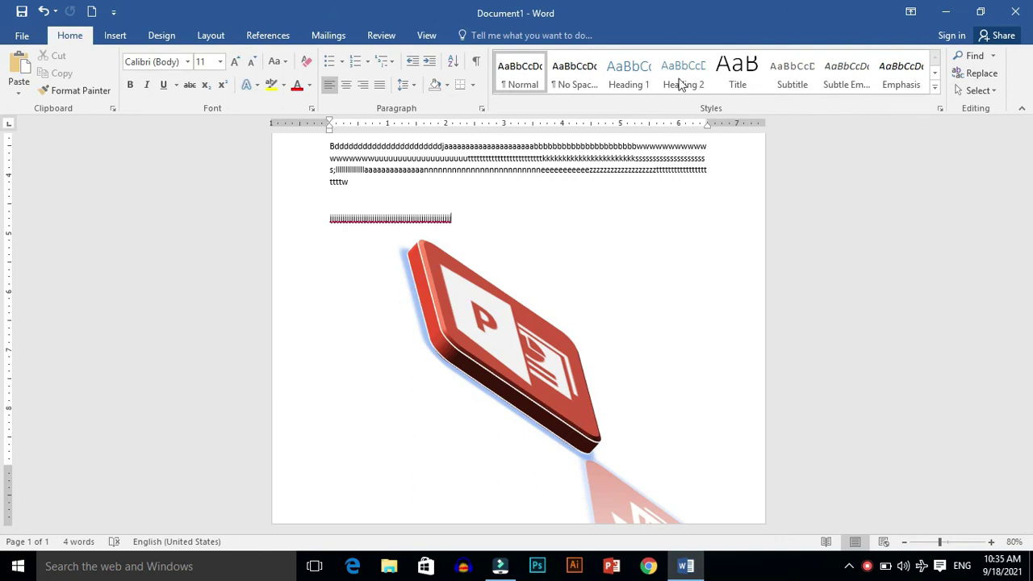
{"action": "left_click", "coordinate": [486, 329]}
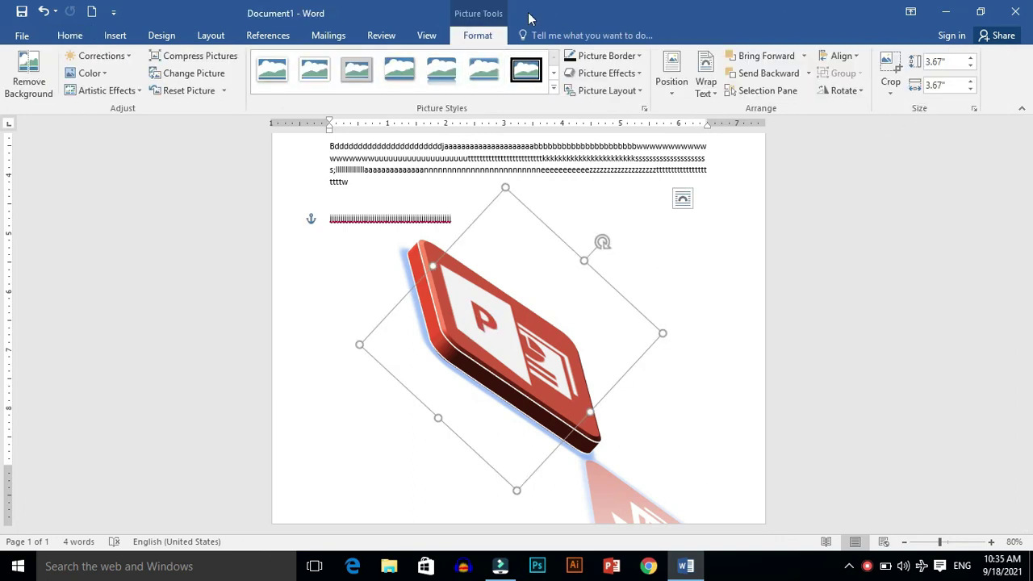
{"action": "left_click", "coordinate": [972, 89]}
{"action": "left_click", "coordinate": [972, 89]}
{"action": "left_click", "coordinate": [972, 89]}
{"action": "left_click", "coordinate": [972, 89]}
{"action": "left_click", "coordinate": [971, 82]}
{"action": "left_click", "coordinate": [971, 82]}
{"action": "left_click", "coordinate": [971, 82]}
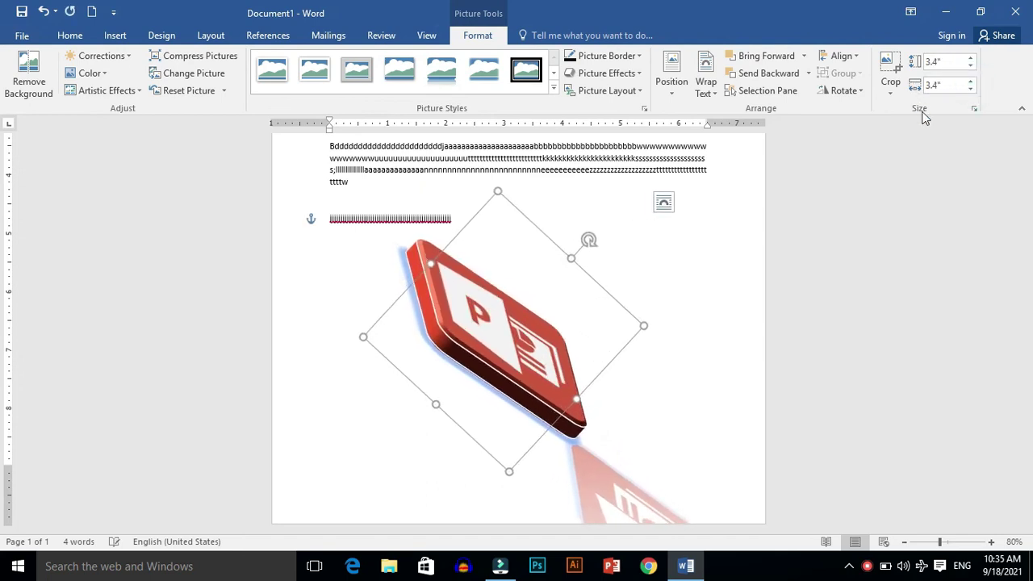
Crop the top off the picture, leaving it about 2.62 by 2.55 inches, then reselect it.
{"action": "left_click", "coordinate": [890, 66]}
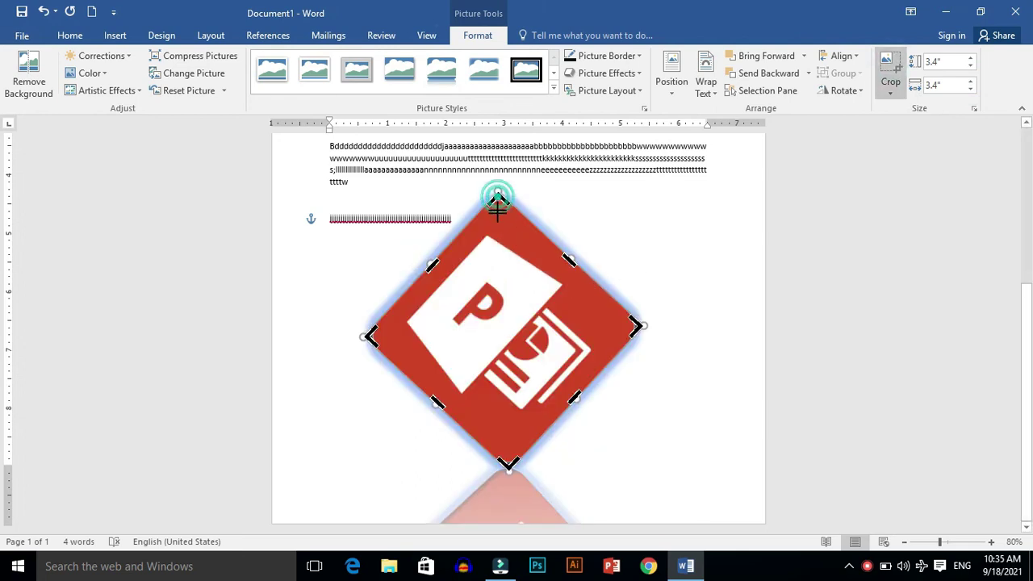
{"action": "left_click_drag", "start_coordinate": [498, 198], "coordinate": [504, 265]}
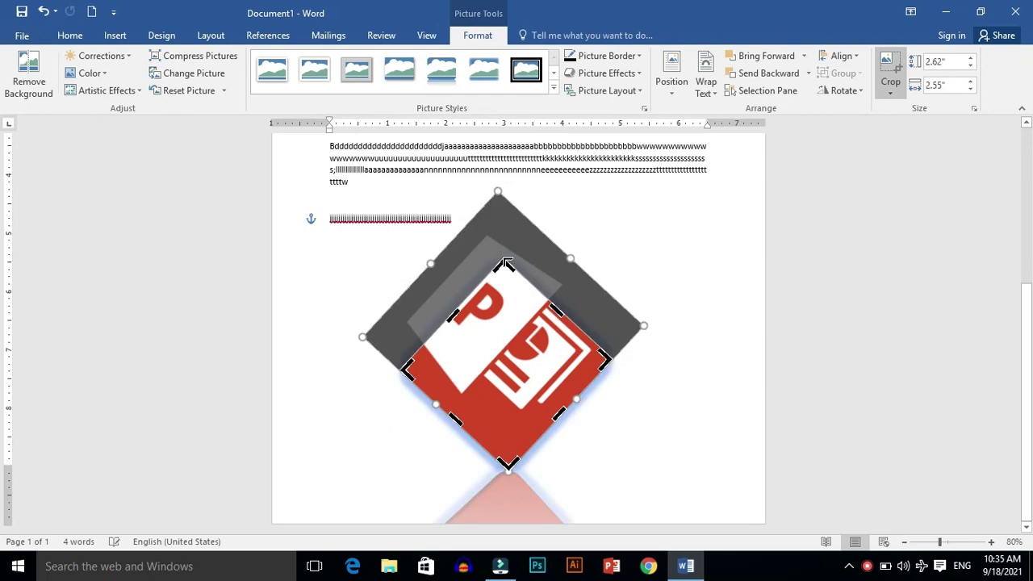
{"action": "left_click", "coordinate": [694, 213]}
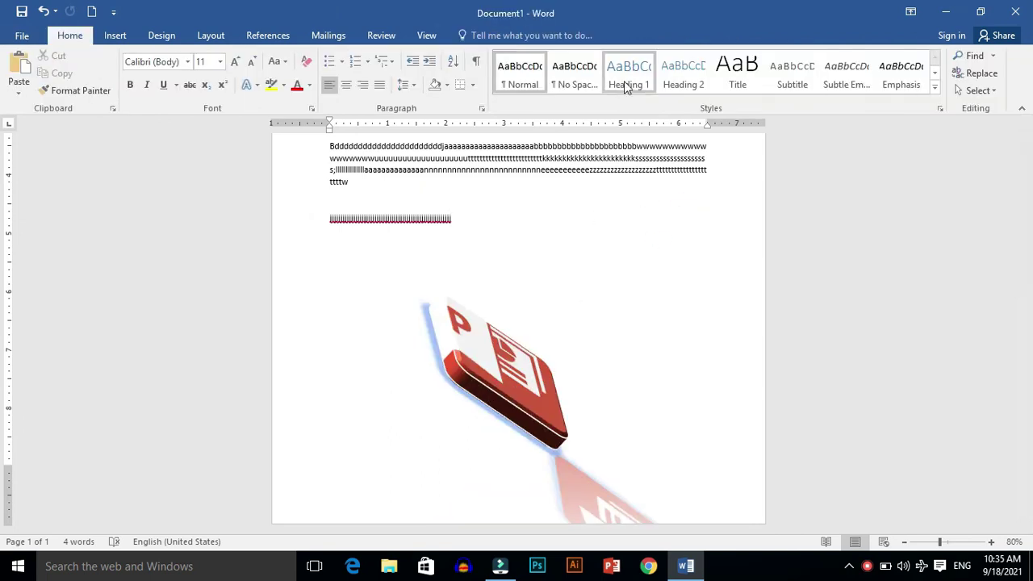
{"action": "left_click", "coordinate": [509, 363]}
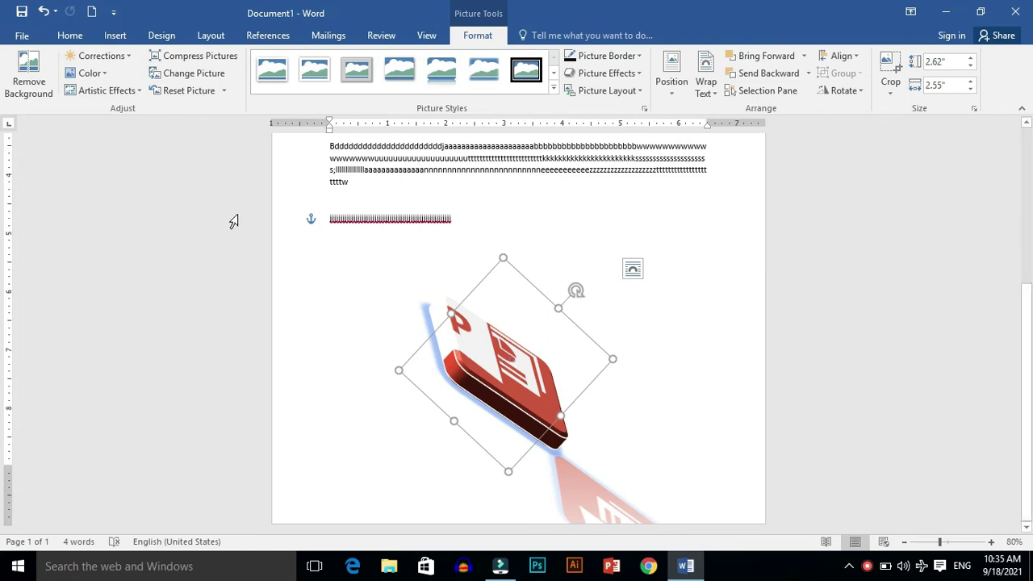
Delete all the filler text and the logo picture, leaving a 0-word document.
{"action": "left_click", "coordinate": [117, 38]}
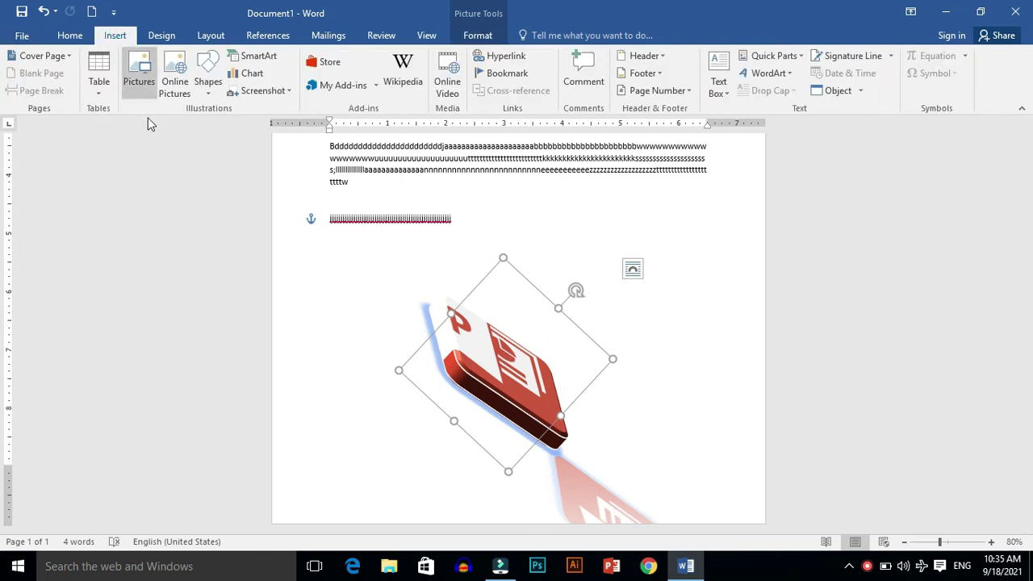
{"action": "key", "text": "ctrl+a"}
{"action": "key", "text": "Delete"}
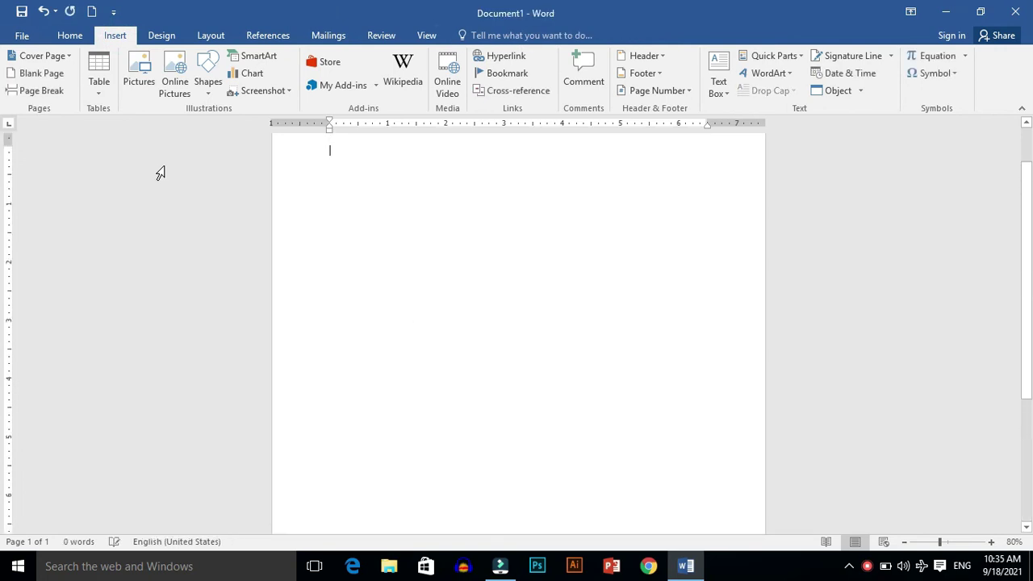
Try inserting an Online Picture and dismiss the offline no-connection message.
{"action": "left_click", "coordinate": [184, 91]}
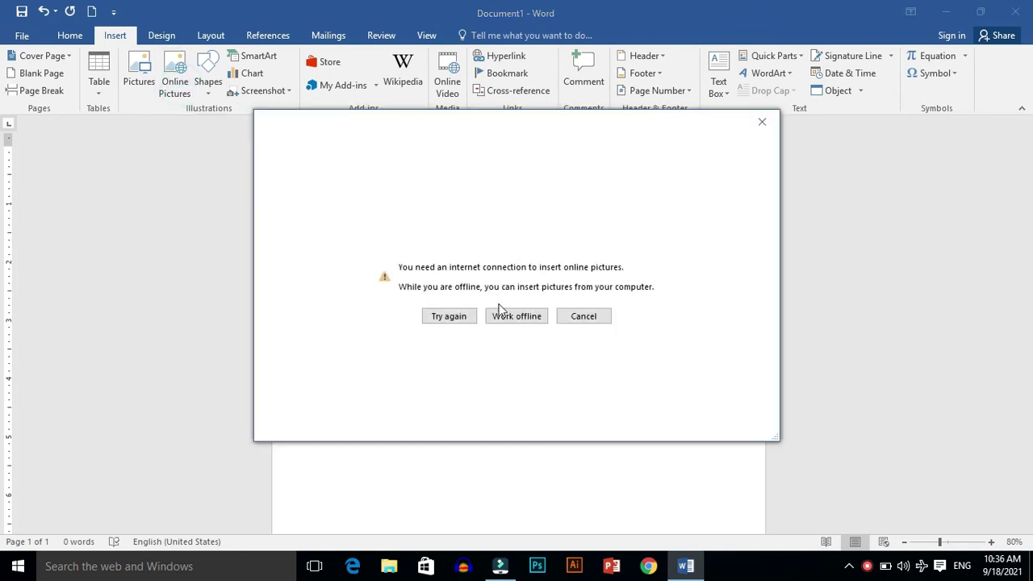
{"action": "left_click", "coordinate": [579, 317]}
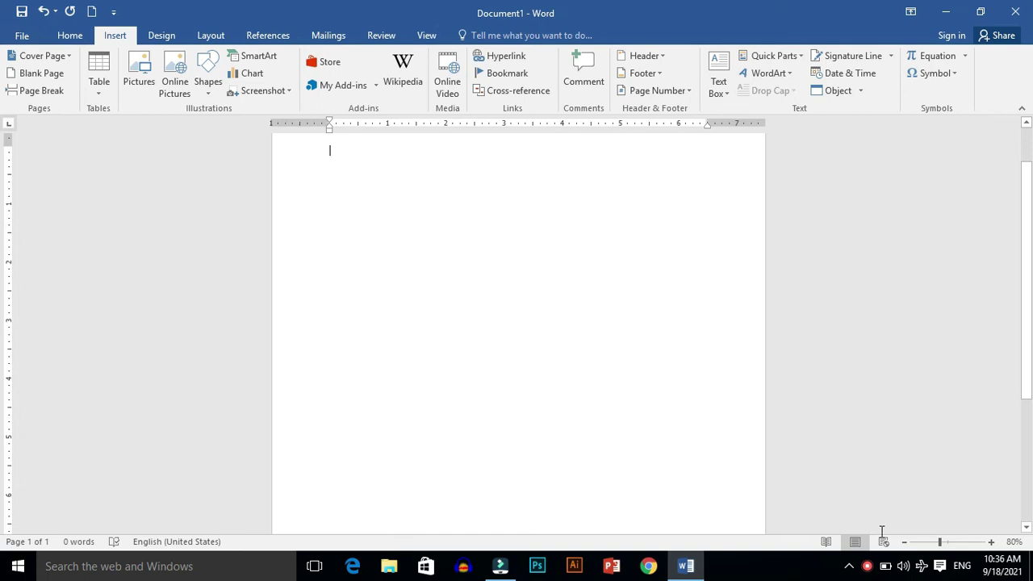
{"action": "left_click", "coordinate": [868, 567]}
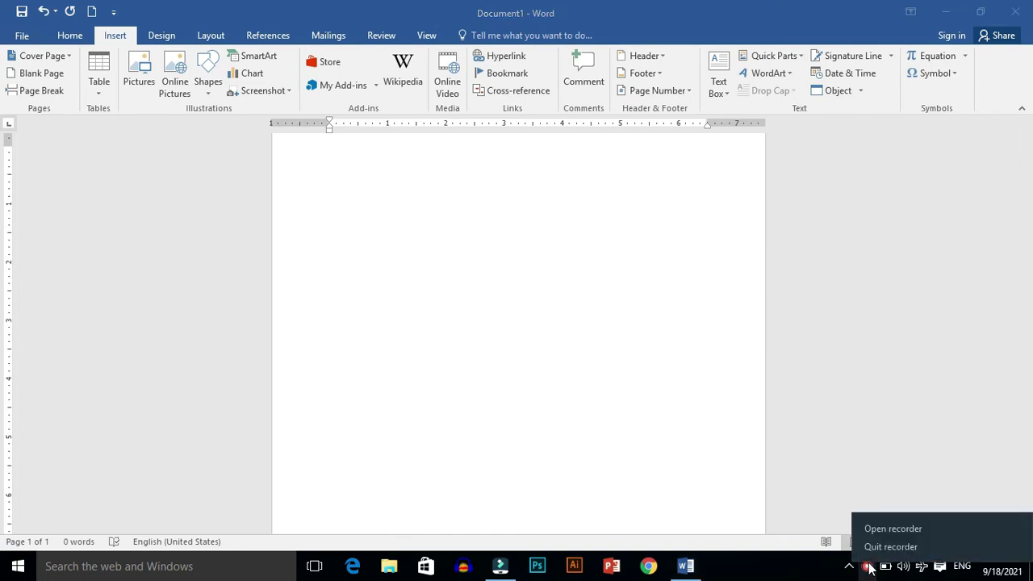
{"action": "left_click", "coordinate": [881, 530]}
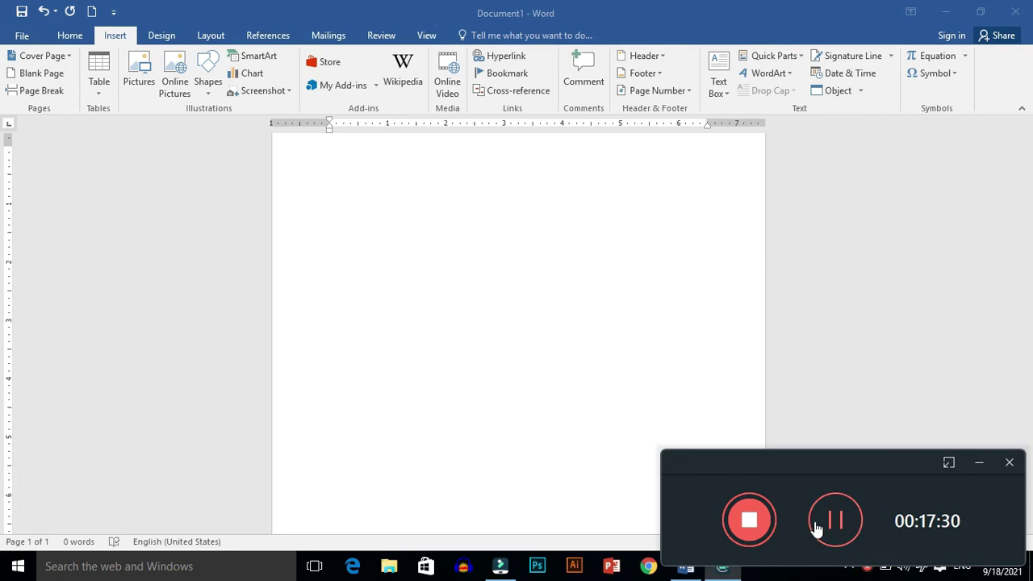
{"action": "left_click", "coordinate": [732, 417]}
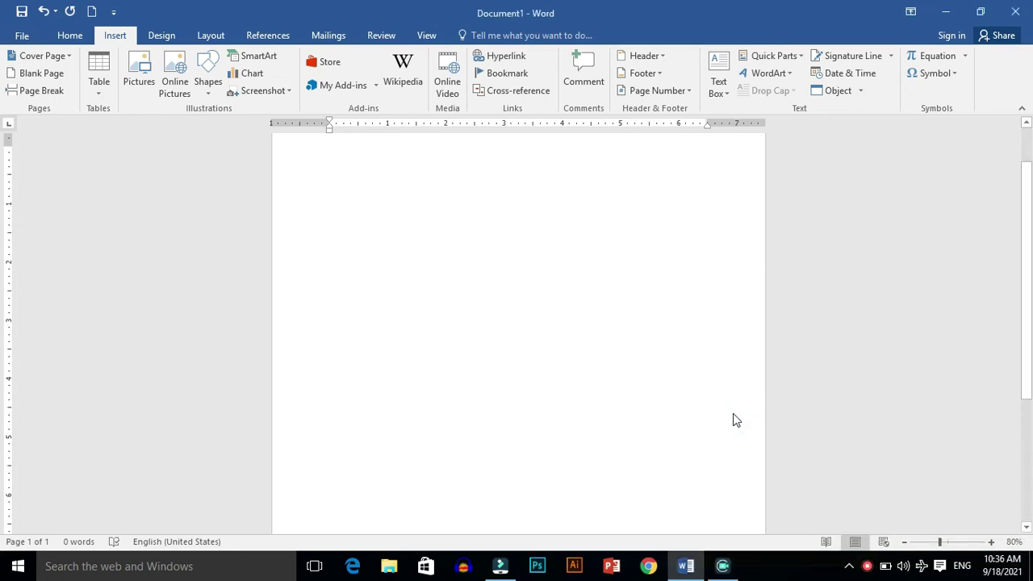
{"action": "right_click", "coordinate": [867, 567]}
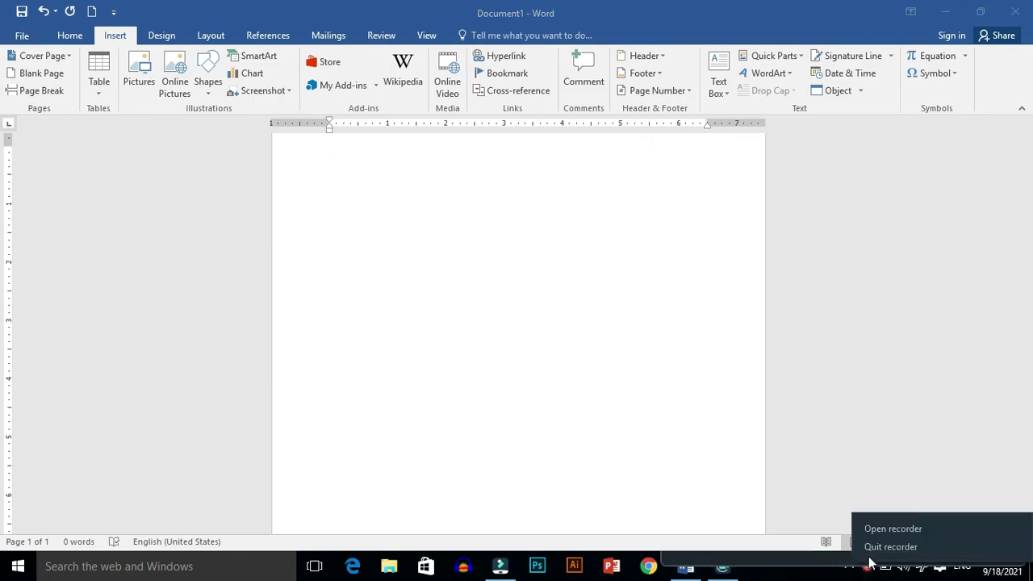